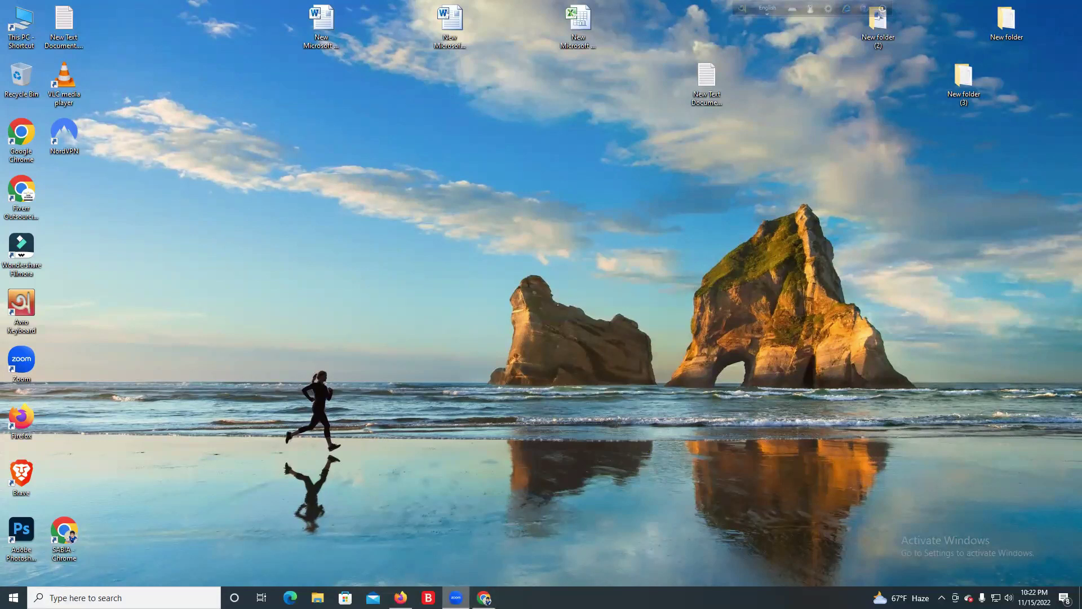
Step: Open Google Chrome with the Person 1 profile
mouse_move(456, 598)
left_click(461, 555)
double_click(28, 150)
left_click(790, 76)
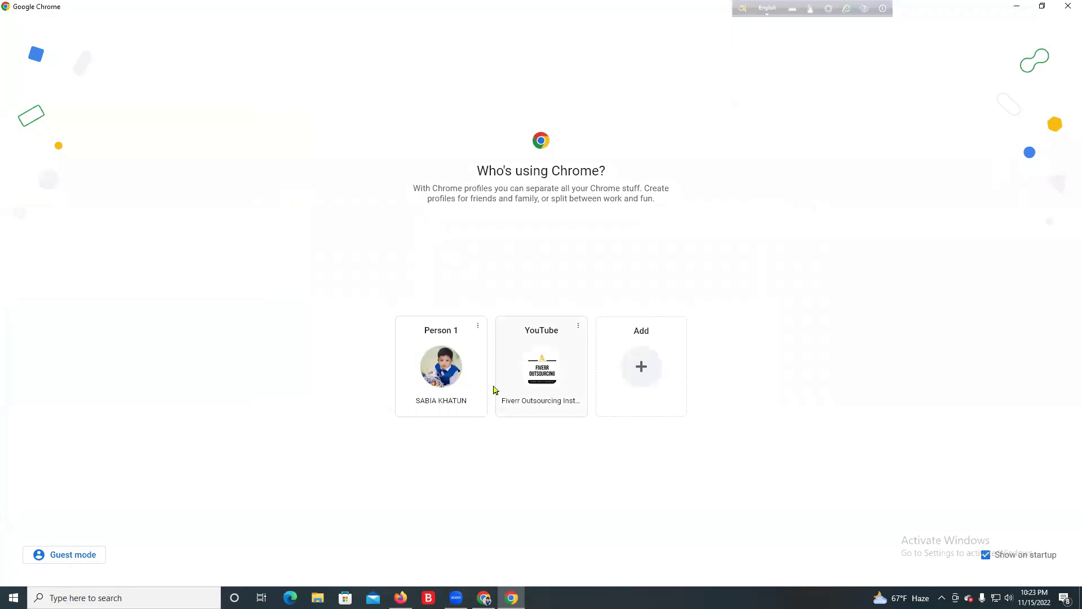
left_click(457, 386)
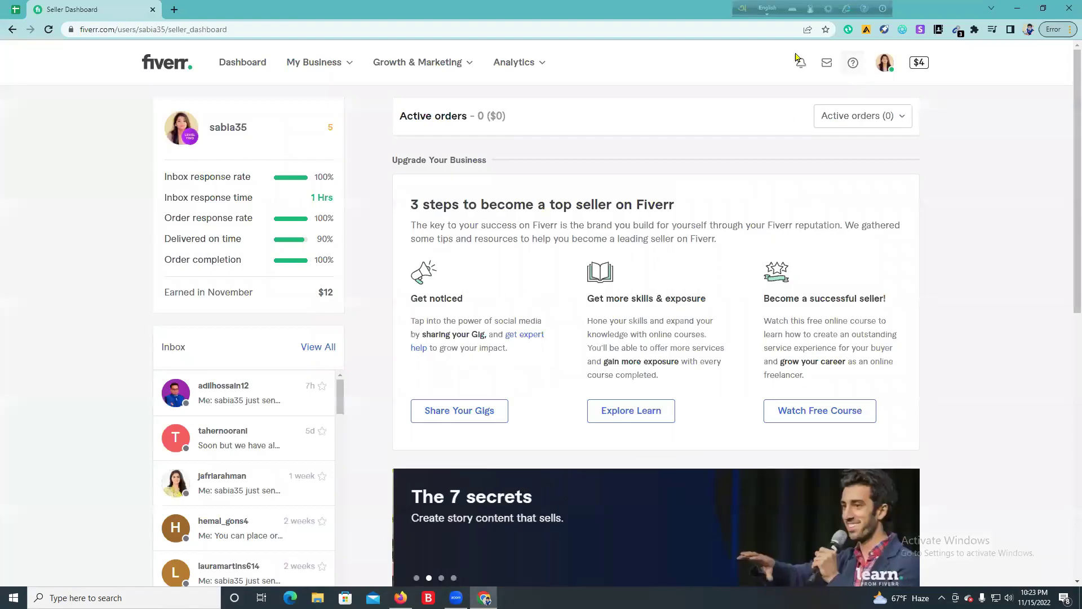
Step: Search the web for "Google Map" in a new browser tab and open the Google Maps site
left_click(174, 10)
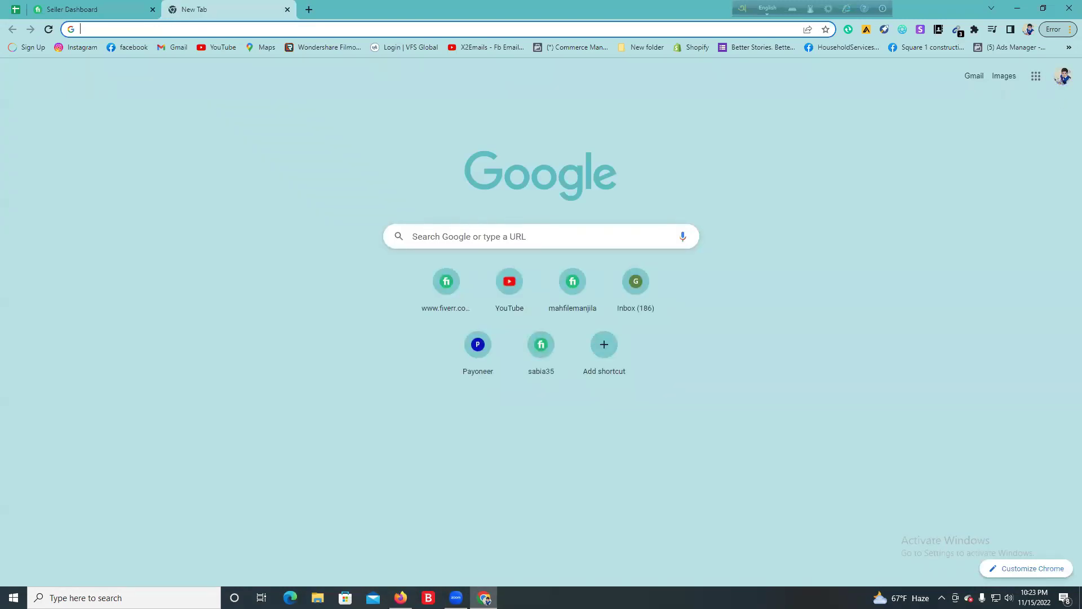
left_click(427, 25)
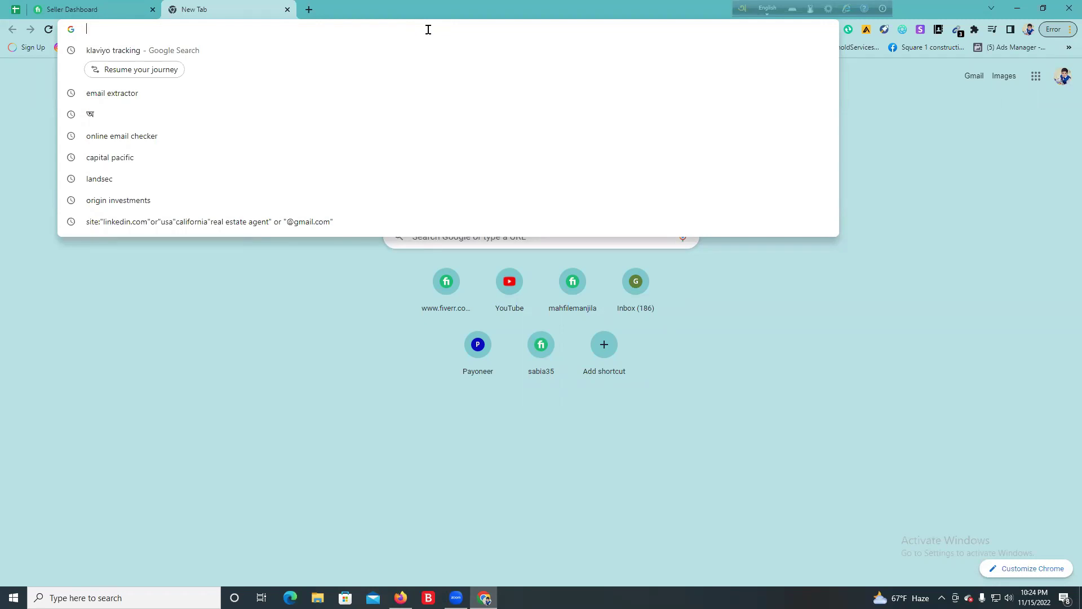
type("Googe")
key("BackSpace")
type("le")
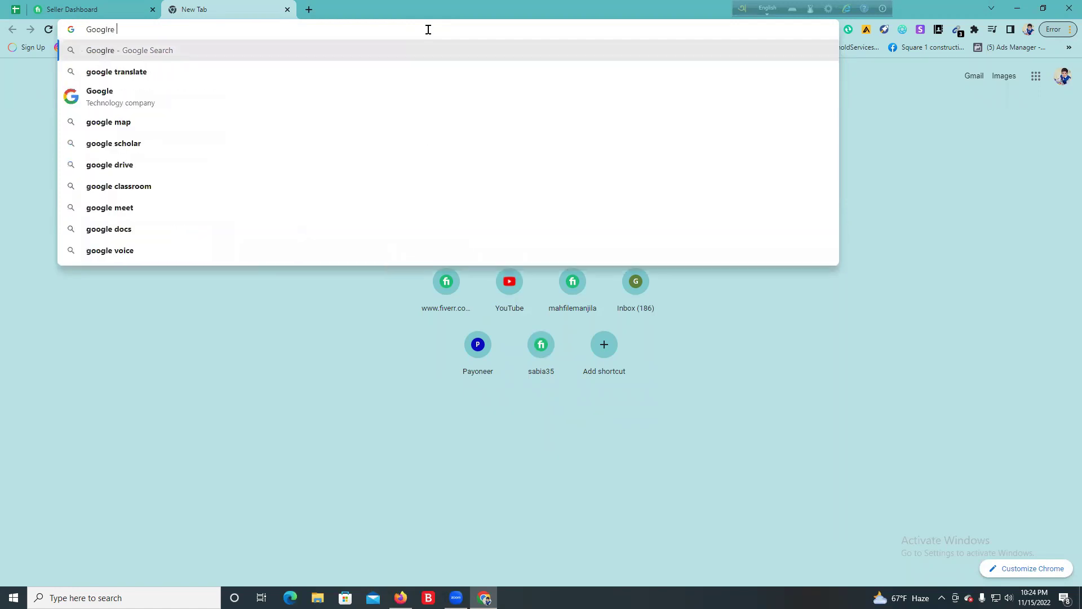
type(" Map")
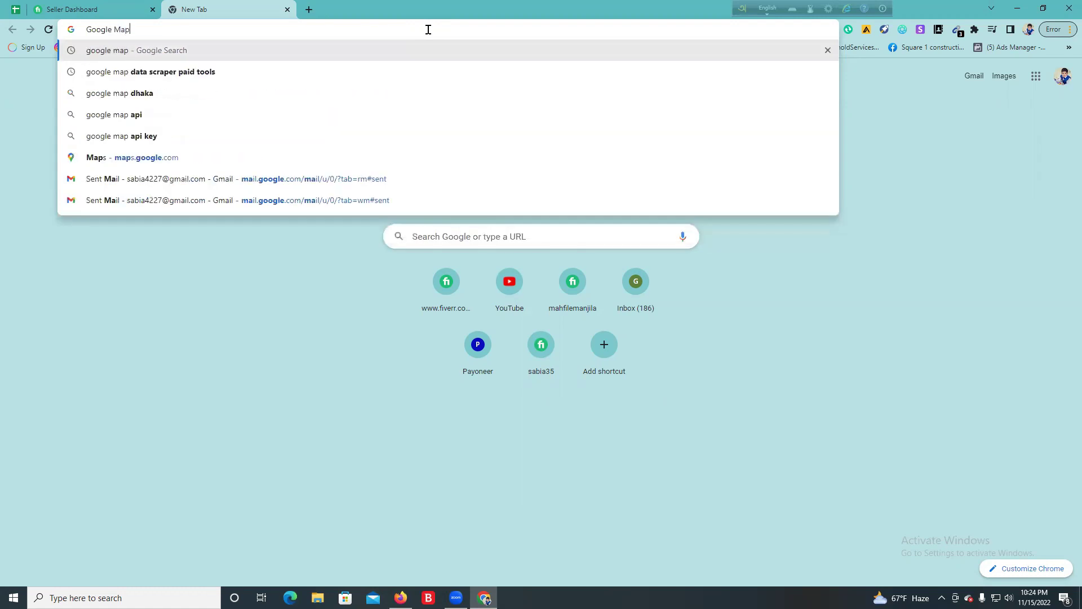
key("Return")
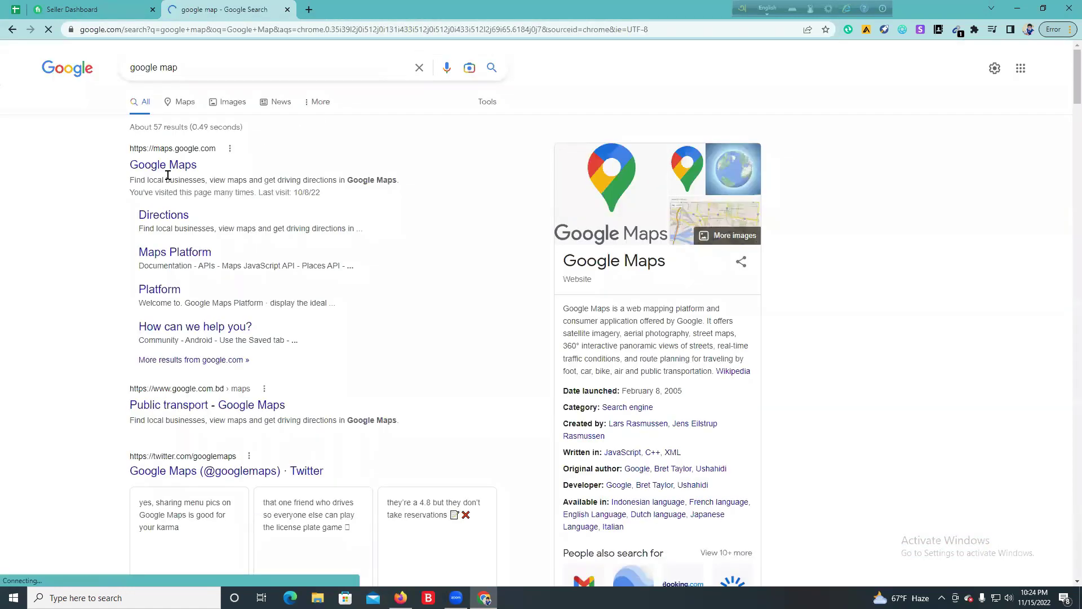
left_click(161, 168)
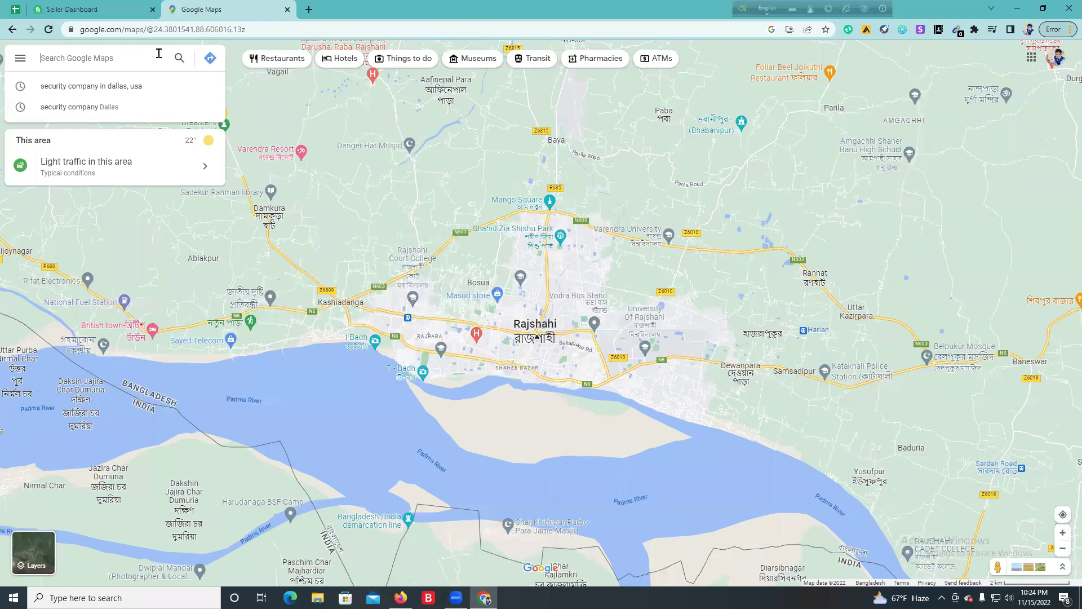
Step: Enter "Real Estate Company In california, USA" as the Google Maps search text
type("Real Estat")
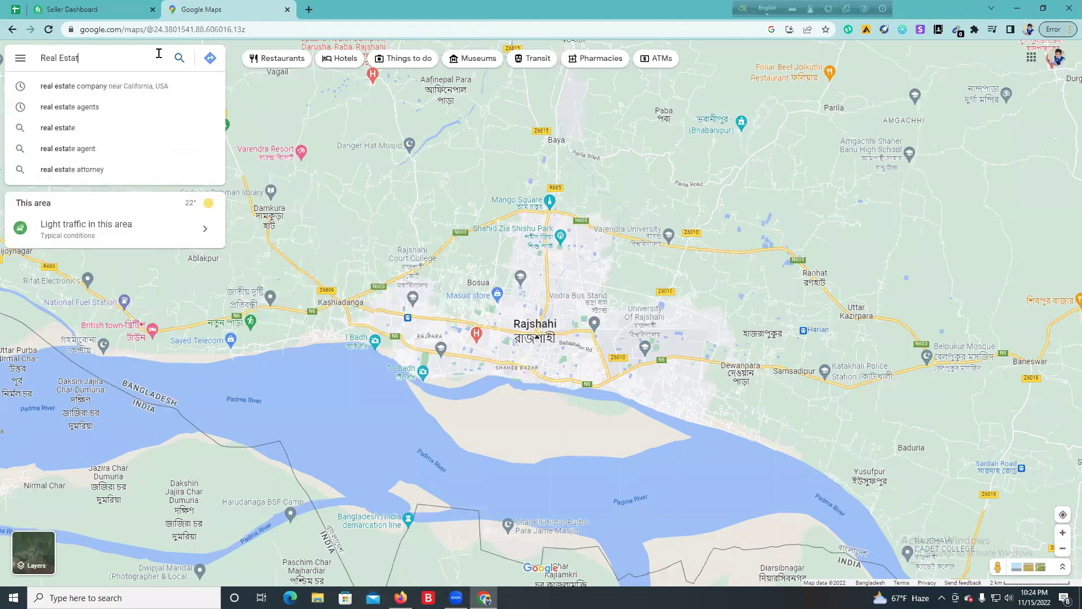
type("e Compan")
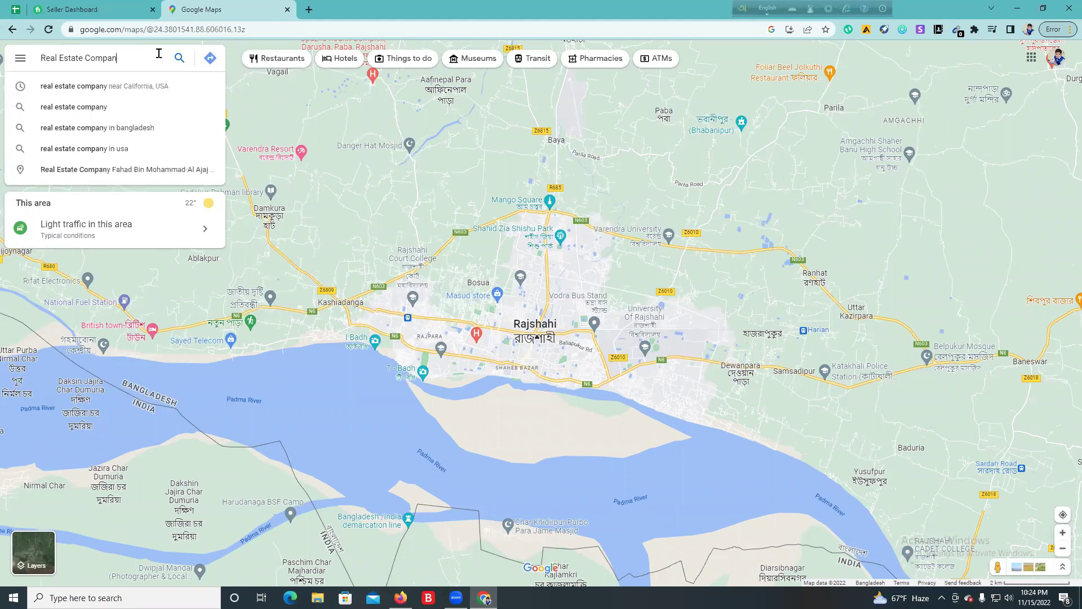
type("y In califor")
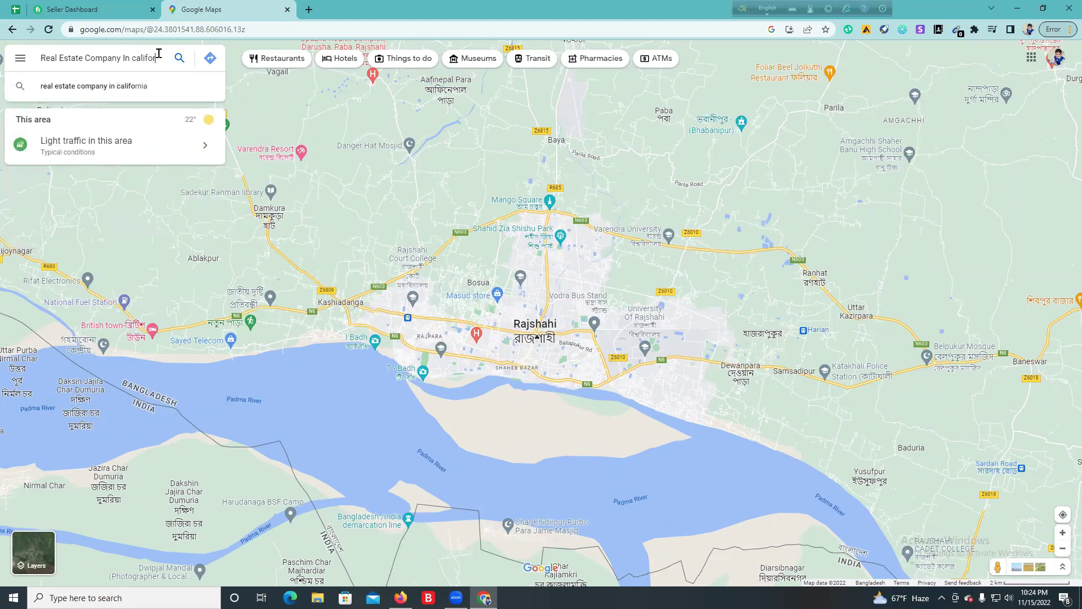
type("nia, USA")
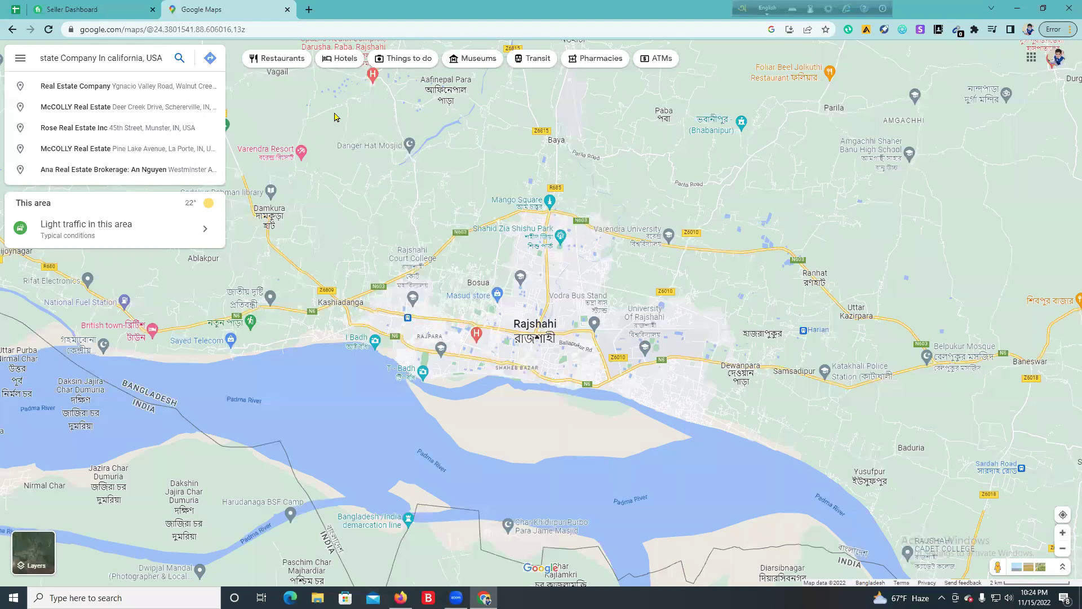
Step: Copy "california" from the Maps search text and search the web for "california city list" in a new browser tab
double_click(126, 58)
right_click(126, 58)
left_click(218, 89)
left_click(306, 8)
key("ctrl+v")
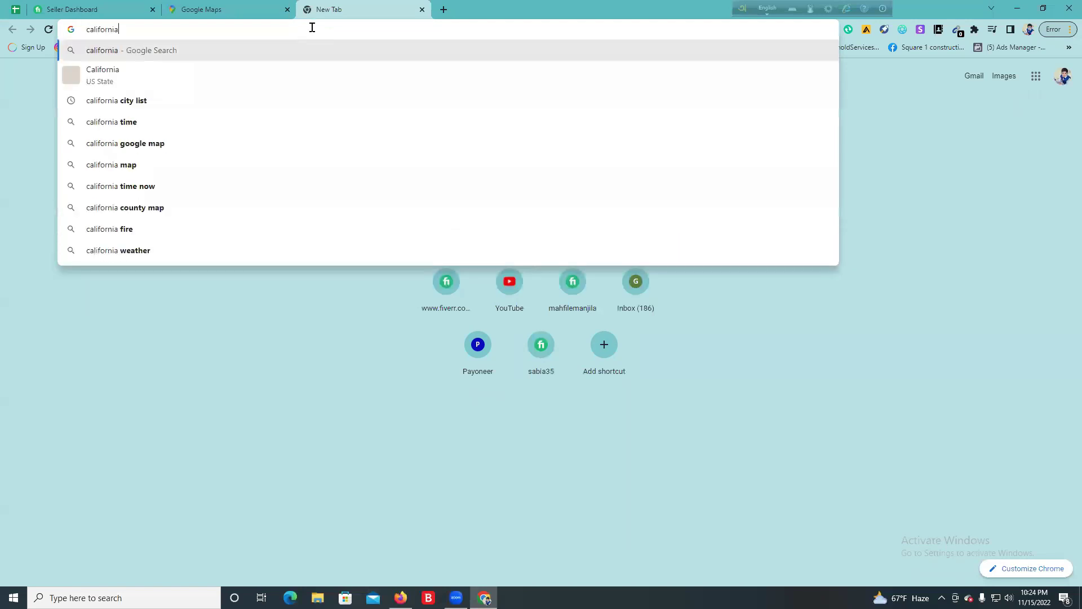
type("city list")
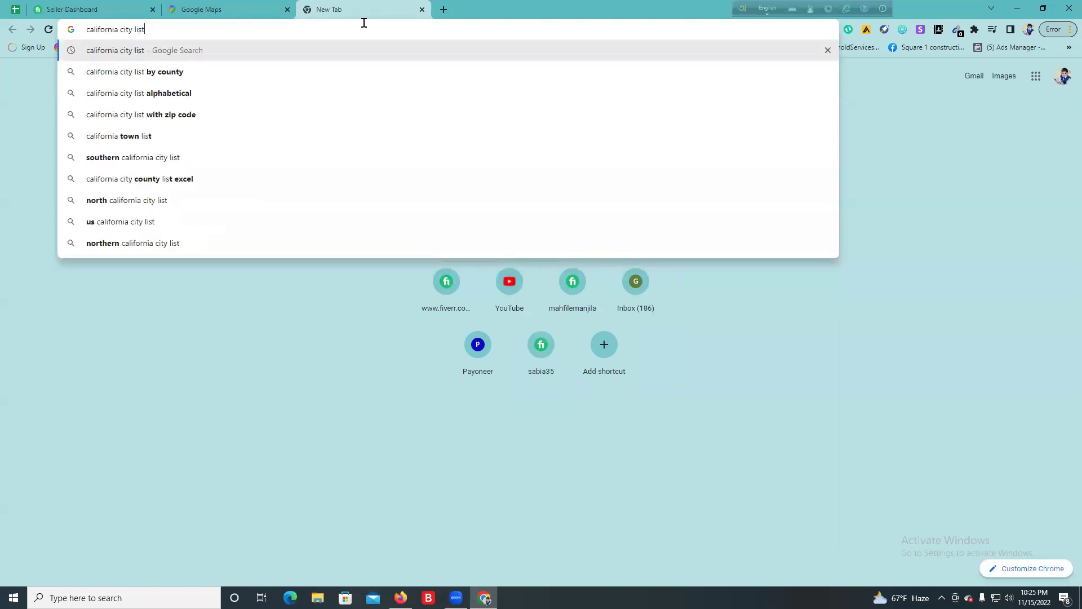
key("Return")
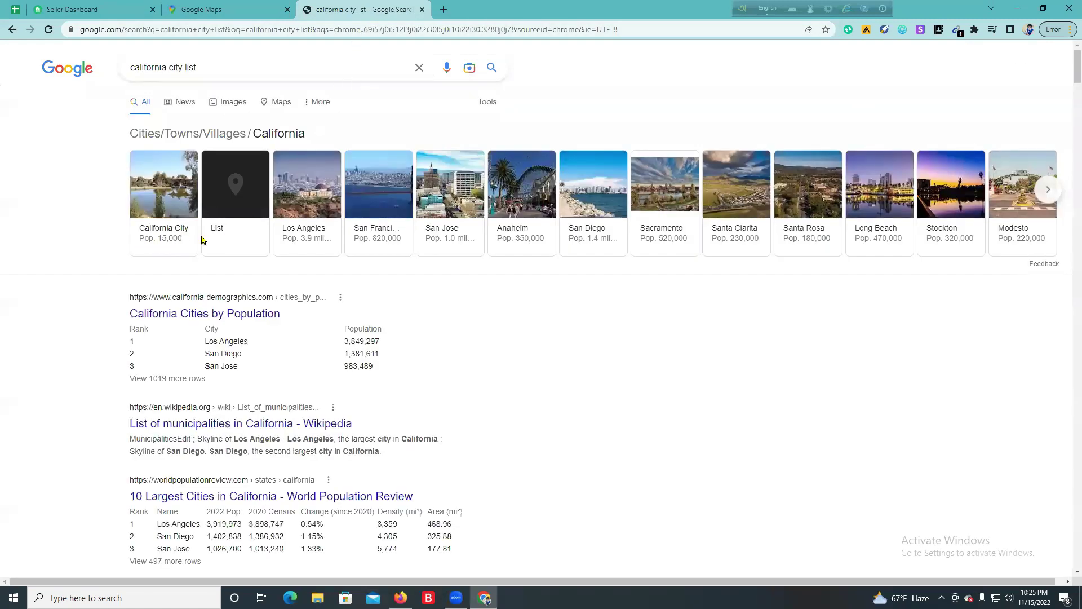
Step: Copy the city name Los Angeles from the city results and search Google Maps for "Real Estate Company In Los Angeles, USA"
left_click(312, 231)
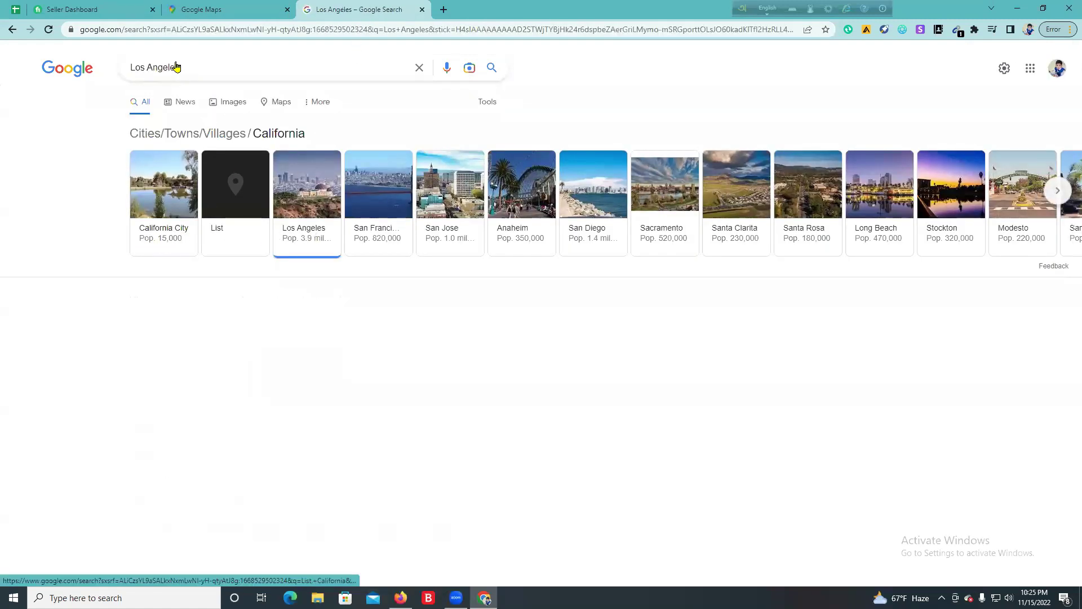
left_click(170, 63)
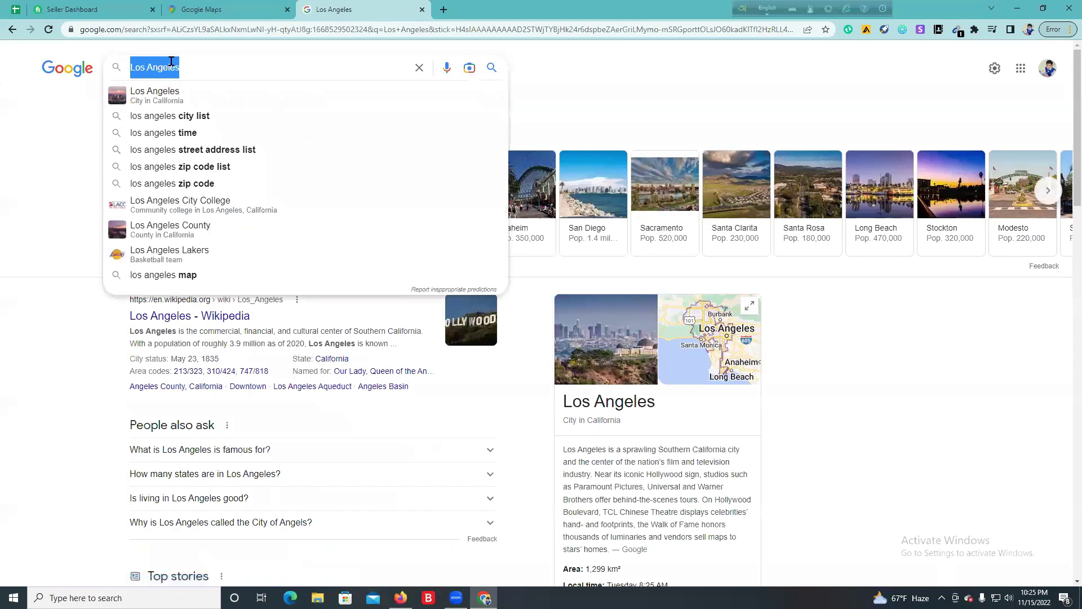
left_click(213, 8)
type("californi")
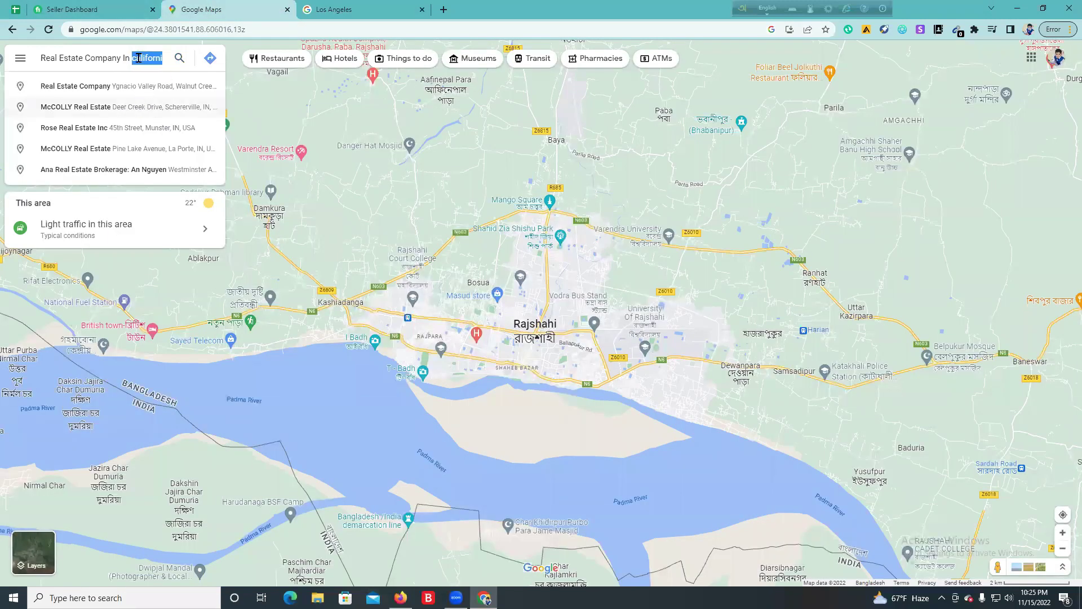
right_click(140, 62)
left_click(181, 113)
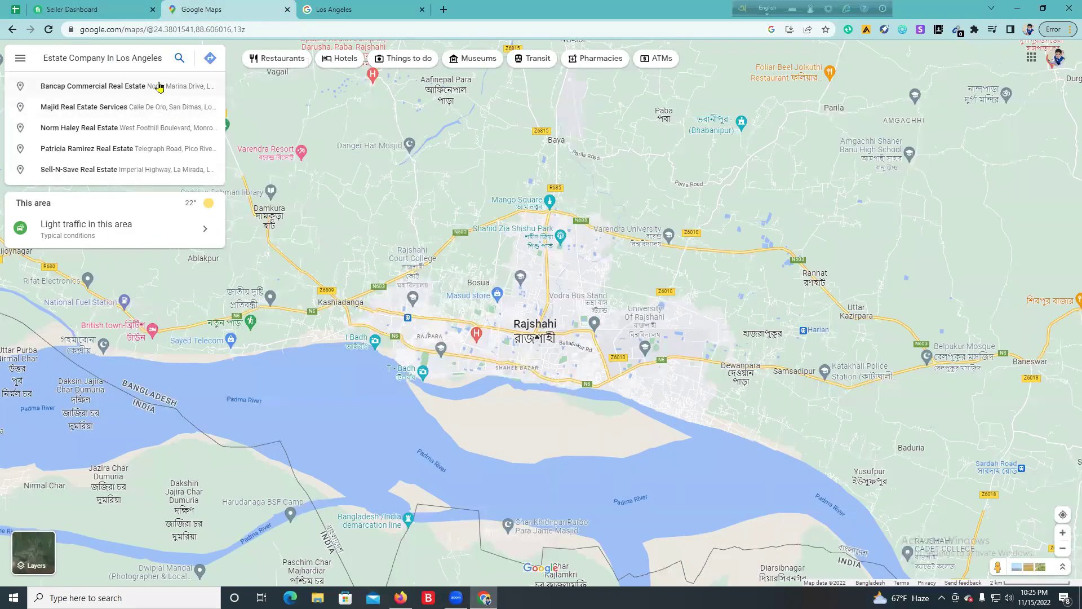
type(", USA")
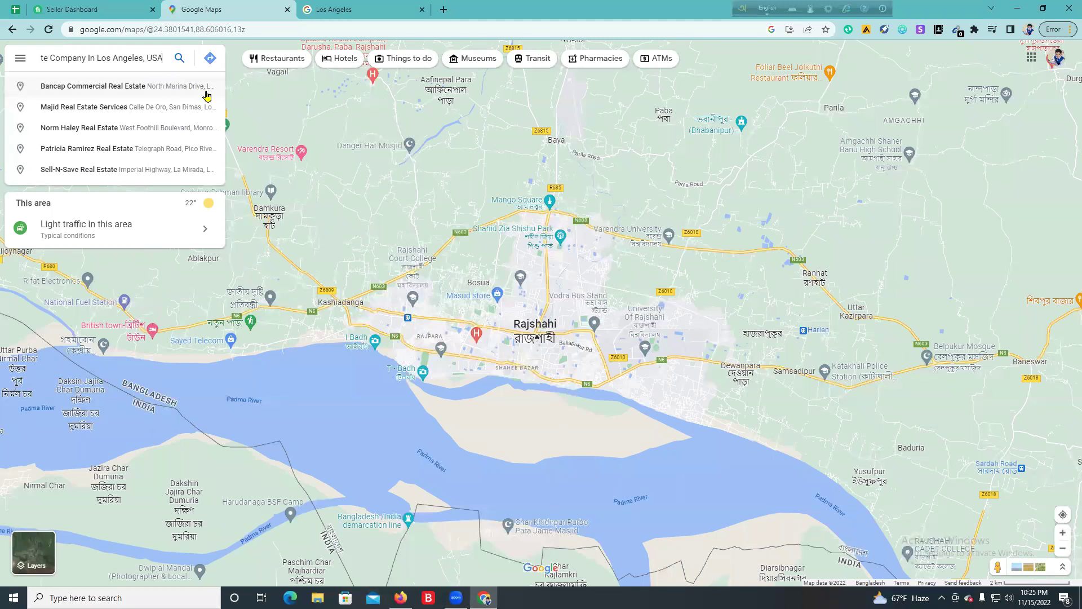
left_click(180, 59)
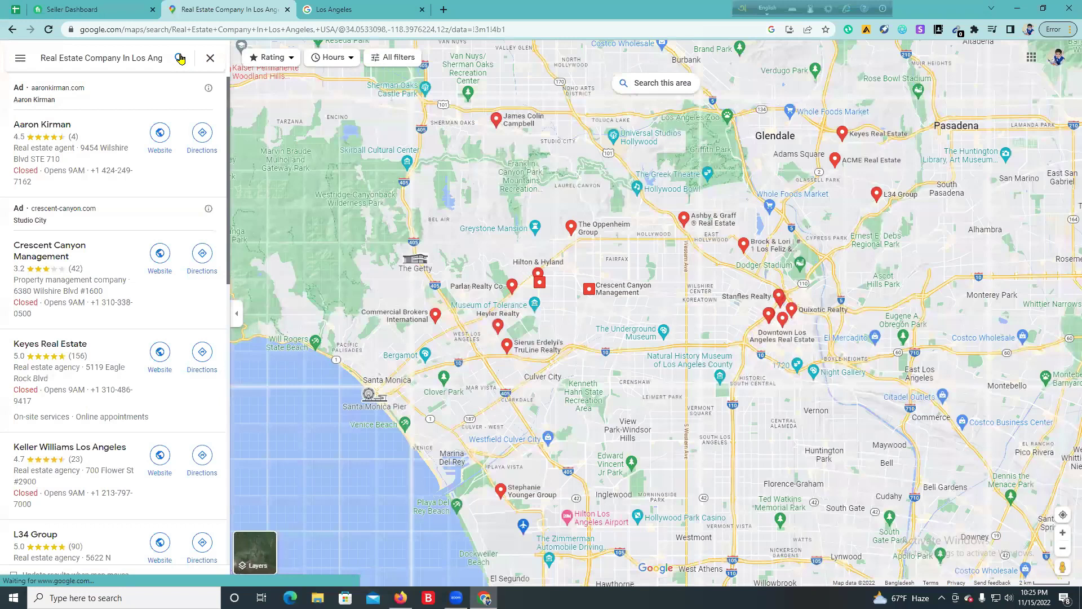
Step: Look through the list of real estate companies found for Los Angeles, loading further entries down the list
scroll(140, 160, "down", 8)
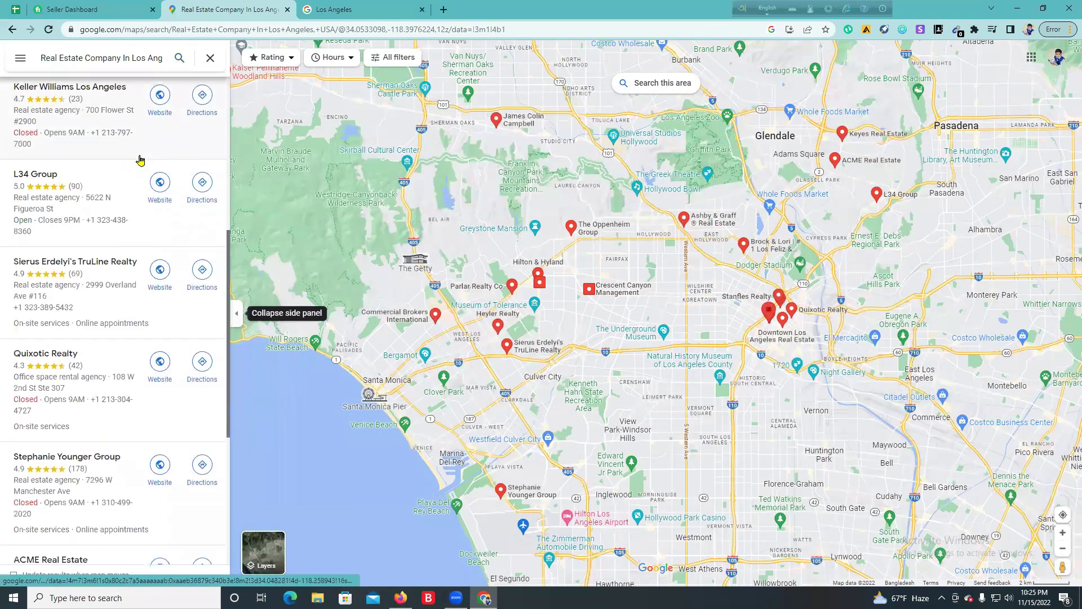
scroll(140, 161, "down", 15)
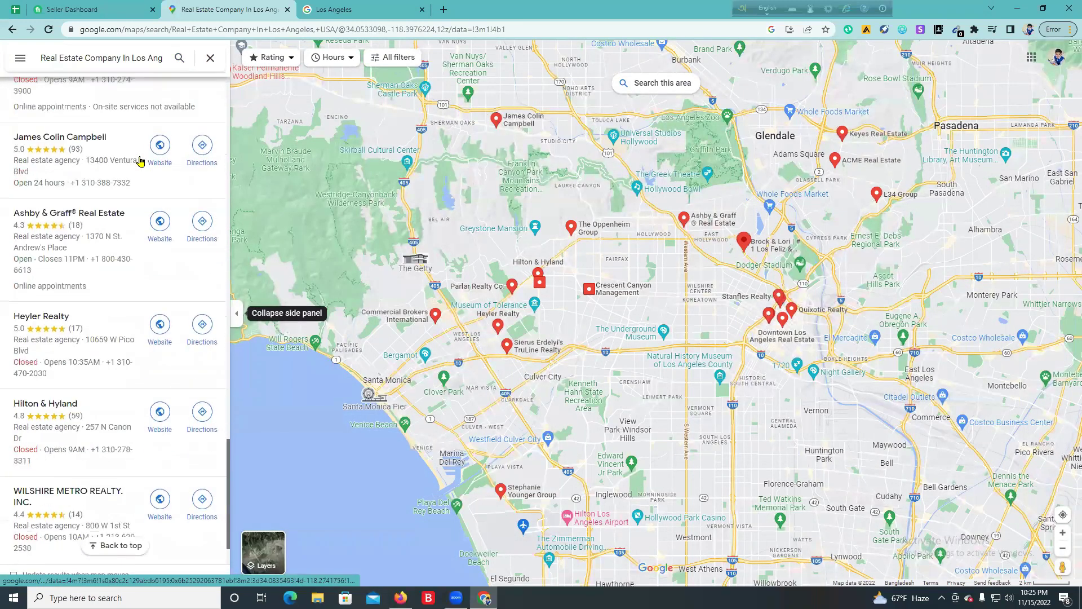
scroll(140, 161, "down", 5)
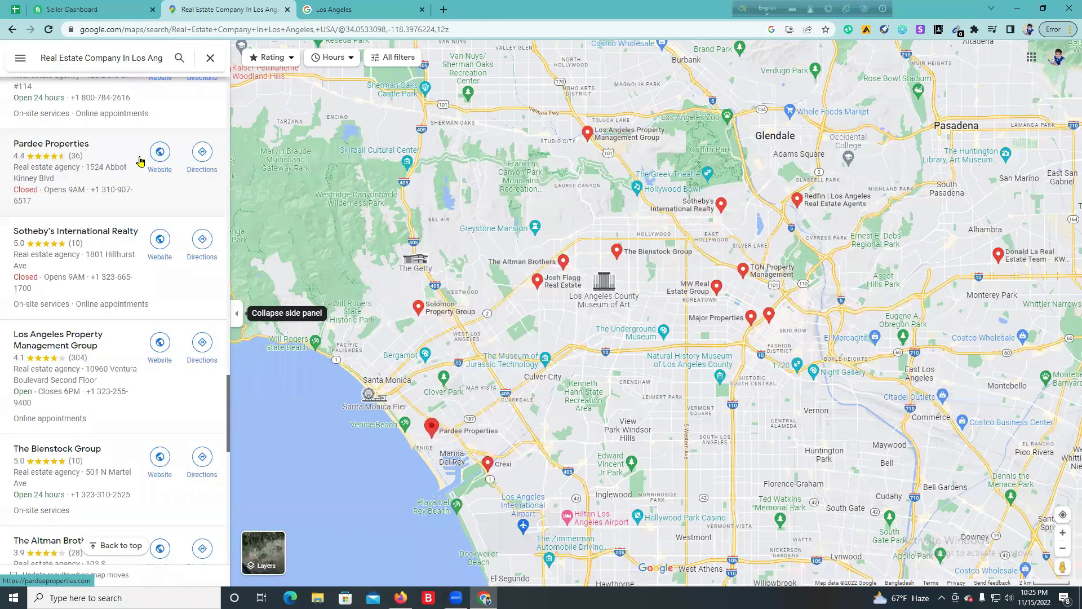
scroll(140, 161, "down", 10)
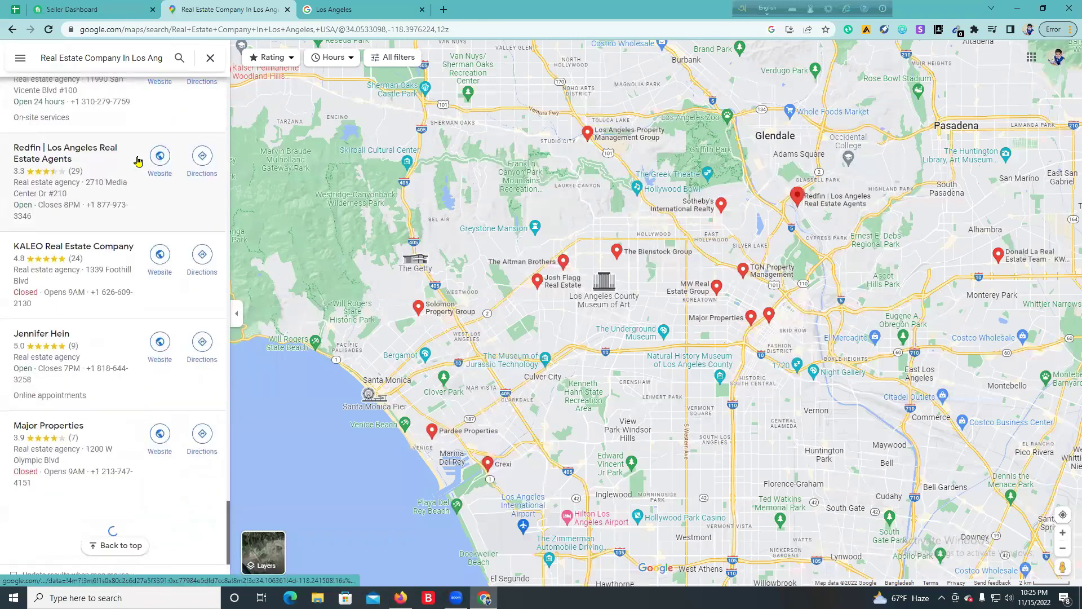
scroll(138, 161, "down", 10)
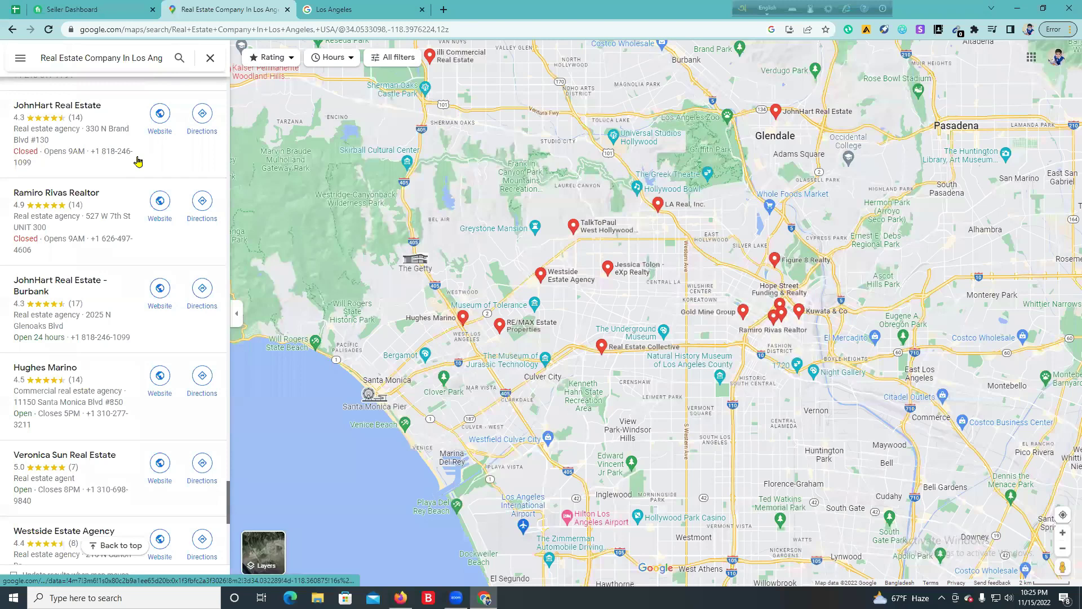
scroll(138, 162, "down", 15)
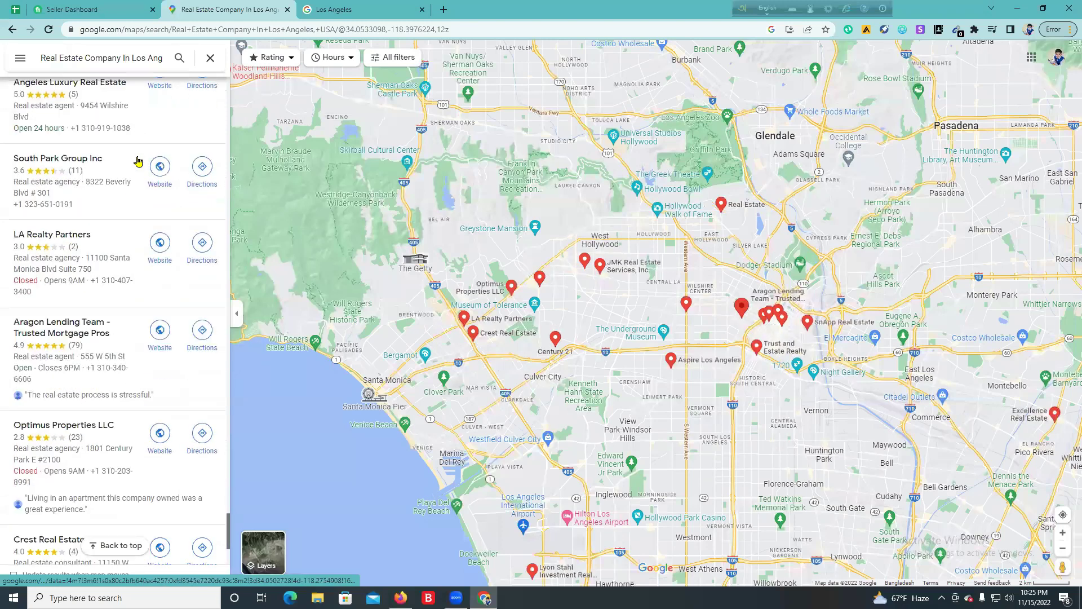
scroll(138, 161, "down", 10)
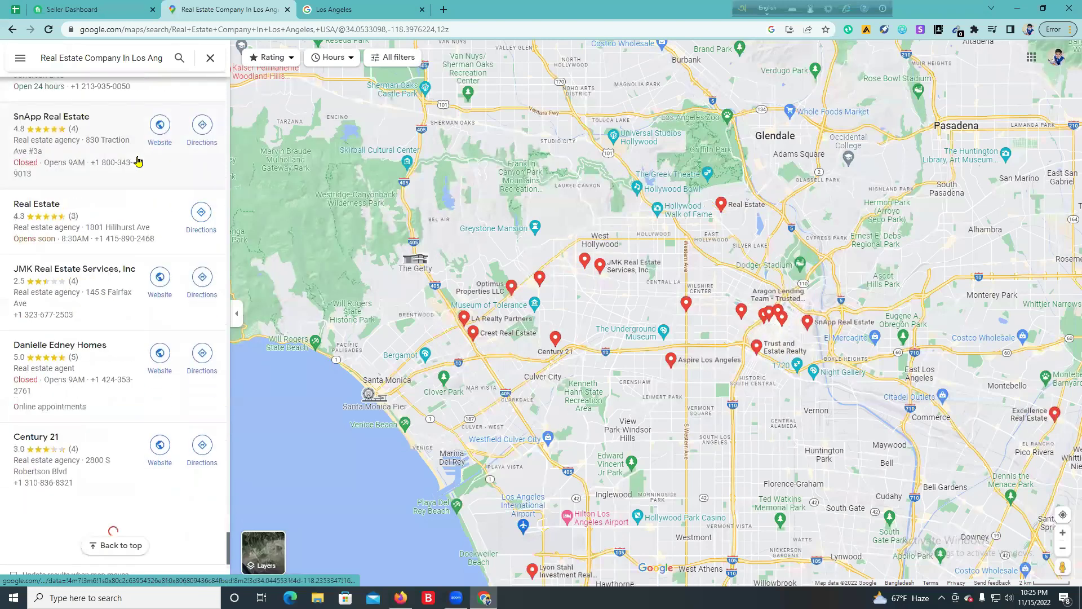
scroll(138, 161, "down", 20)
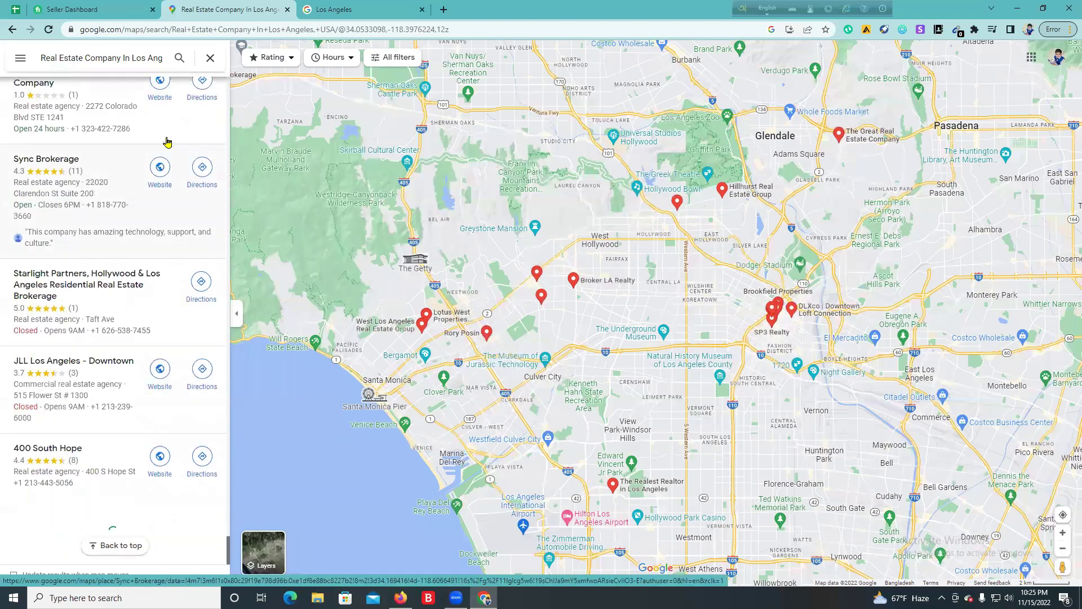
Step: Search the web for "instant data scraper extension" in a new browser tab and open the Instant Data Scraper page in the Chrome Web Store
left_click(443, 10)
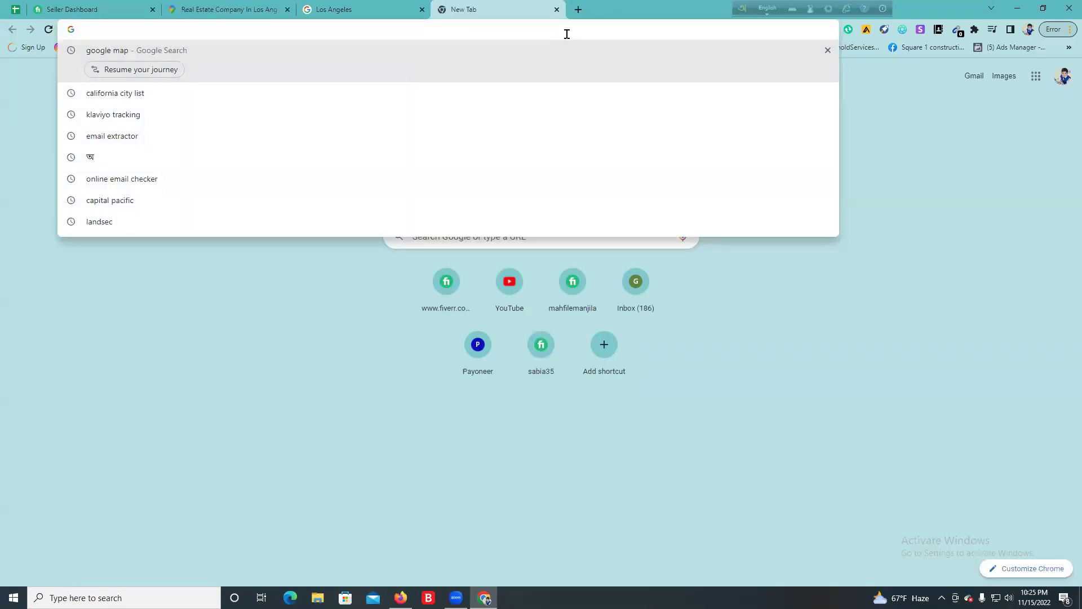
type("Instan")
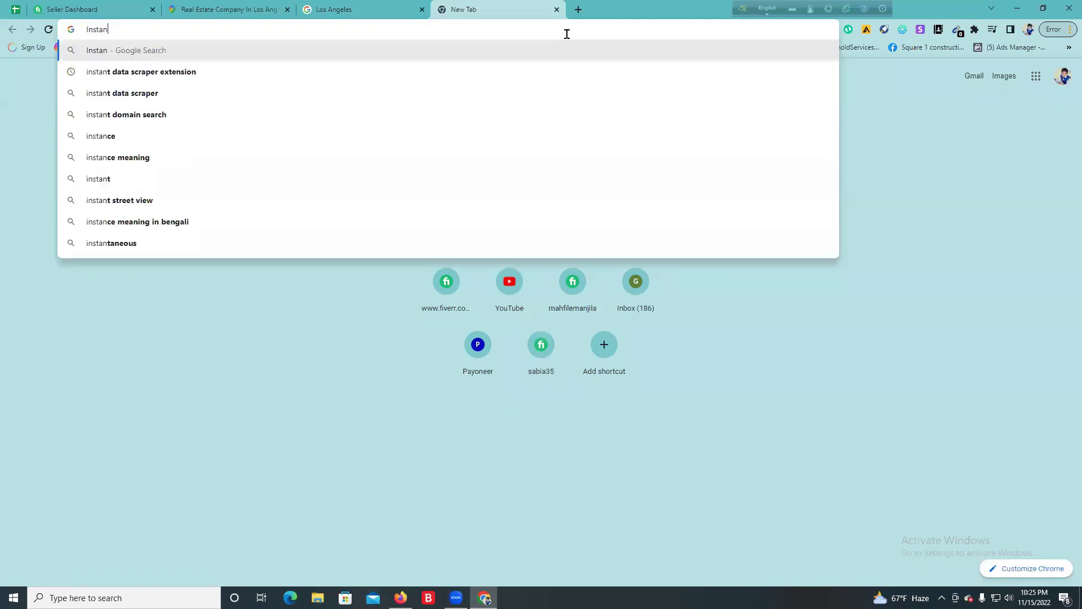
type("t")
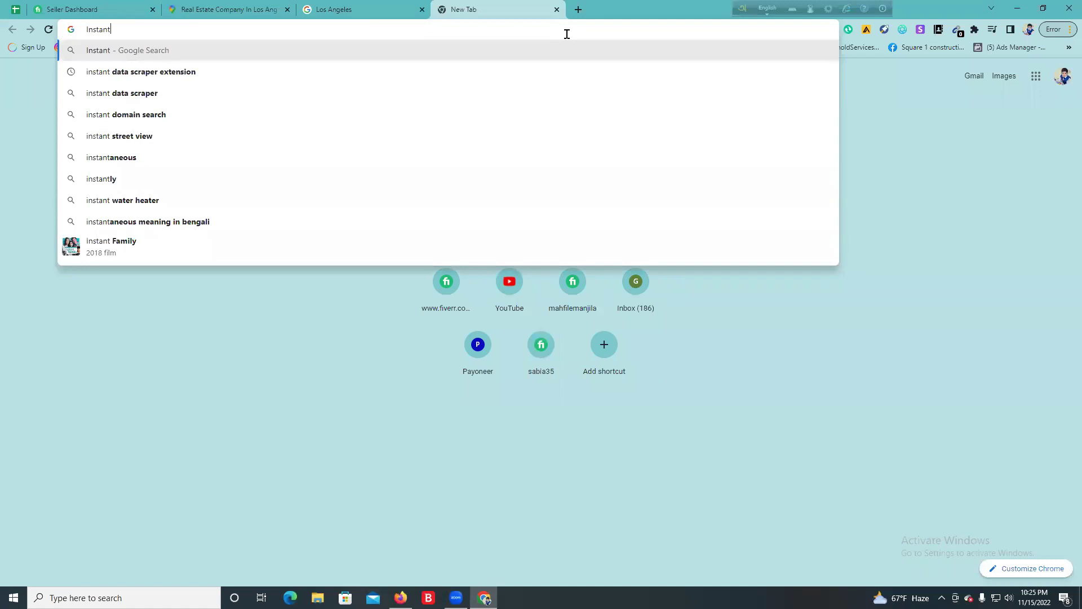
left_click(228, 75)
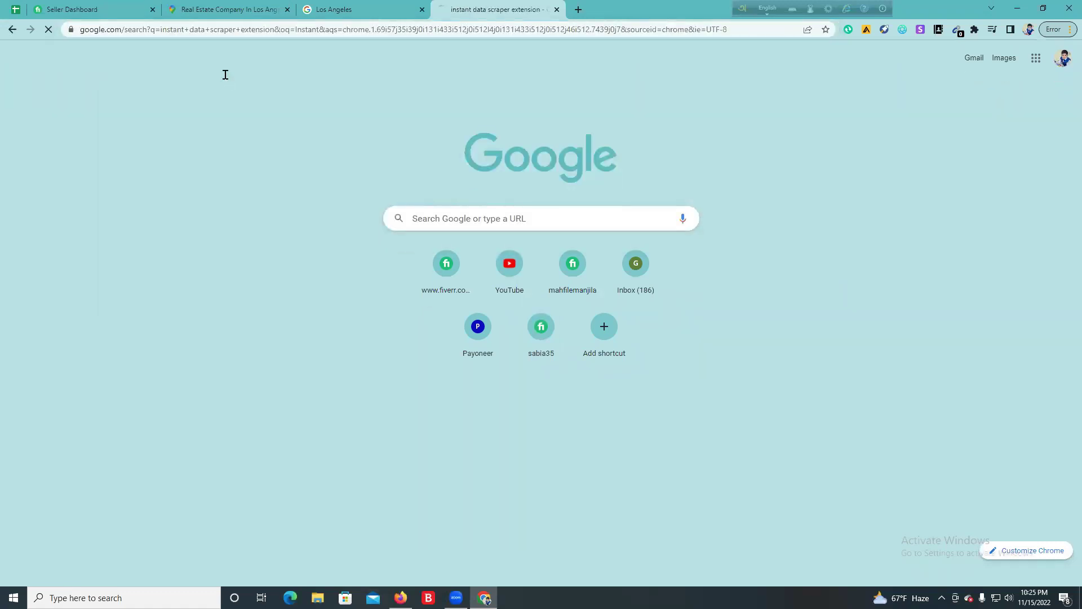
left_click(201, 167, "ctrl")
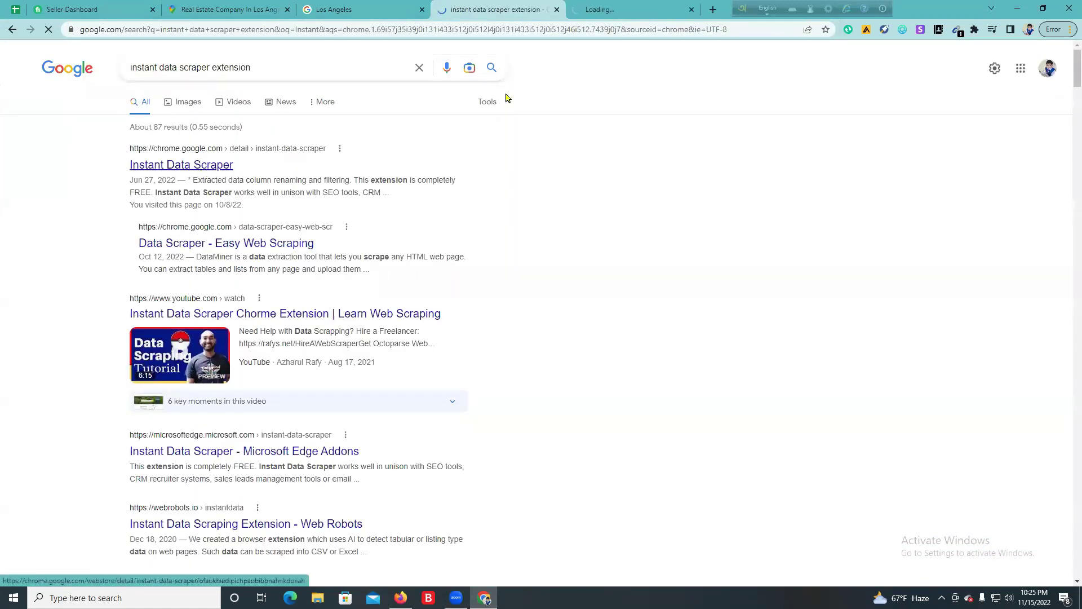
left_click(651, 10)
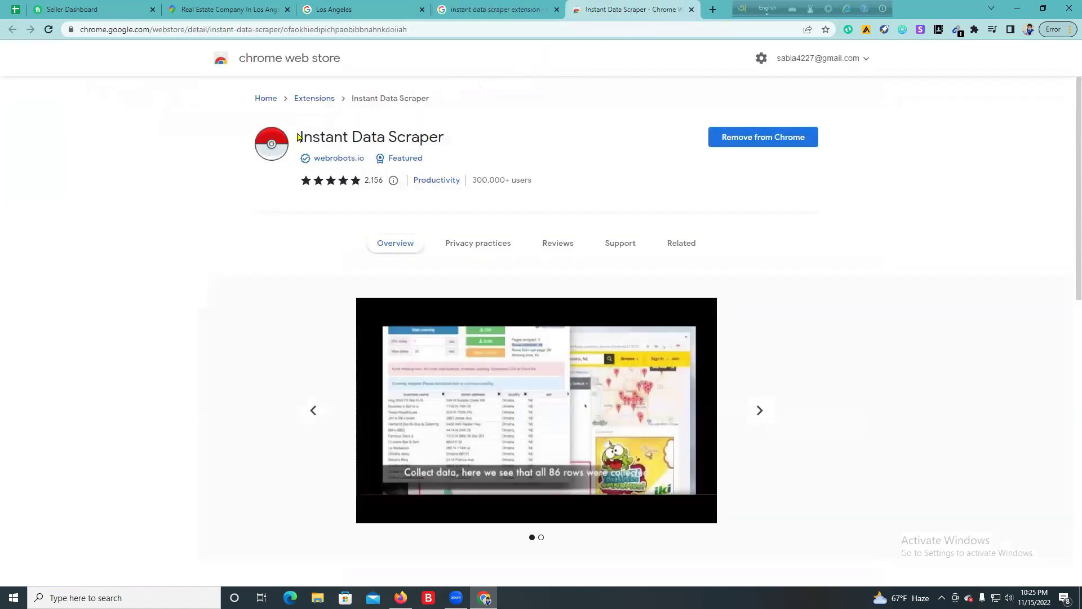
Step: Remove the Instant Data Scraper extension from Chrome and install it again from its store page
left_click_drag(299, 137, 461, 139)
left_click(759, 141)
left_click(885, 112)
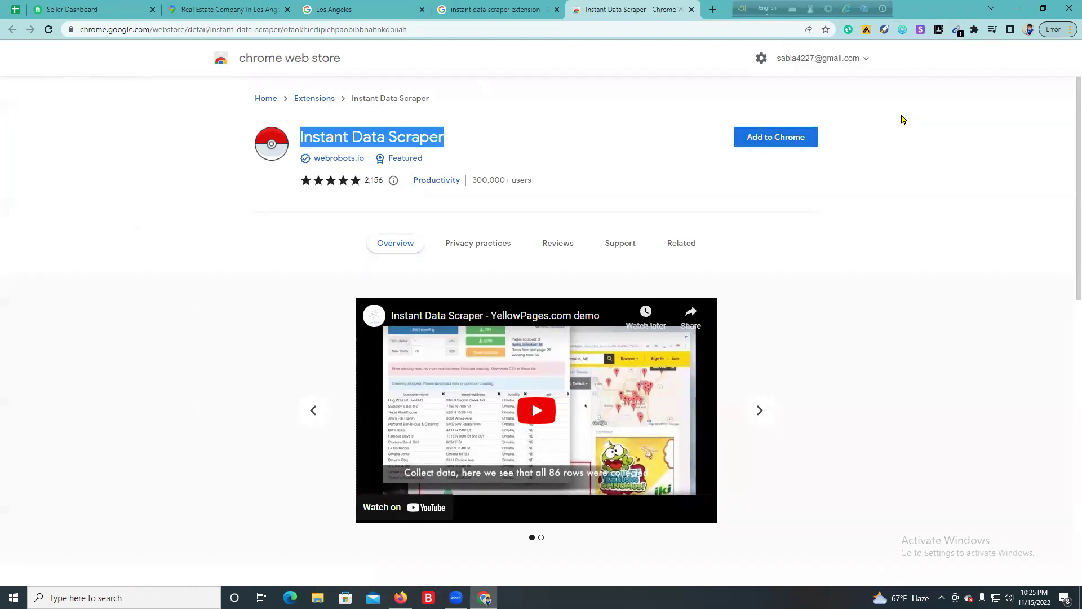
left_click(775, 137)
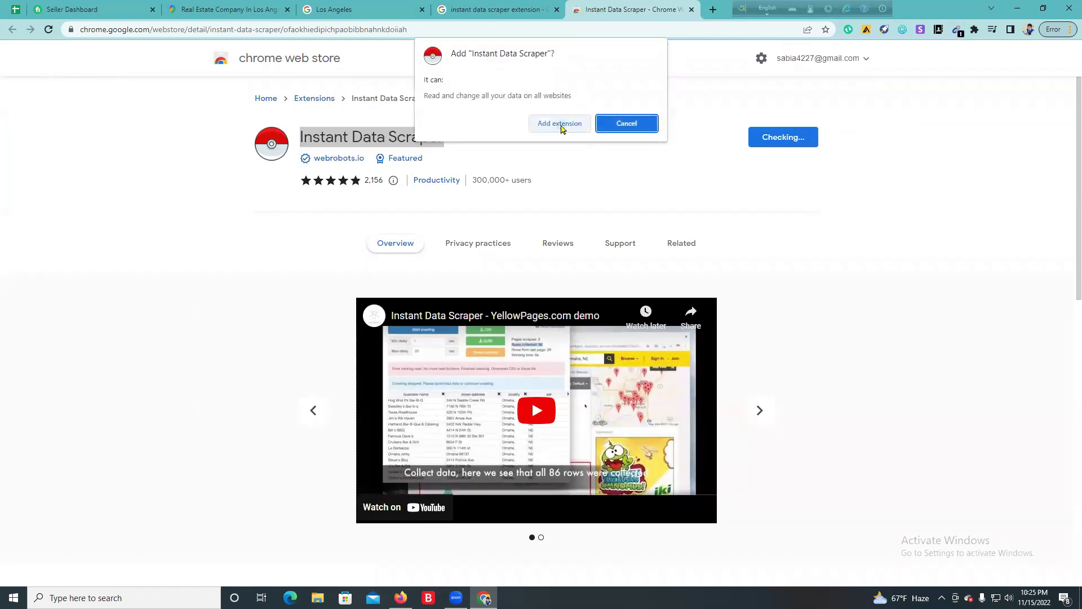
left_click(564, 127)
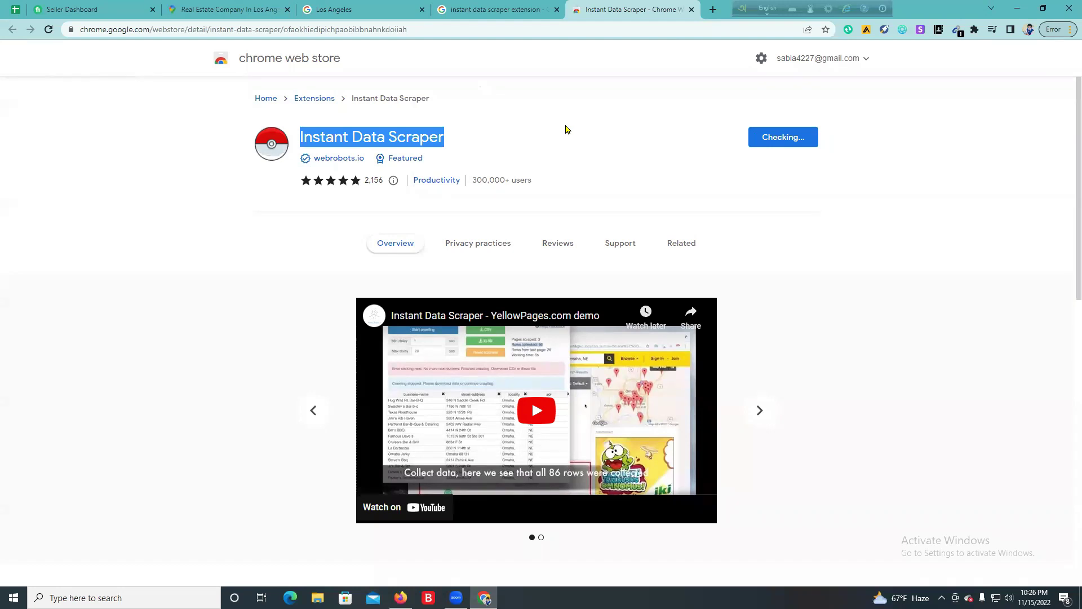
left_click(1063, 97)
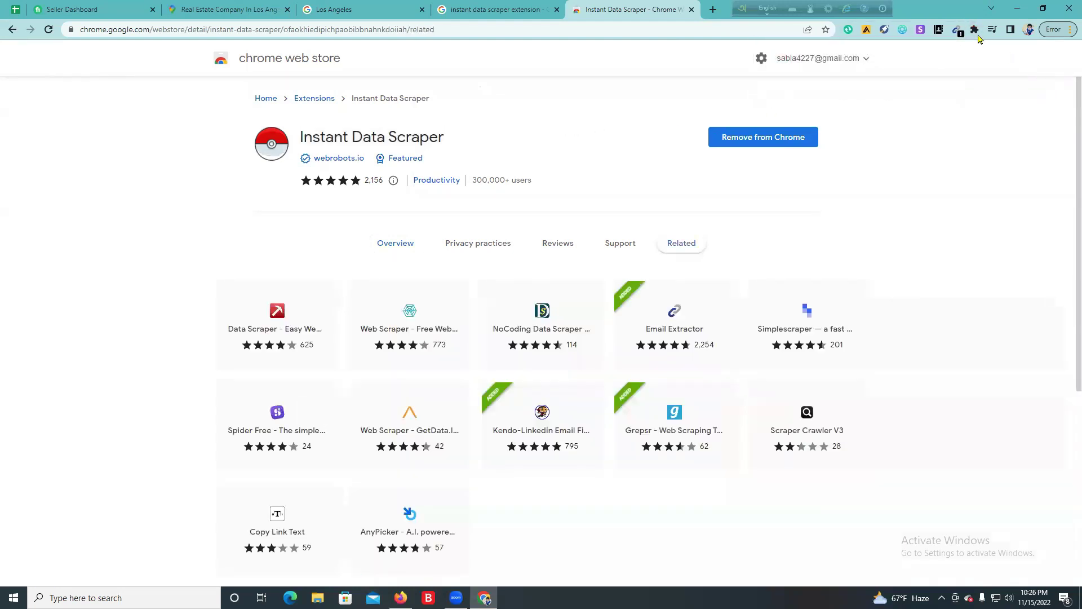
Step: Pin Instant Data Scraper as the first extension beside the address bar and close its Chrome Web Store page
left_click(975, 30)
scroll(953, 181, "down", 4)
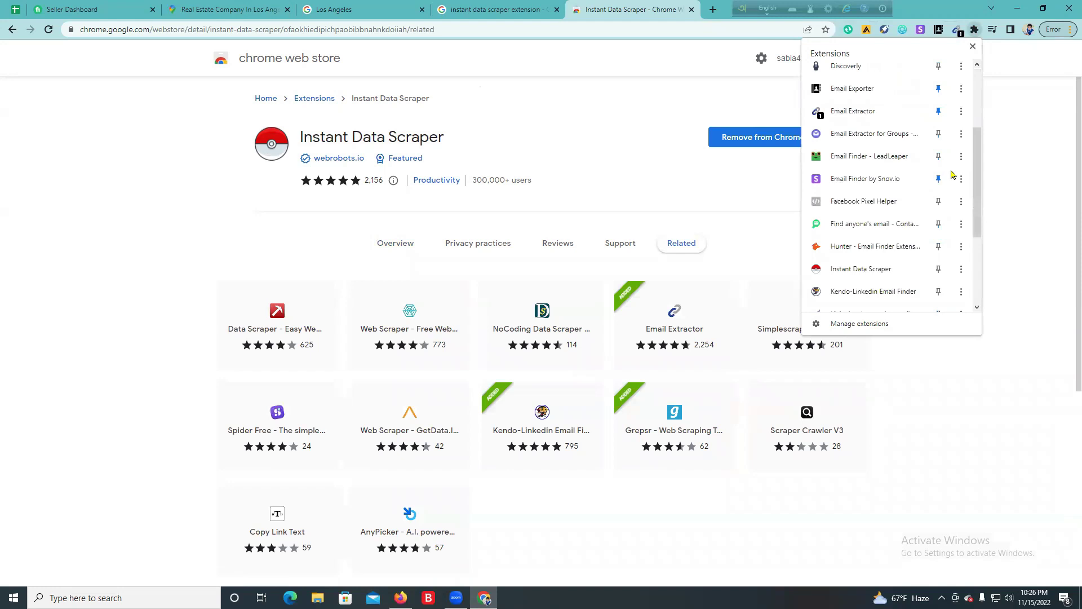
left_click(938, 201)
left_click_drag(957, 29, 836, 34)
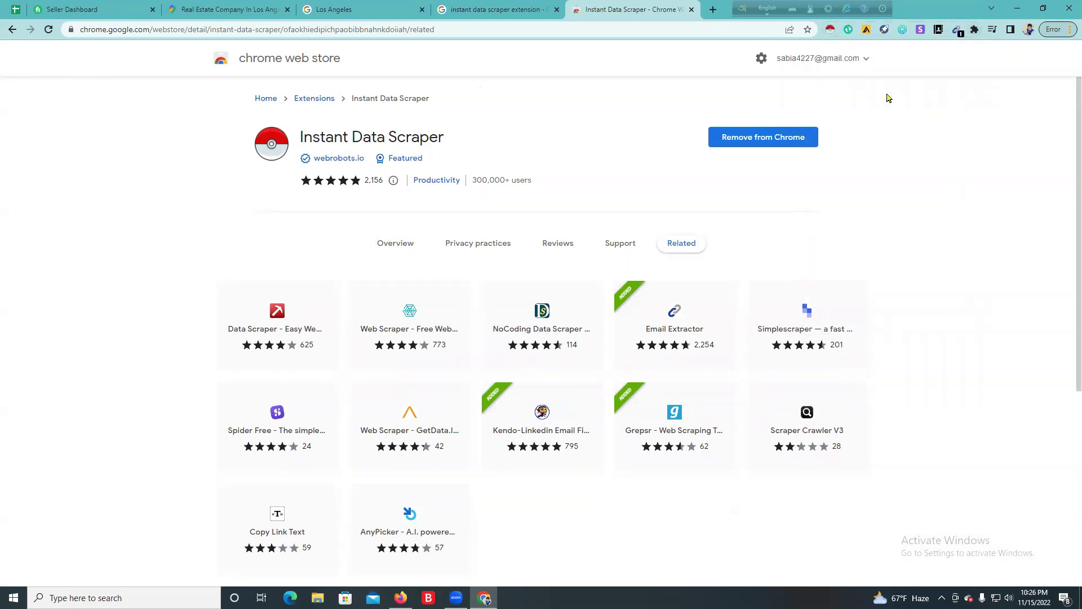
left_click(691, 9)
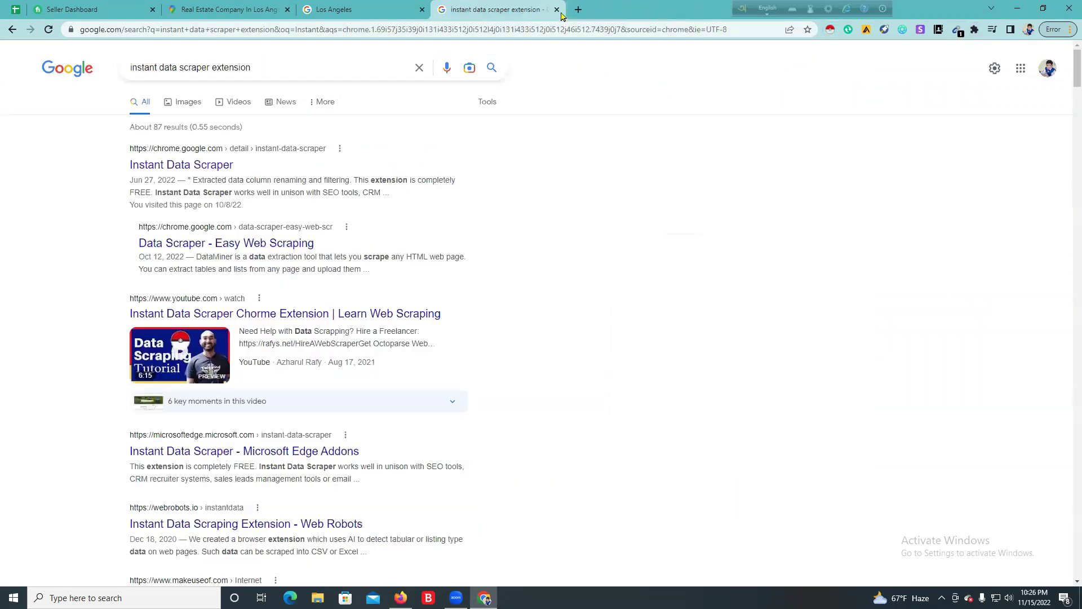
Step: Return to the Los Angeles real estate results in Google Maps and go through the company list to its end
left_click(204, 10)
scroll(135, 265, "down", 2)
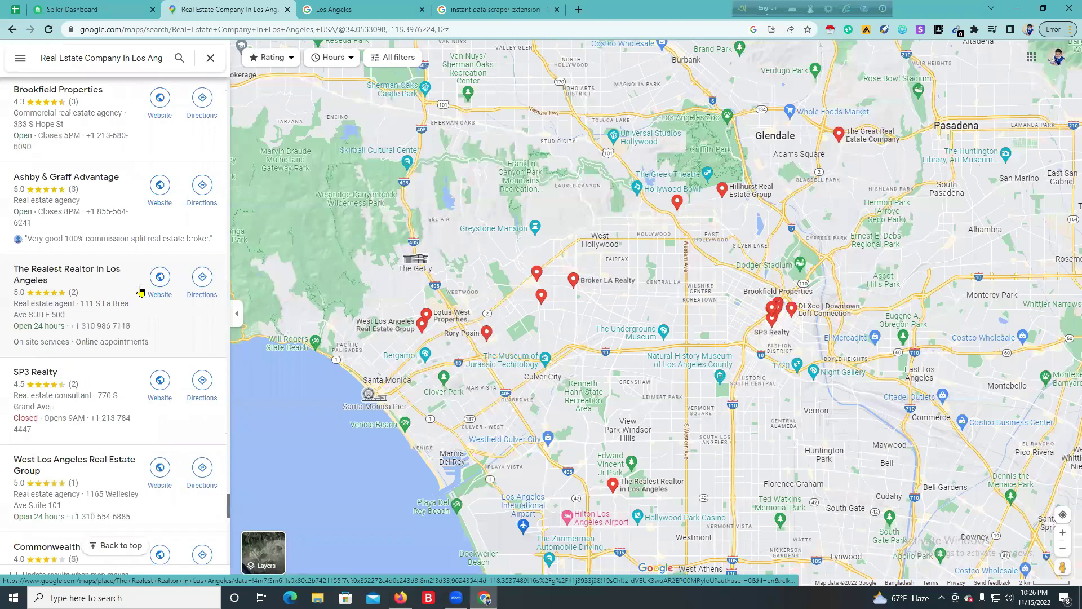
scroll(154, 290, "down", 5)
scroll(158, 288, "down", 7)
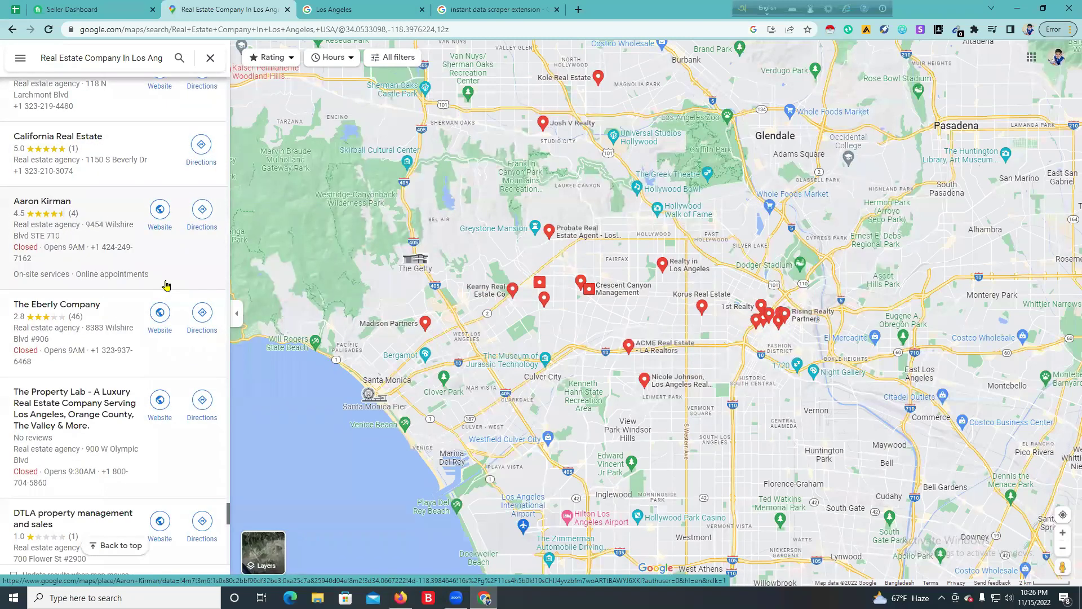
scroll(169, 299, "down", 8)
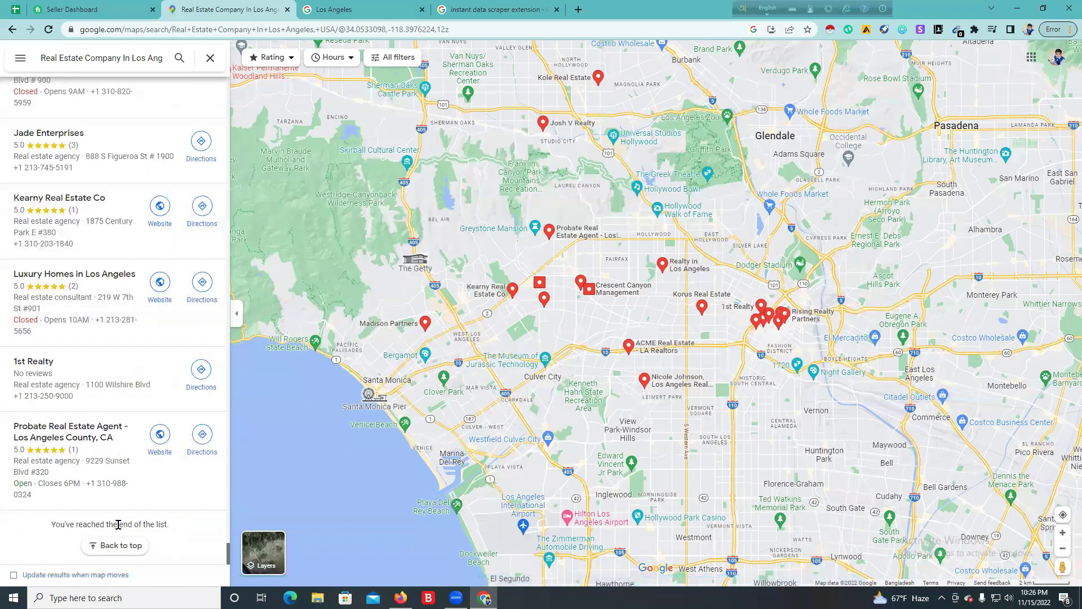
left_click_drag(51, 524, 173, 524)
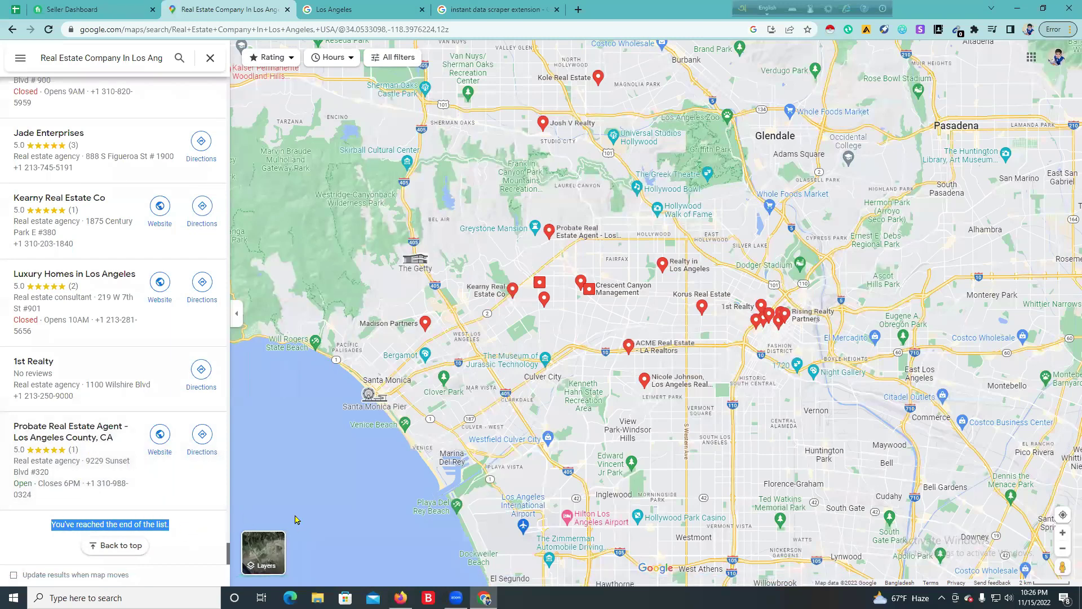
Step: Try Instant Data Scraper on the partly loaded Maps results, switching to the company table and checking its columns before closing it
left_click(831, 32)
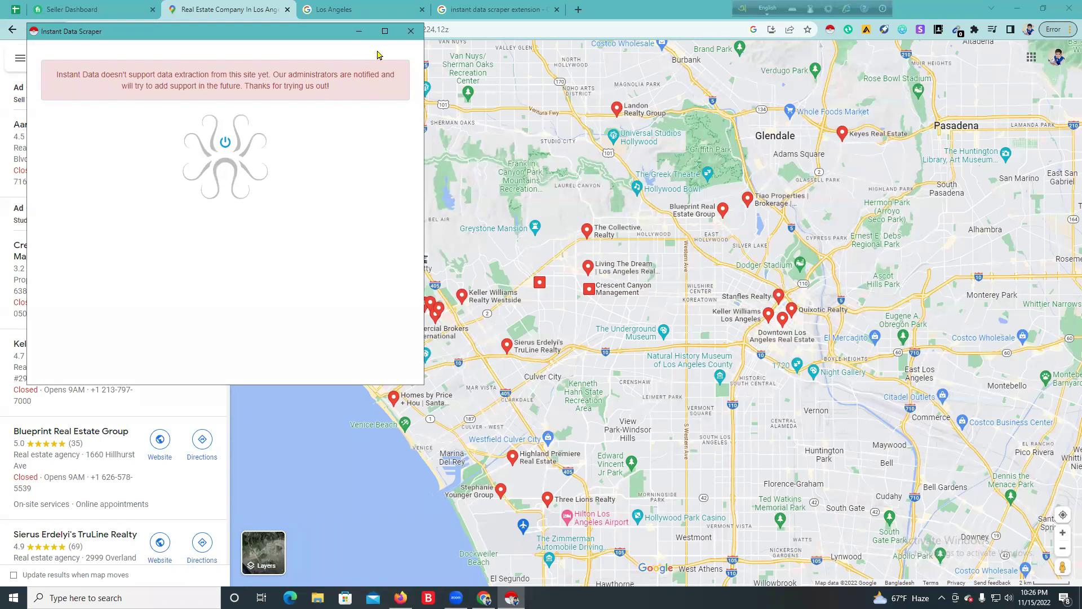
left_click(411, 31)
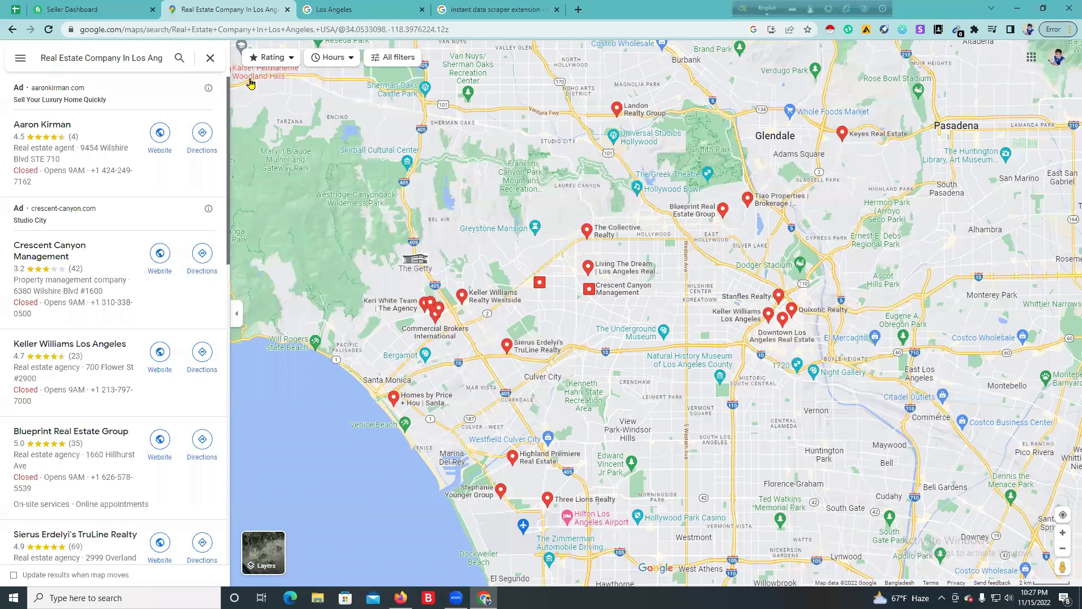
left_click(830, 31)
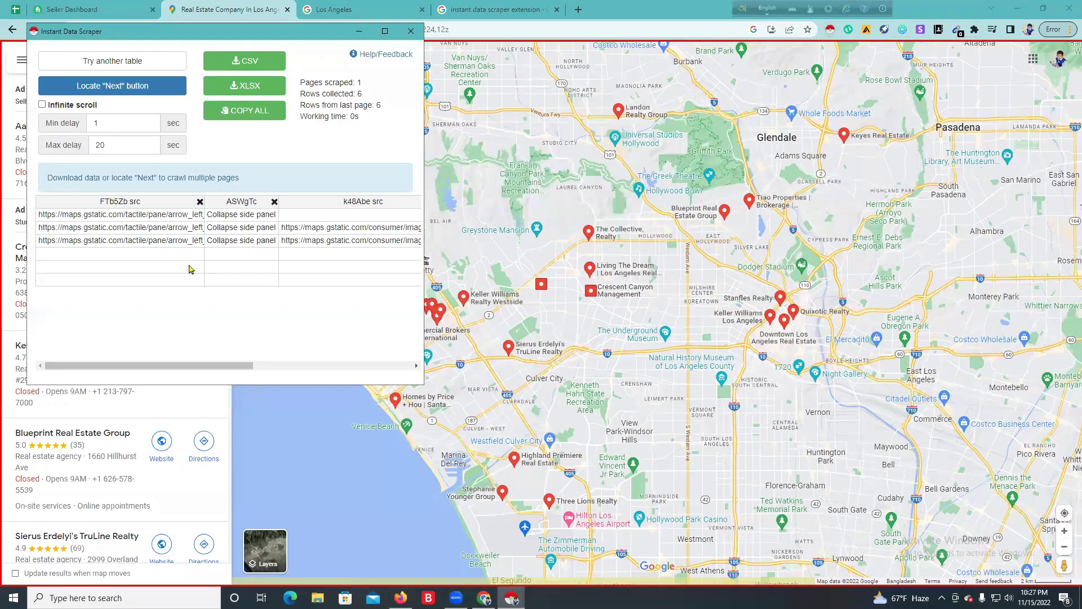
left_click_drag(152, 365, 185, 365)
scroll(252, 345, "left", 2)
left_click(111, 63)
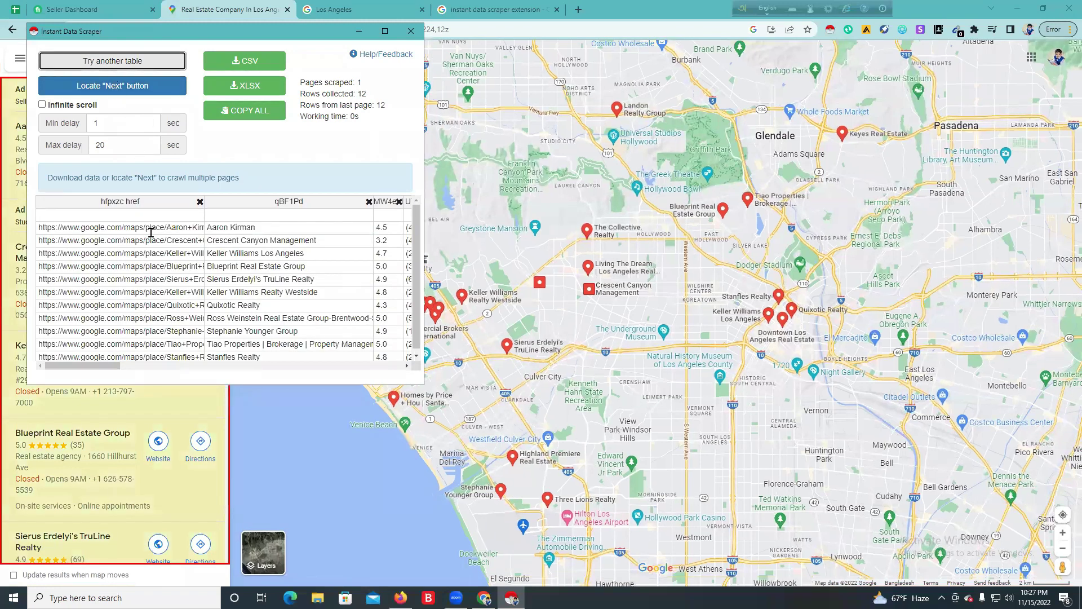
left_click_drag(107, 366, 403, 351)
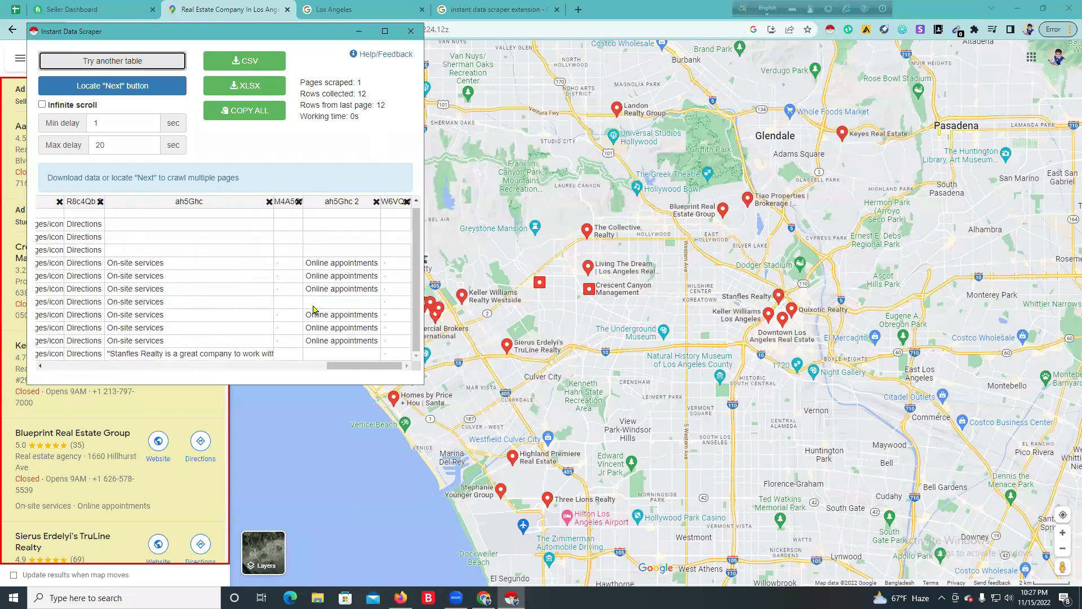
left_click(417, 31)
Step: Load all the real estate companies in the Maps results list until the end of the list is reached
scroll(141, 299, "down", 10)
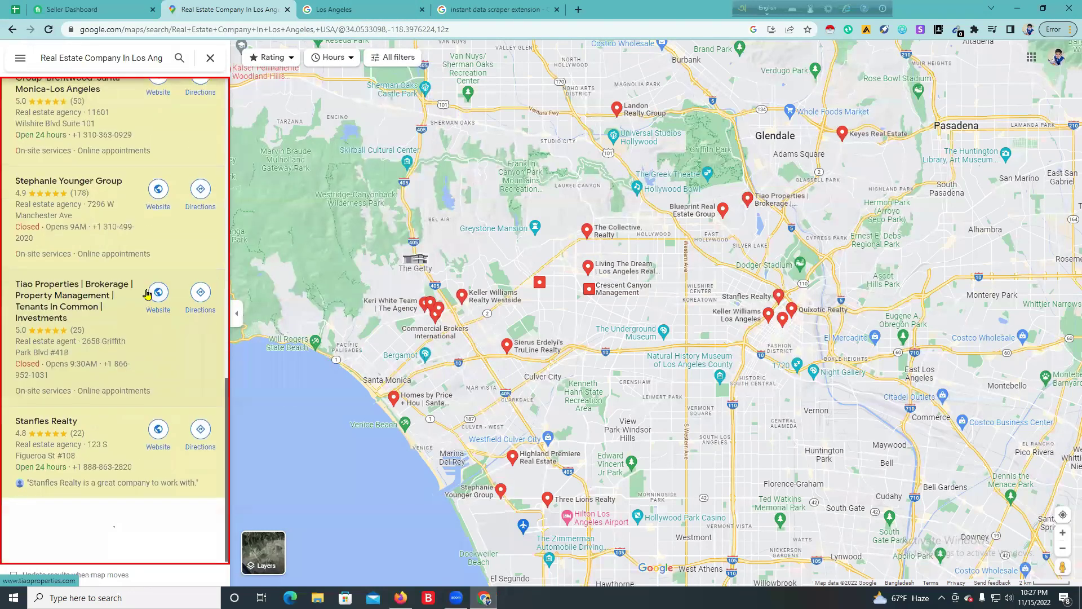
scroll(147, 294, "down", 15)
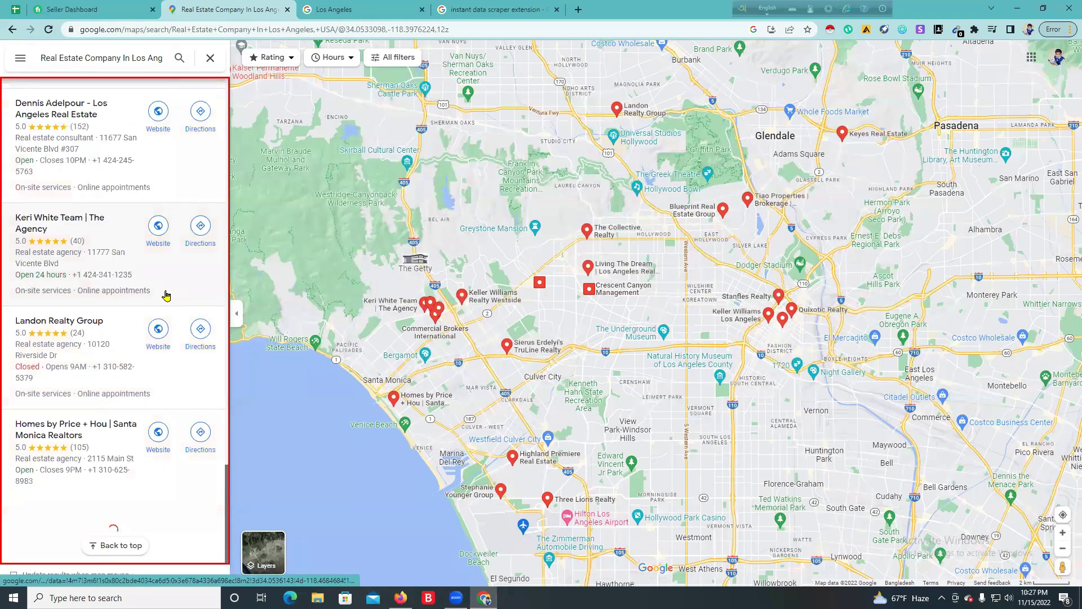
scroll(163, 302, "down", 20)
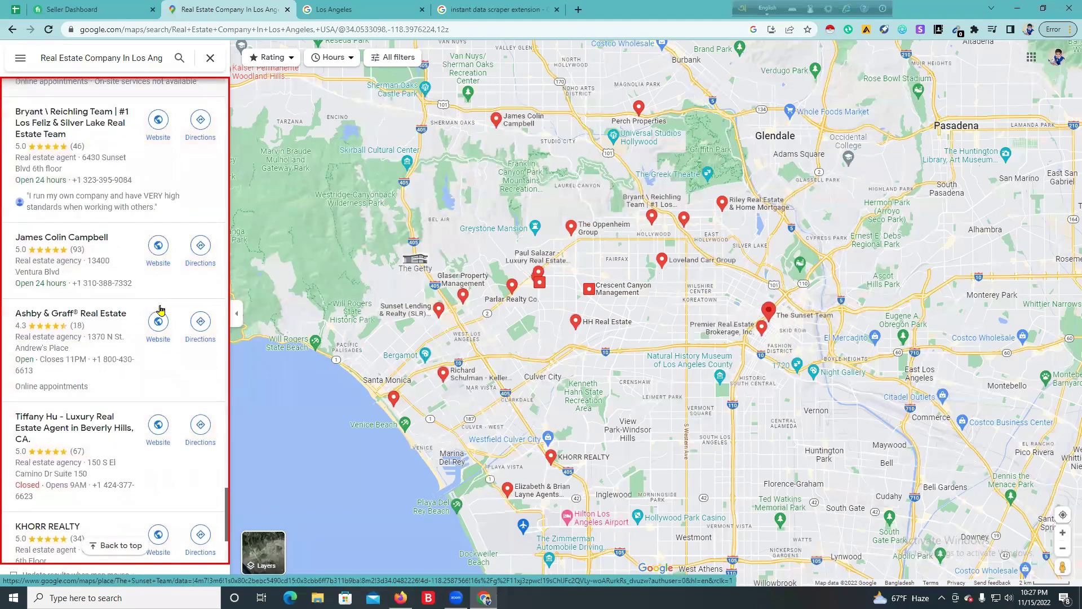
scroll(160, 310, "down", 3)
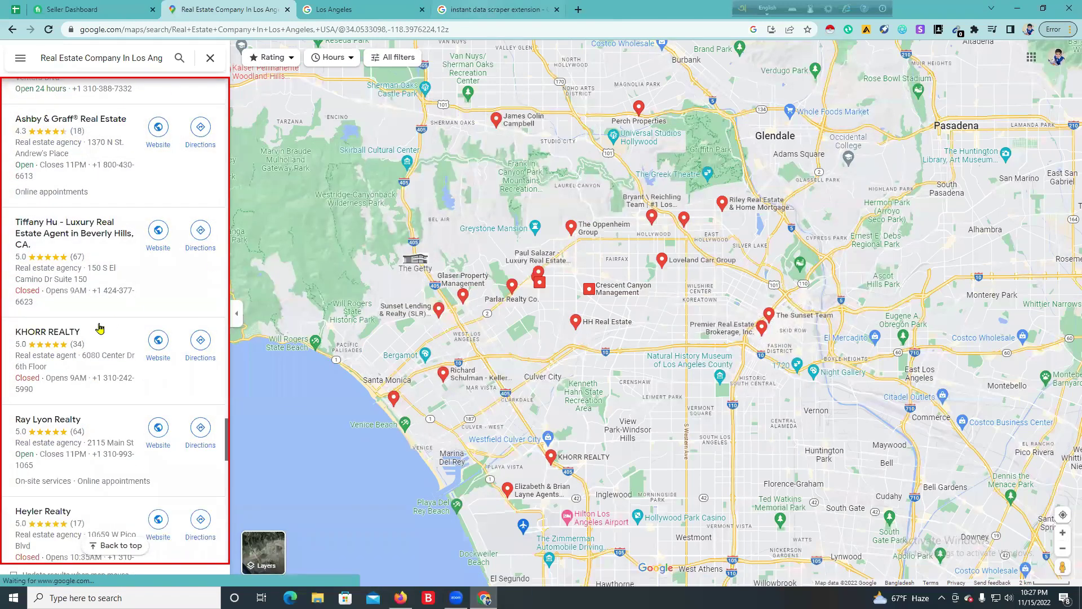
scroll(141, 314, "down", 15)
scroll(120, 310, "down", 6)
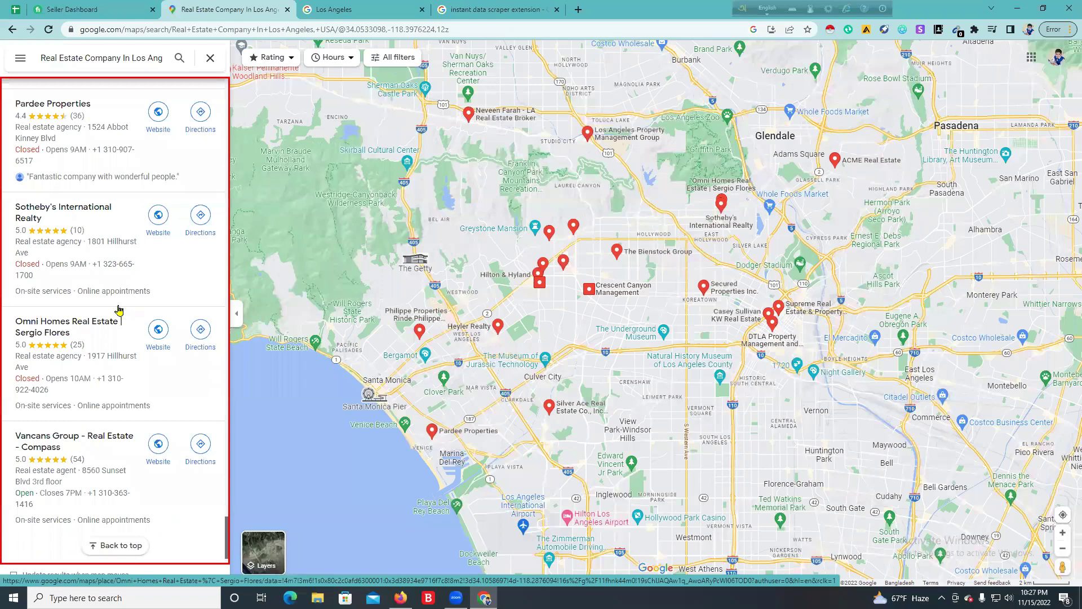
scroll(118, 310, "down", 5)
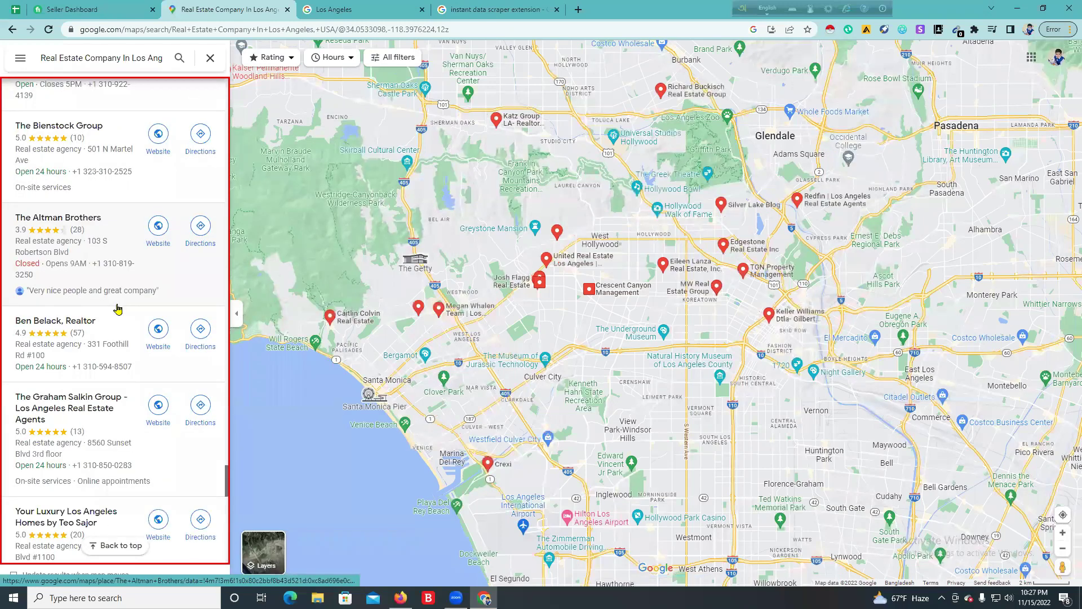
scroll(164, 301, "down", 8)
scroll(168, 301, "down", 20)
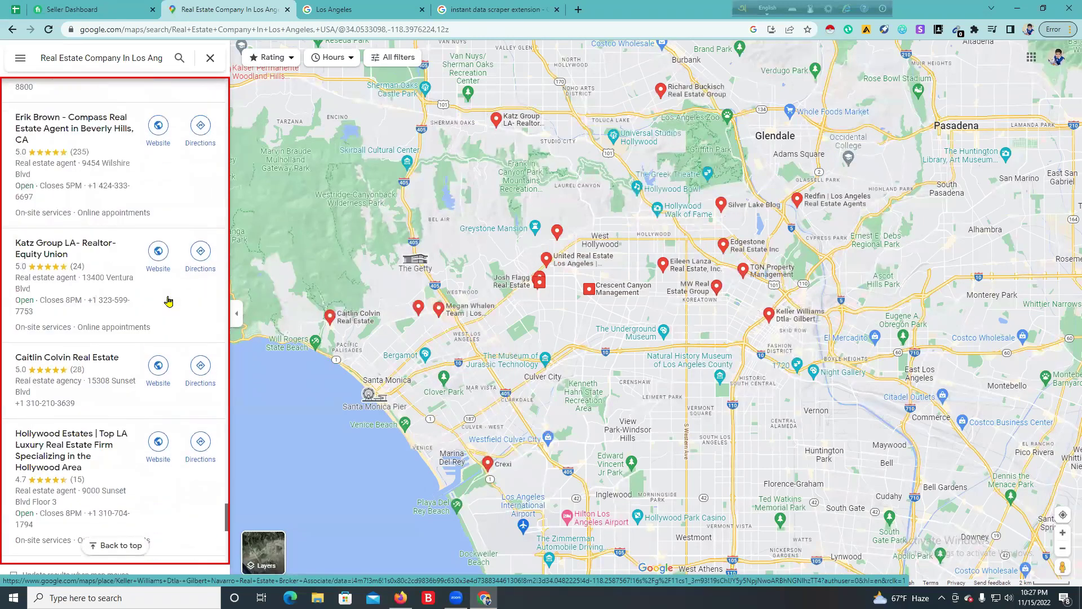
scroll(168, 301, "down", 20)
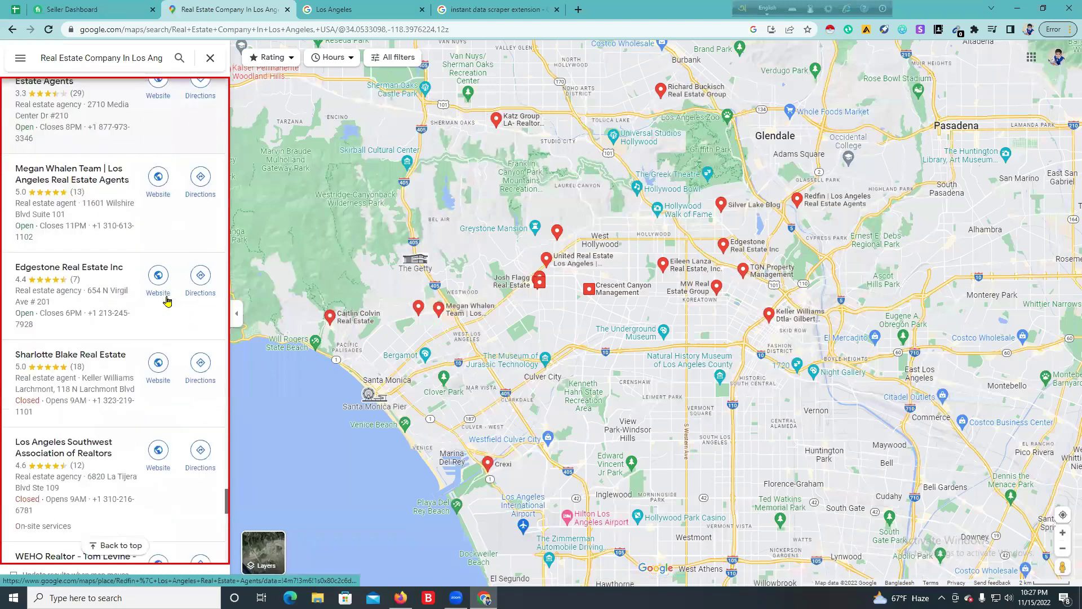
scroll(167, 300, "down", 7)
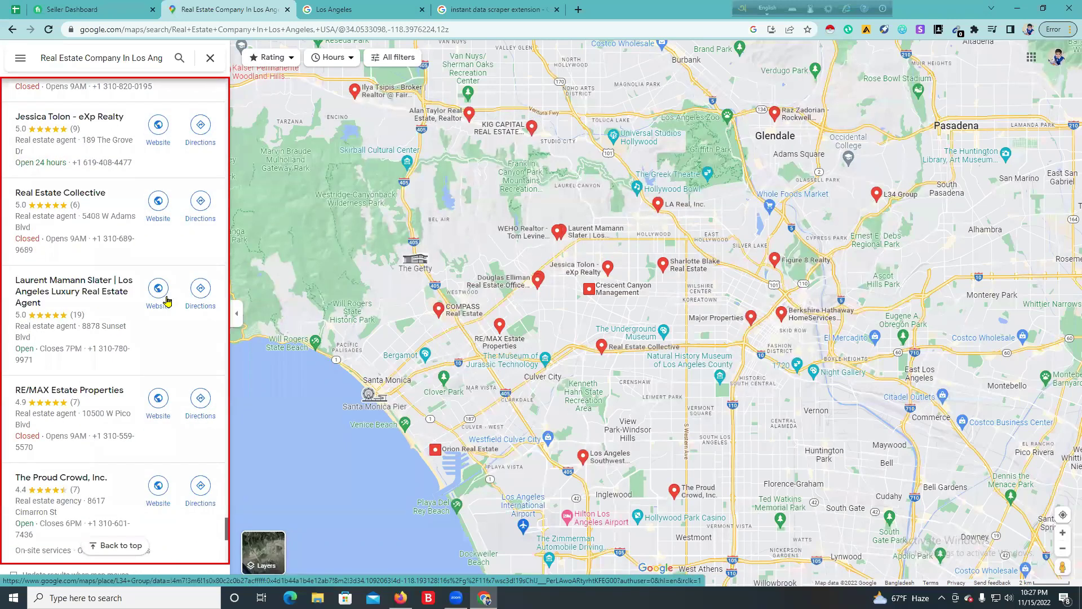
scroll(166, 302, "down", 8)
scroll(165, 302, "down", 20)
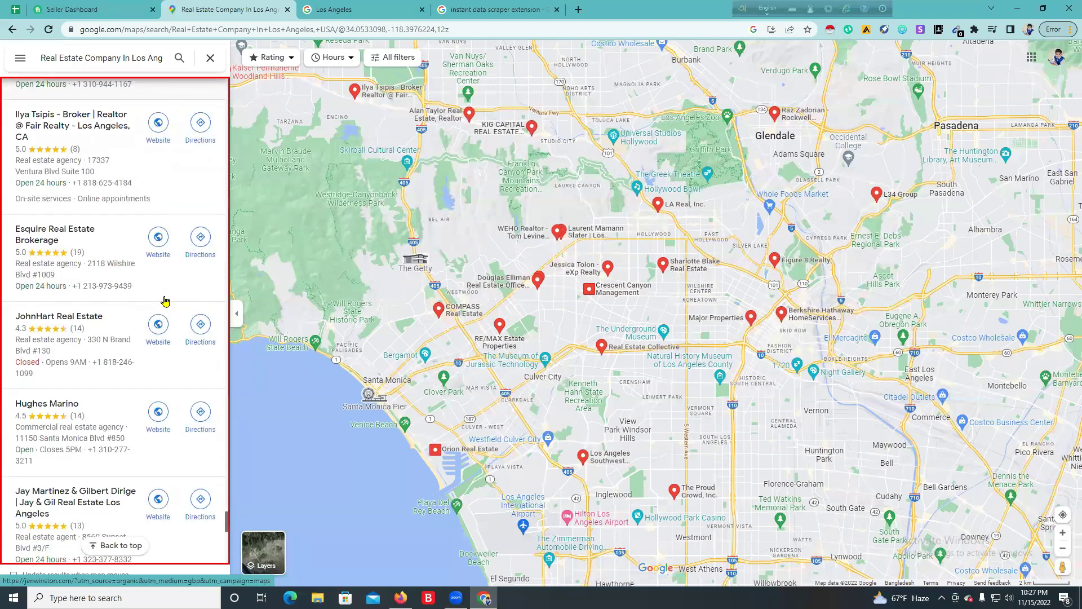
scroll(165, 301, "down", 10)
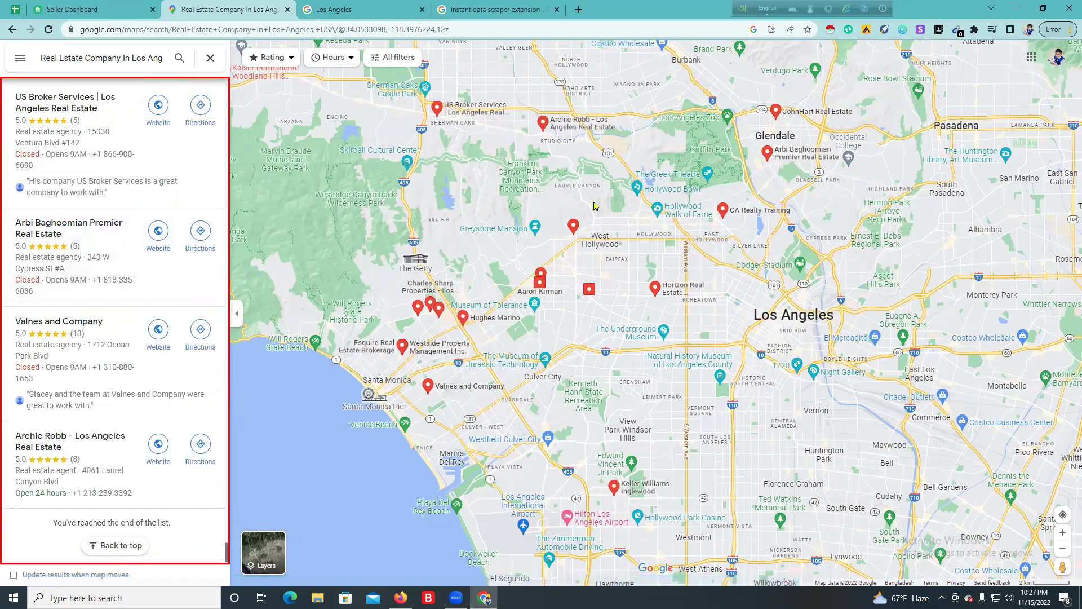
Step: Run Instant Data Scraper on the fully loaded results and cycle through the detected tables until the company listings are selected
left_click(831, 30)
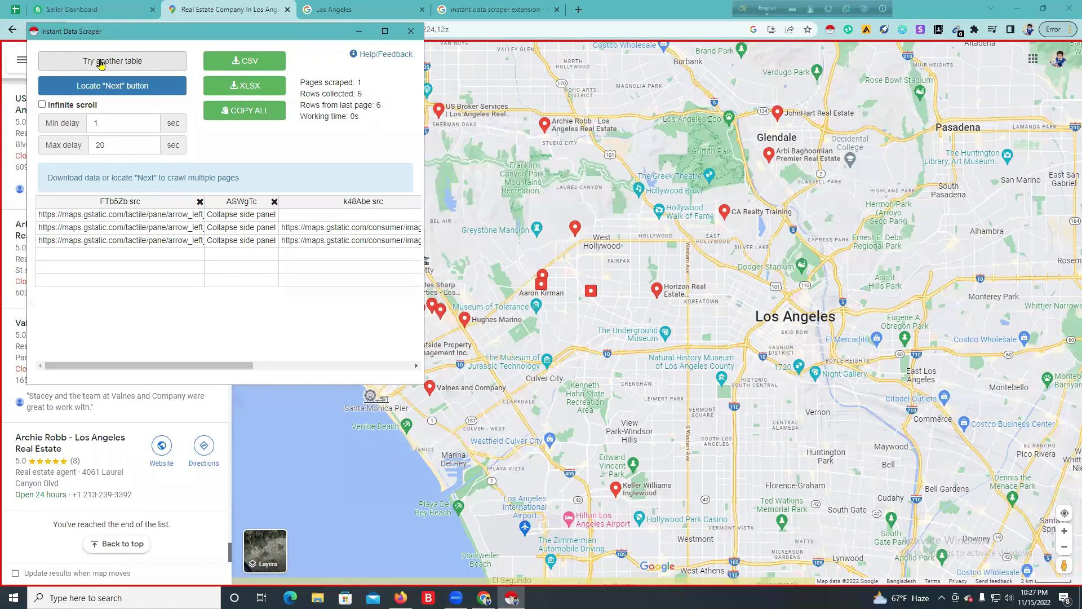
left_click(101, 64)
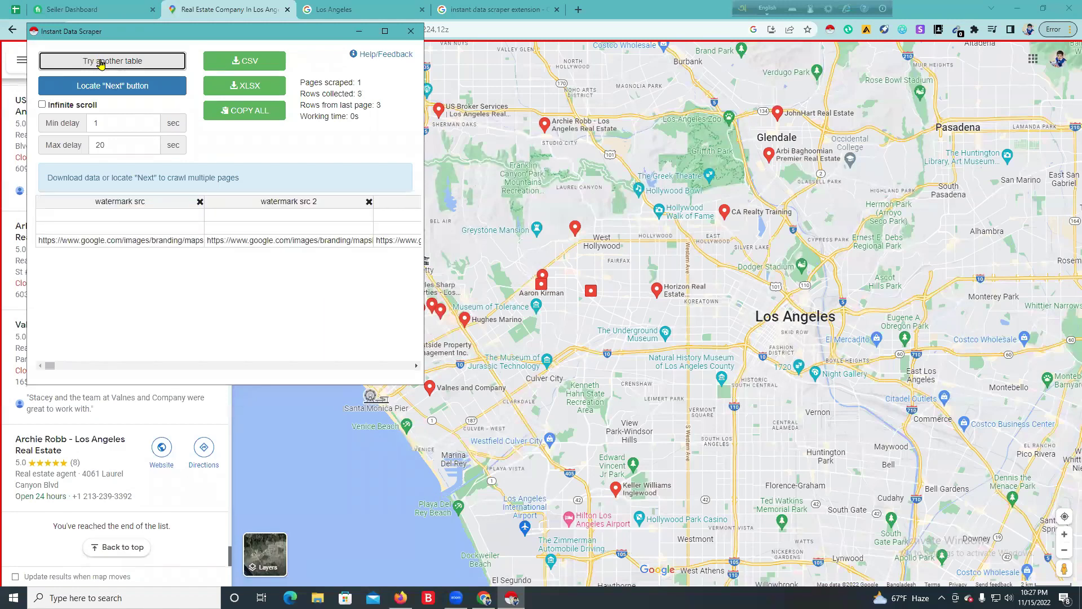
left_click(101, 64)
left_click(101, 64)
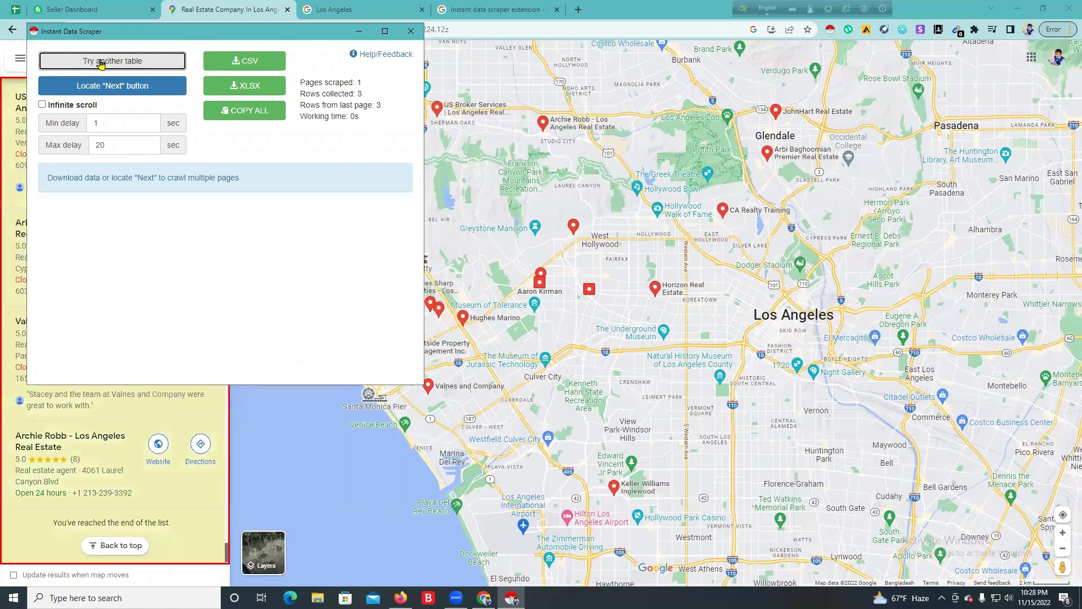
left_click(101, 63)
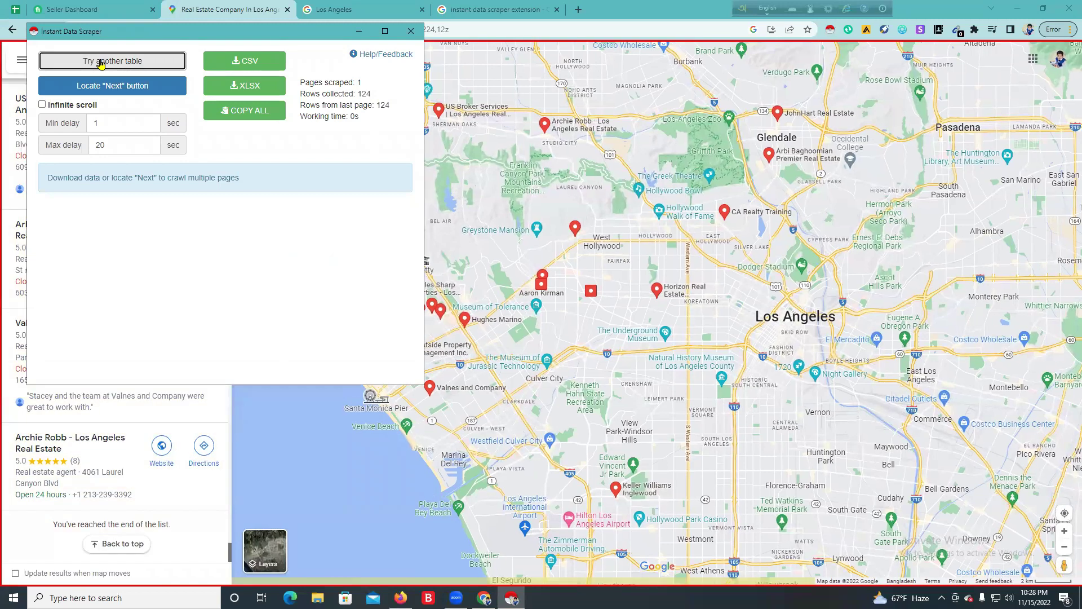
left_click(134, 63)
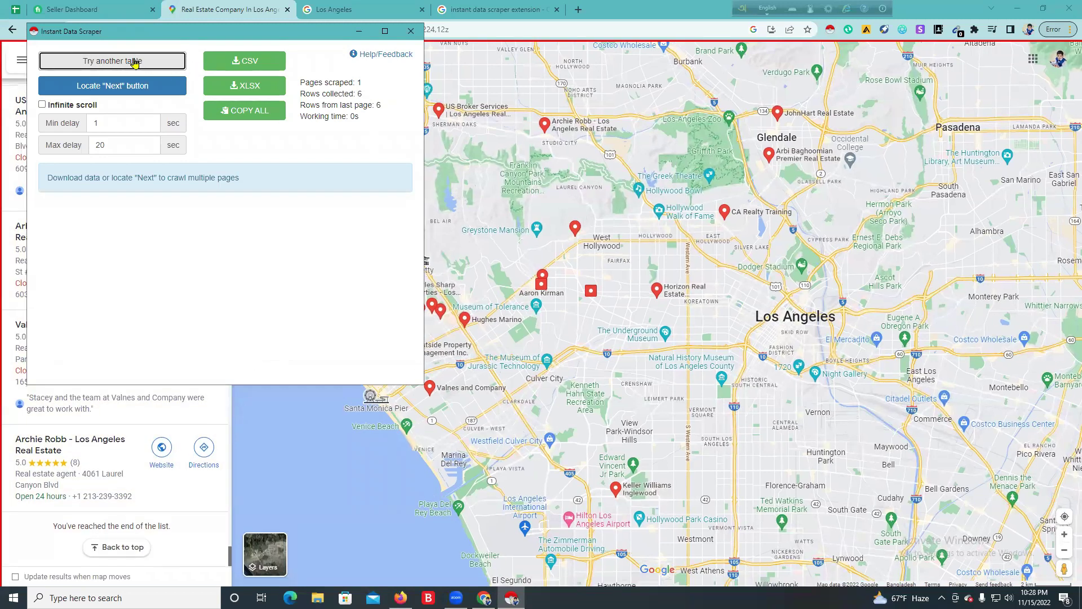
left_click(134, 63)
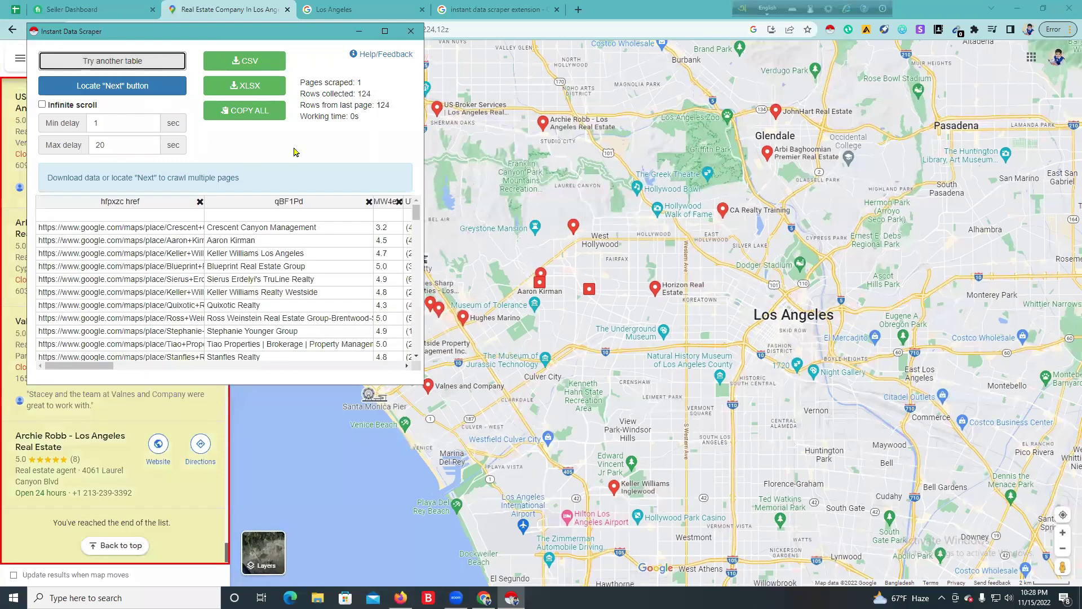
Step: Review the scraped company table, checking the number of rows collected and the phone number and website columns
left_click_drag(301, 93, 376, 97)
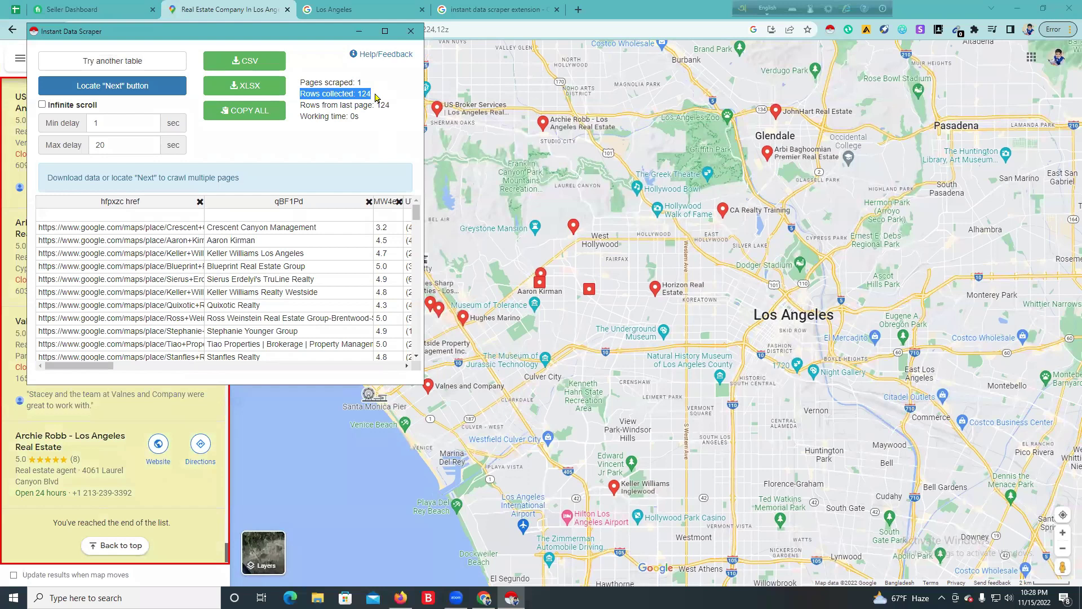
scroll(274, 226, "down", 10)
left_click_drag(80, 370, 381, 138)
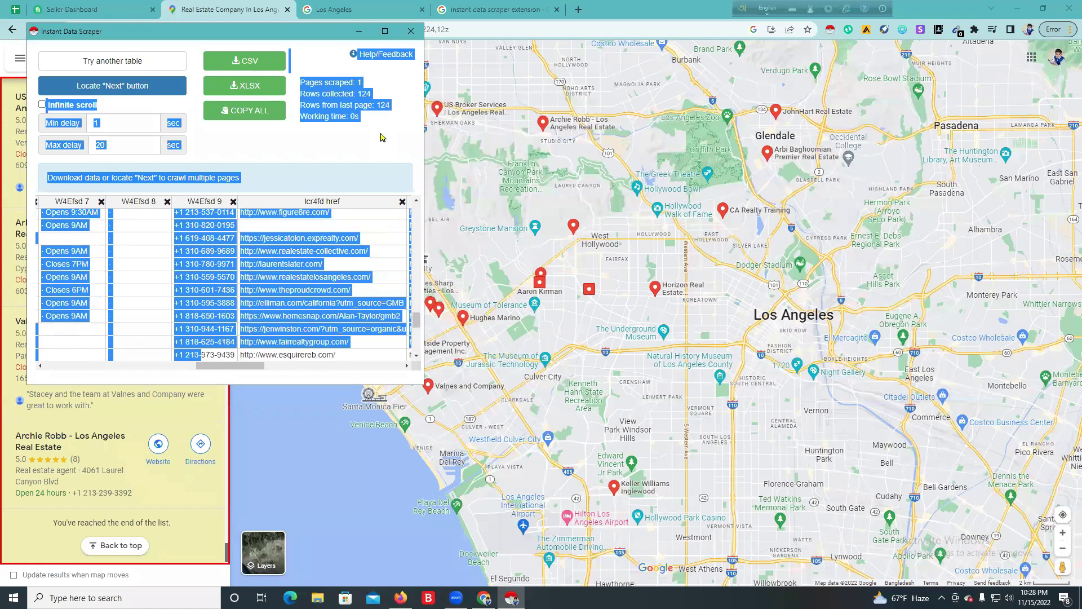
Step: Download the scraped Los Angeles company table as a CSV file and minimize the scraper window
left_click(382, 138)
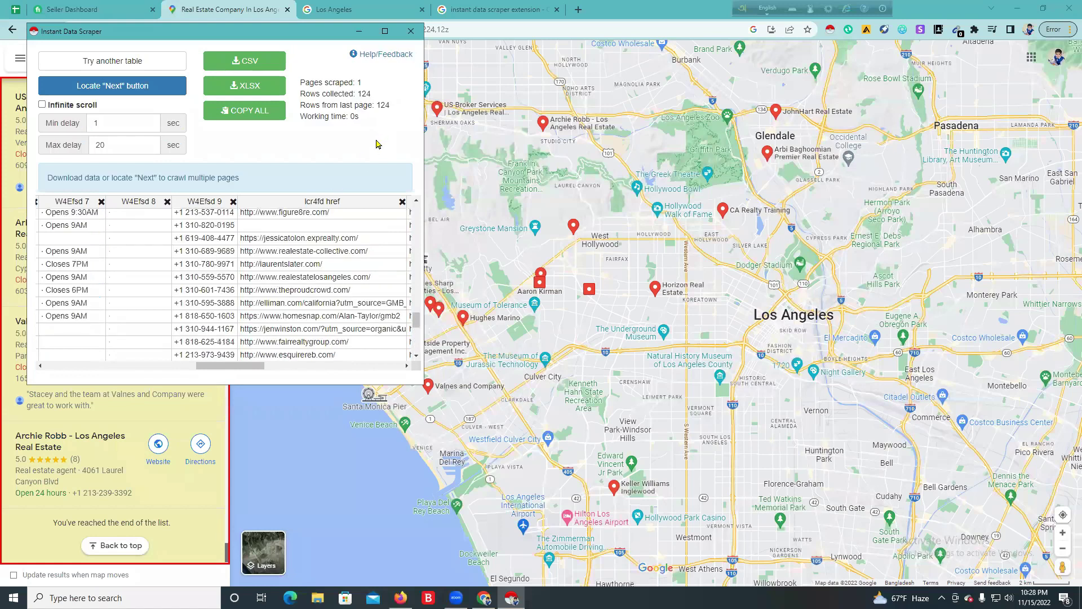
left_click(254, 66)
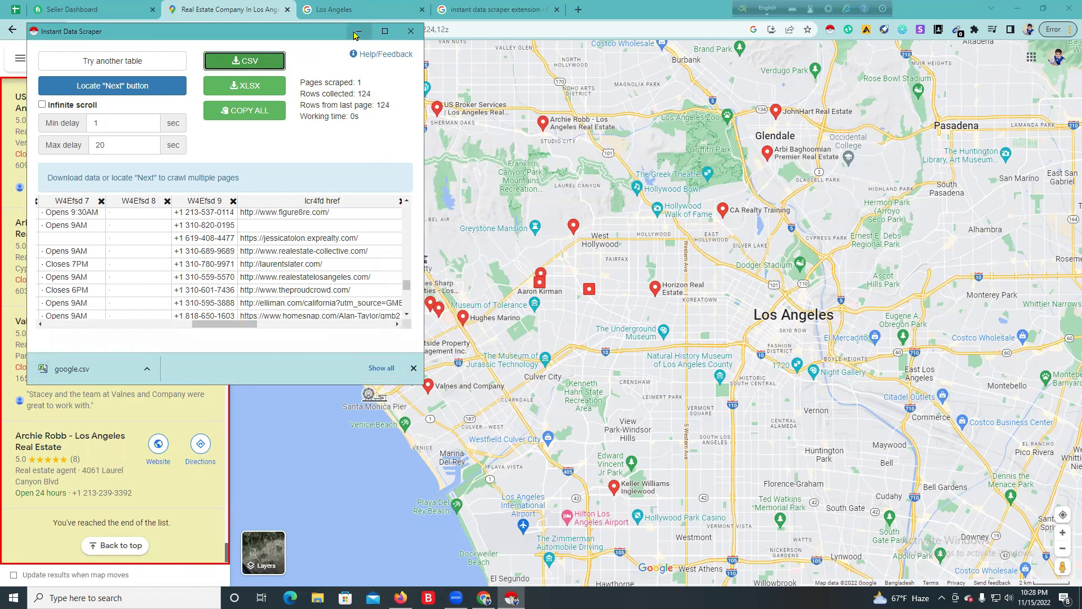
left_click(358, 32)
Step: Select San Francisco in the Google list of California cities and copy the city name from the search query
scroll(125, 204, "up", 20)
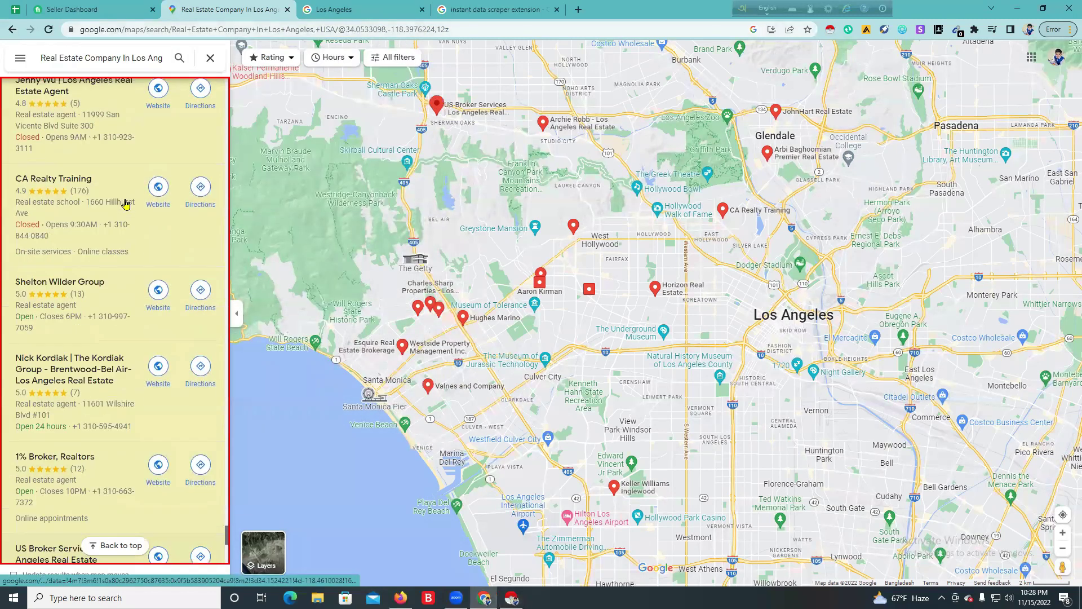
scroll(103, 136, "up", 20)
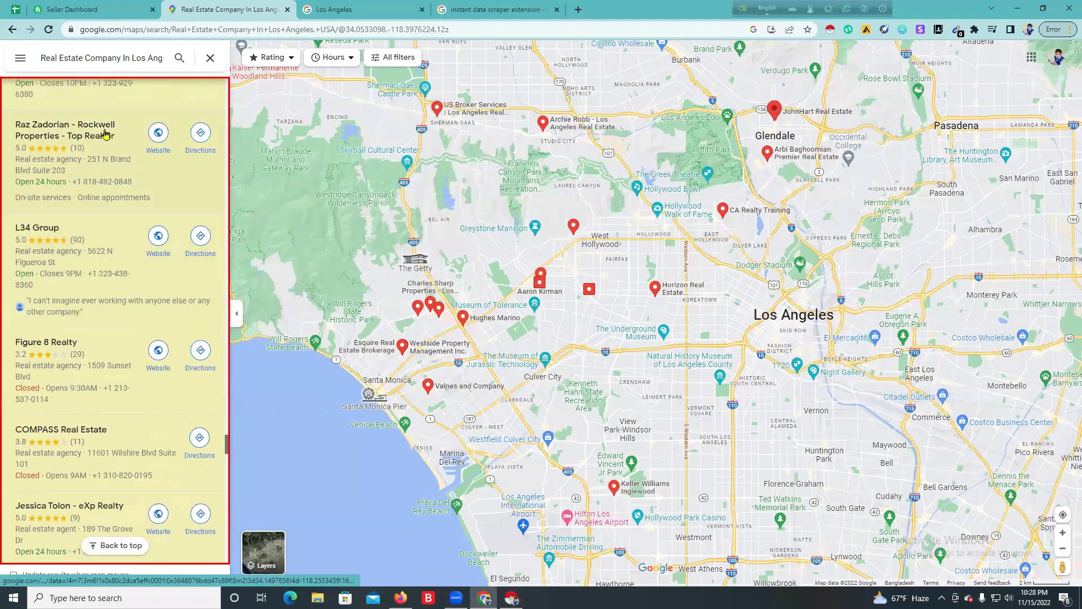
left_click_drag(225, 393, 253, 60)
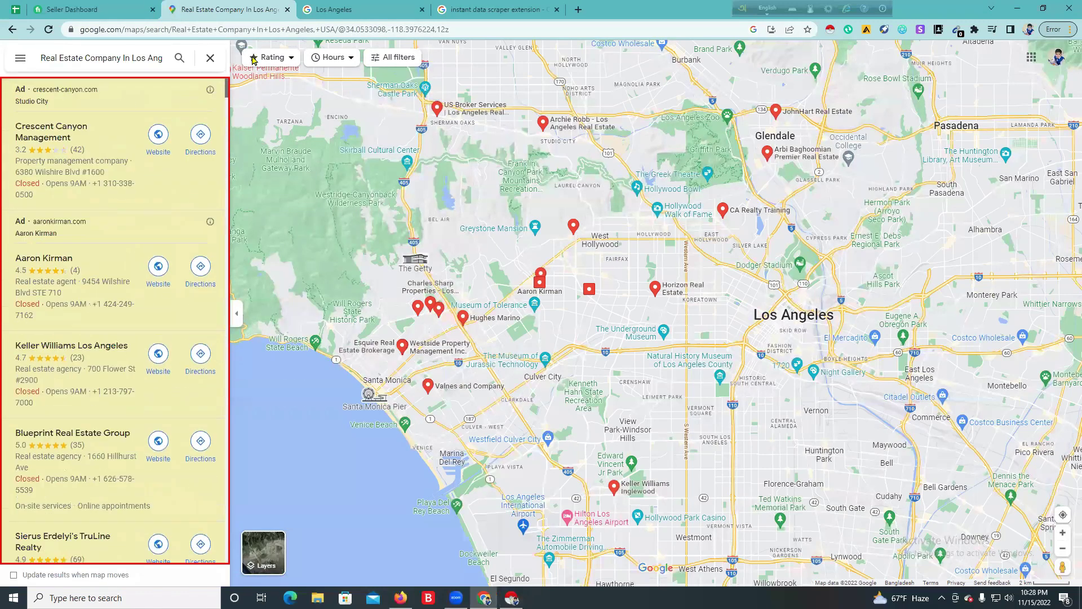
left_click(131, 54)
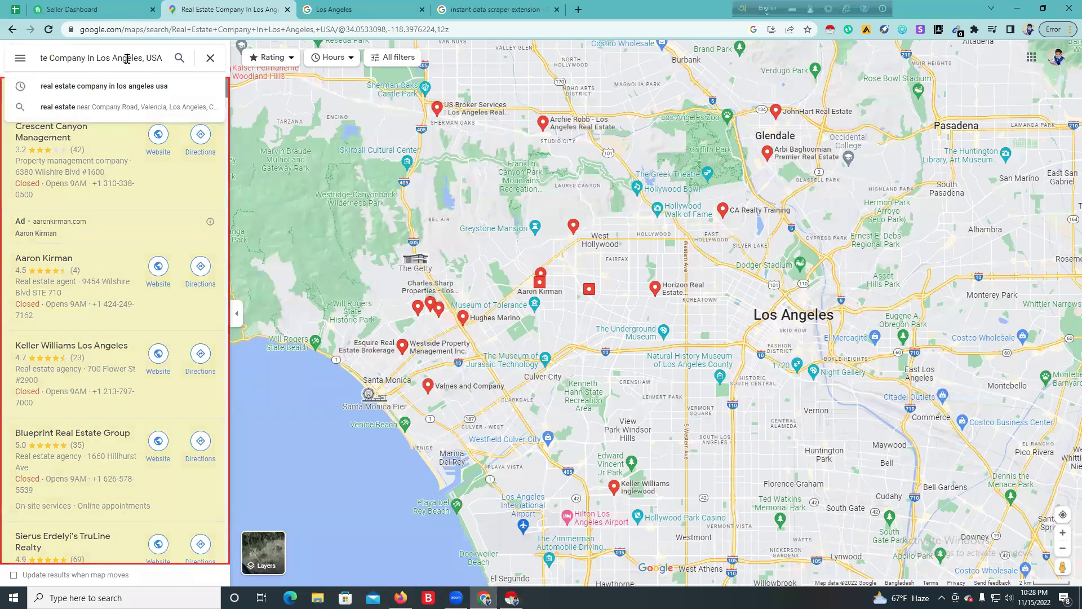
left_click(374, 9)
left_click(579, 82)
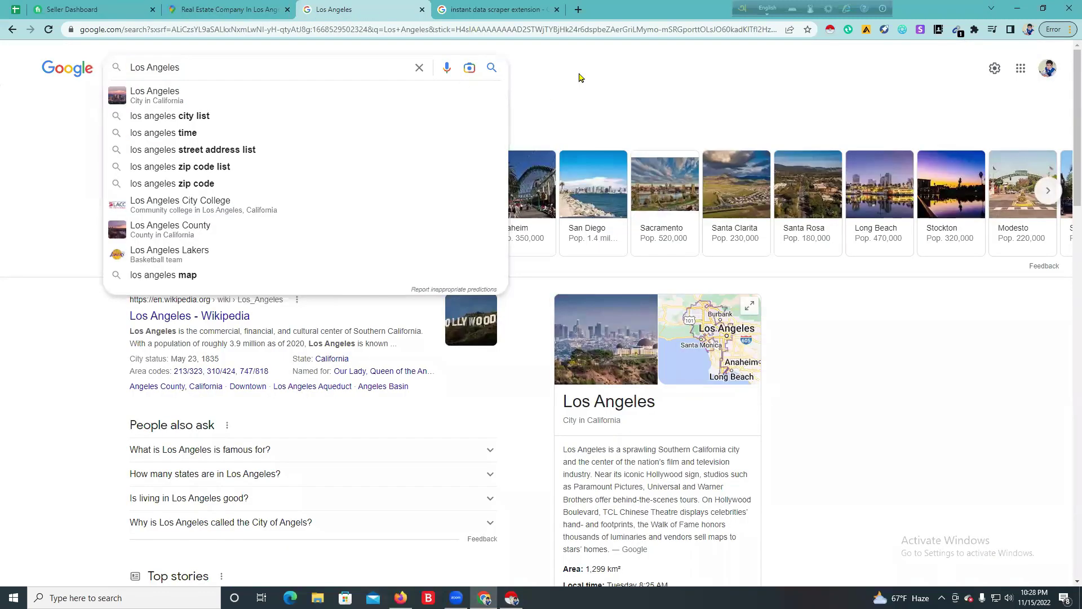
left_click(373, 235)
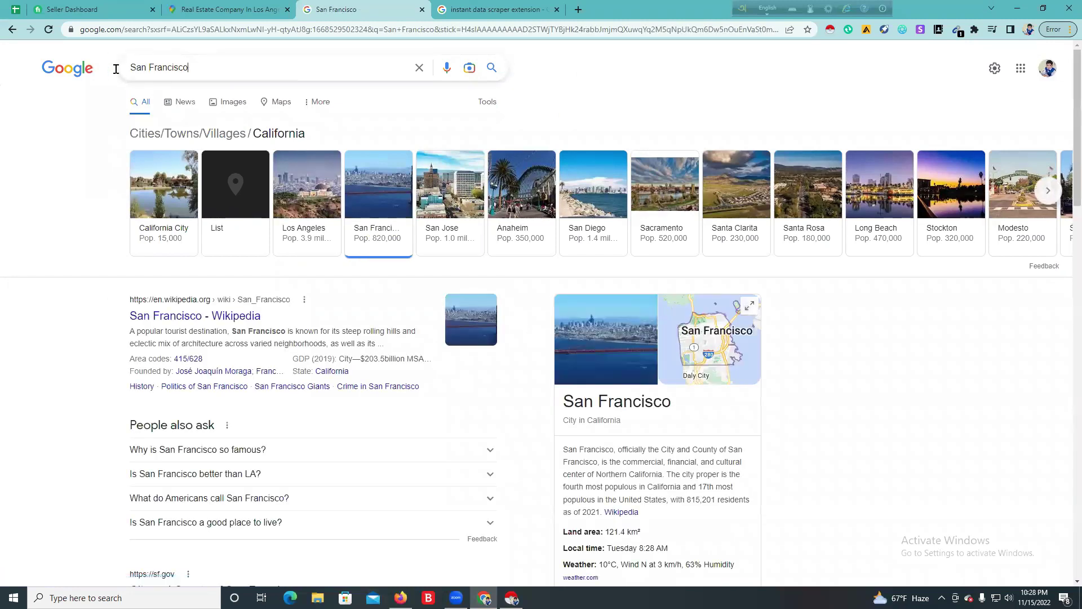
key("ctrl+a")
right_click(153, 63)
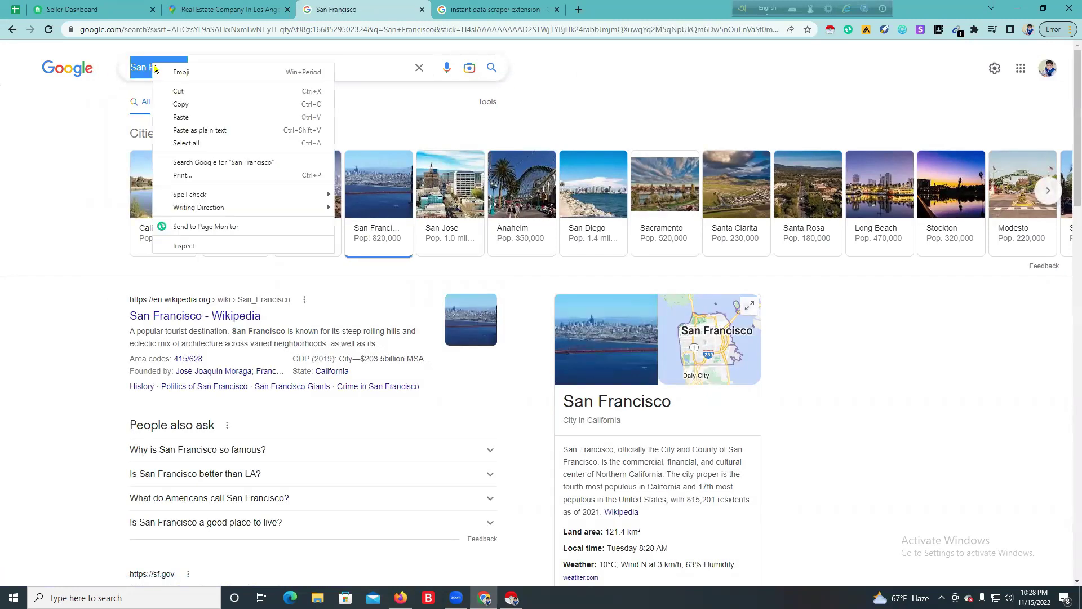
left_click(193, 107)
Step: Replace Los Angeles with San Francisco in the Maps real estate company query and run the search
left_click(225, 9)
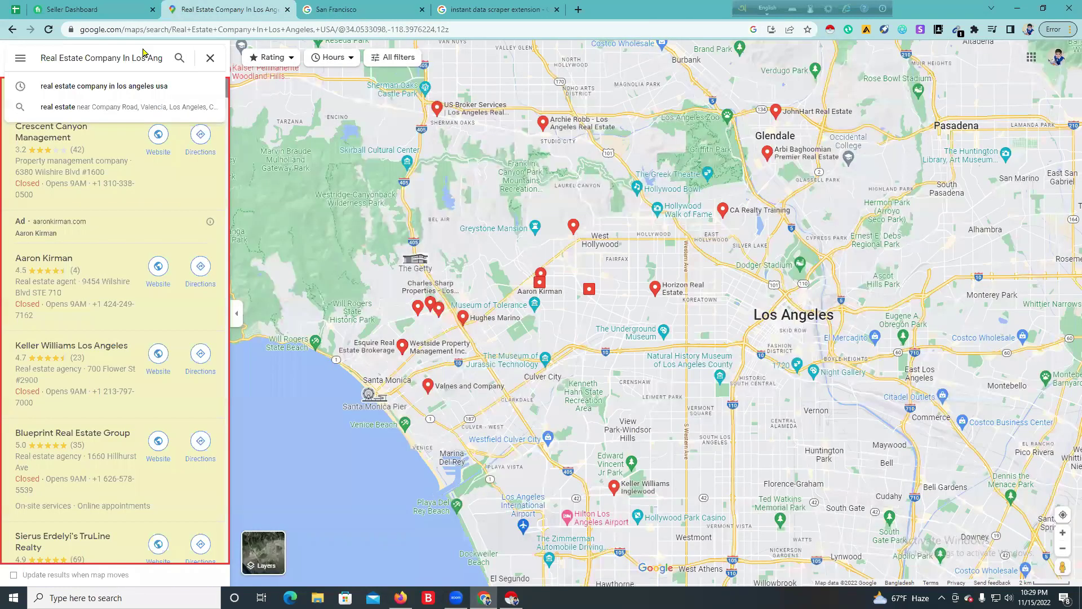
mouse_move(129, 58)
left_mouse_down()
mouse_move(165, 61)
mouse_move(133, 59)
left_mouse_up()
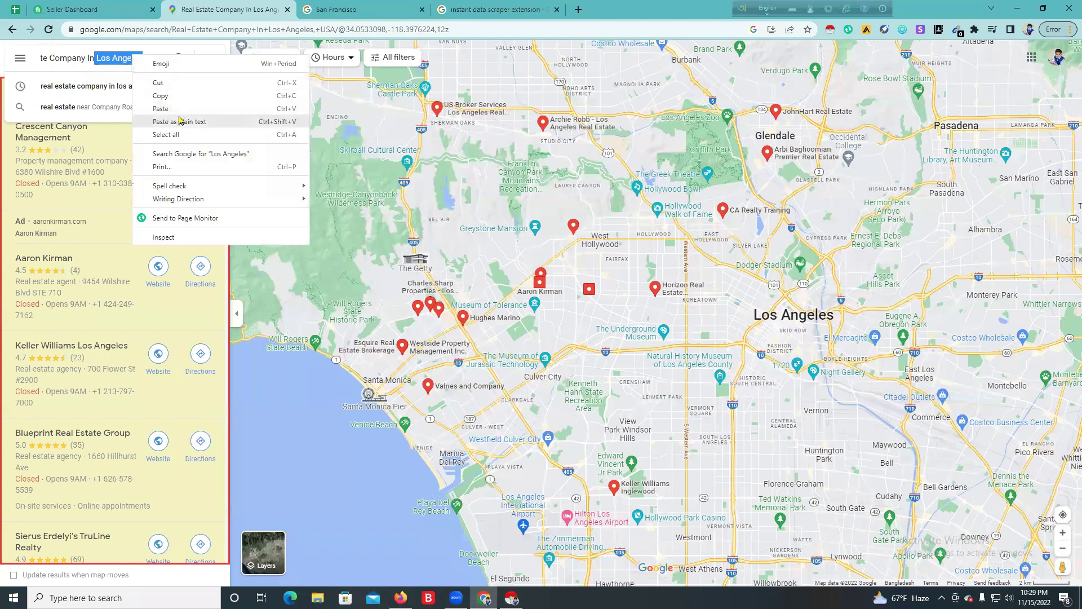
left_click(180, 119)
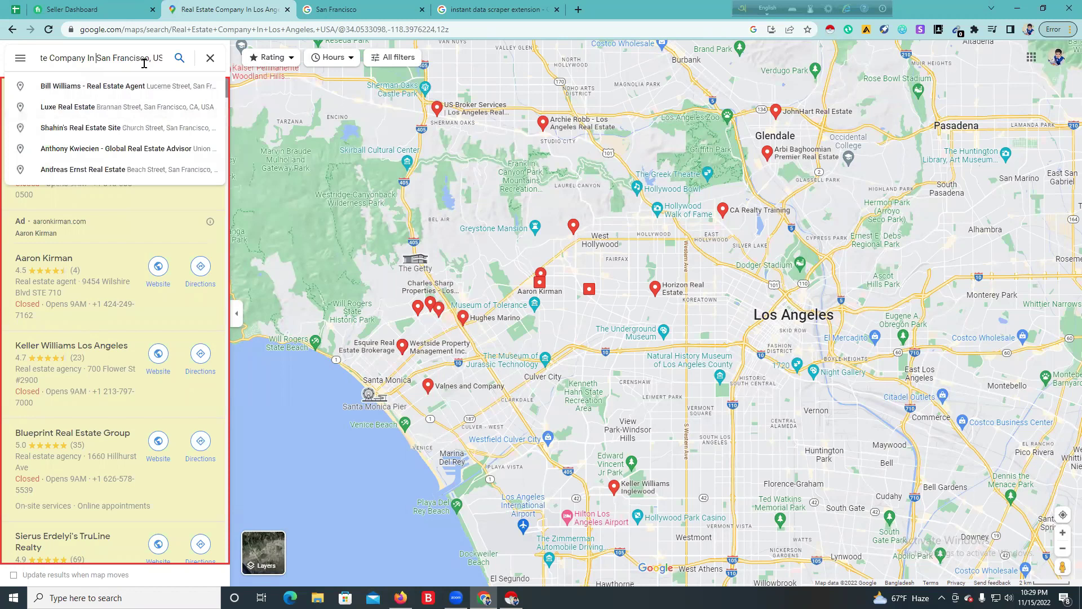
left_click(179, 58)
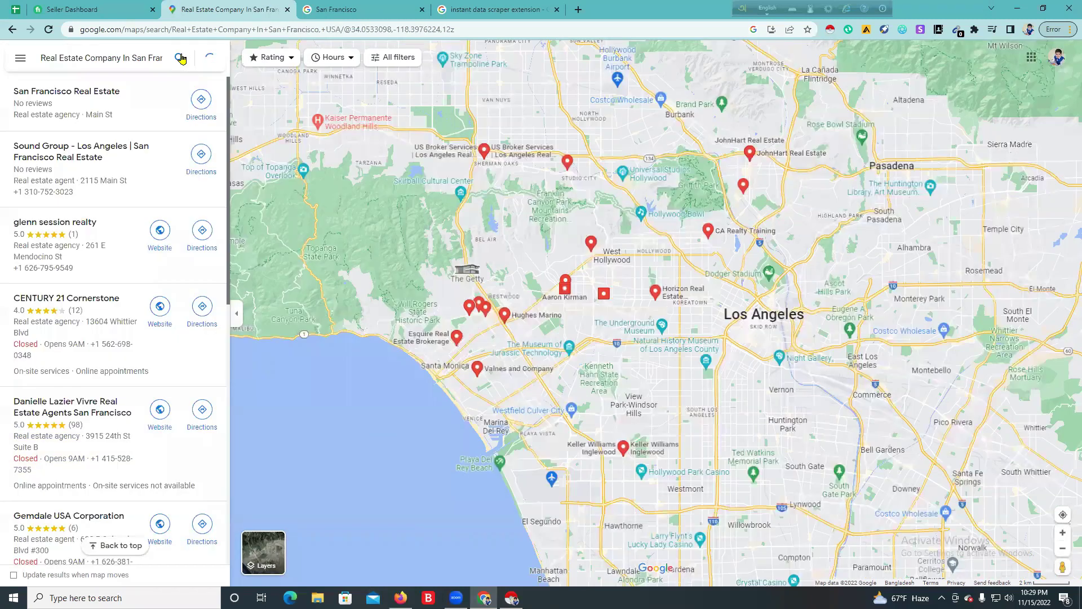
Step: Load all the San Francisco real estate companies in the Maps results until the end of the list is reached
scroll(161, 190, "down", 15)
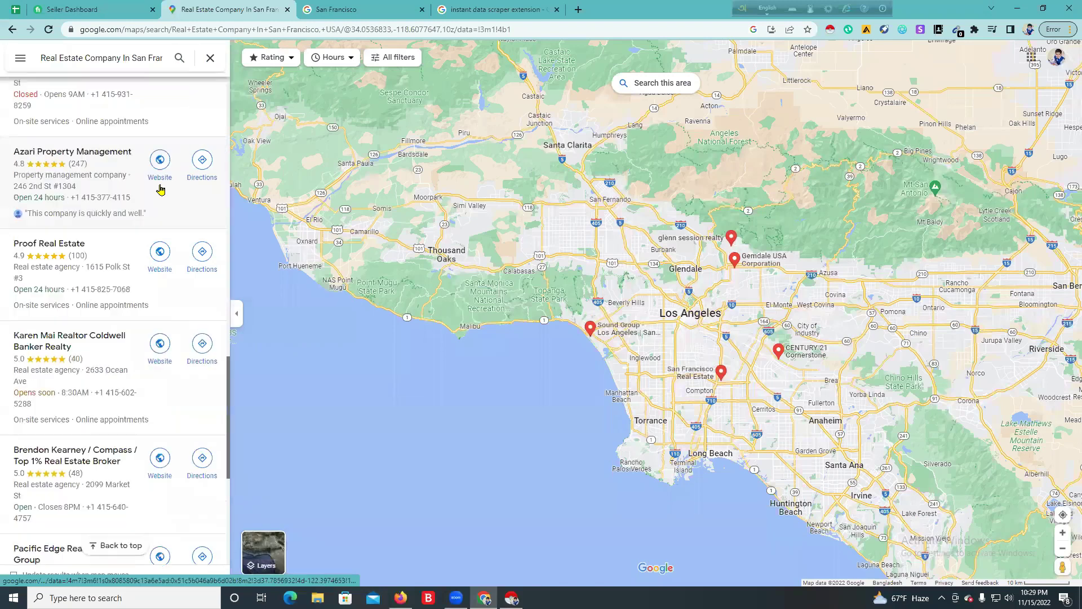
scroll(161, 191, "down", 20)
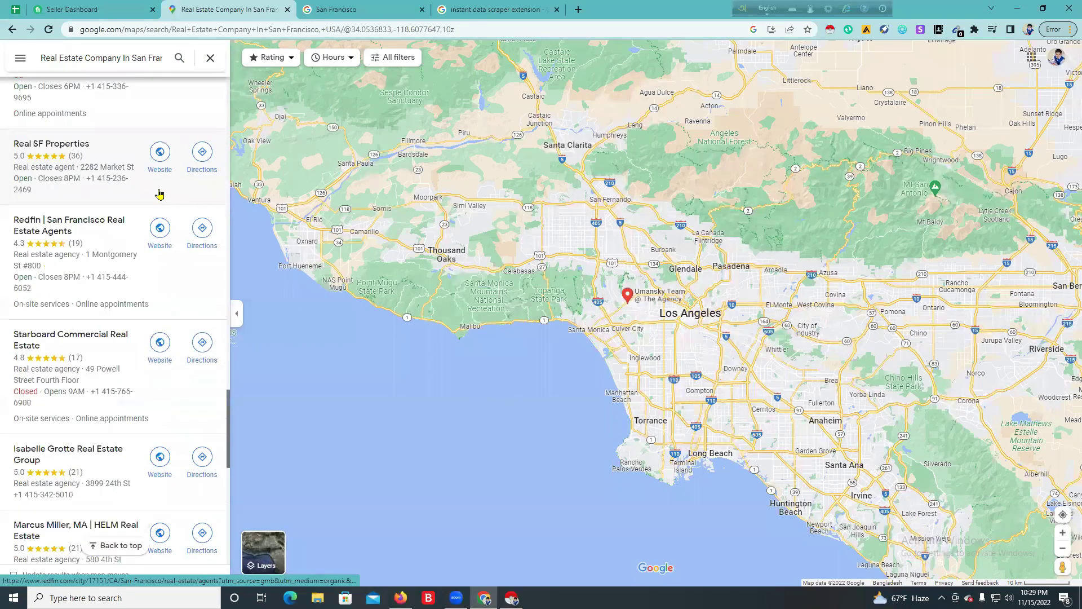
scroll(159, 194, "down", 3)
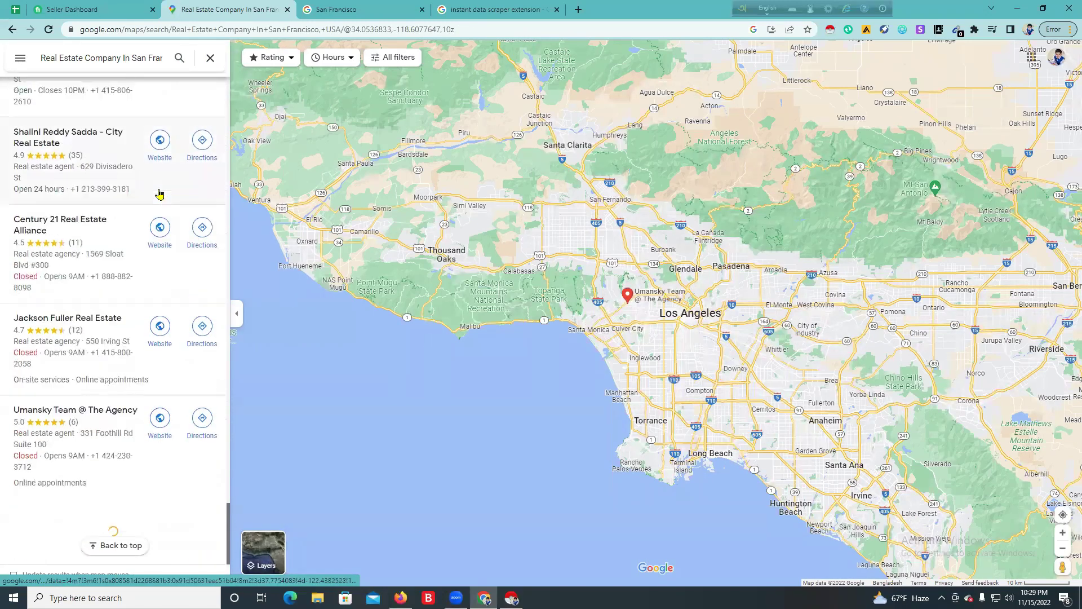
scroll(159, 195, "down", 20)
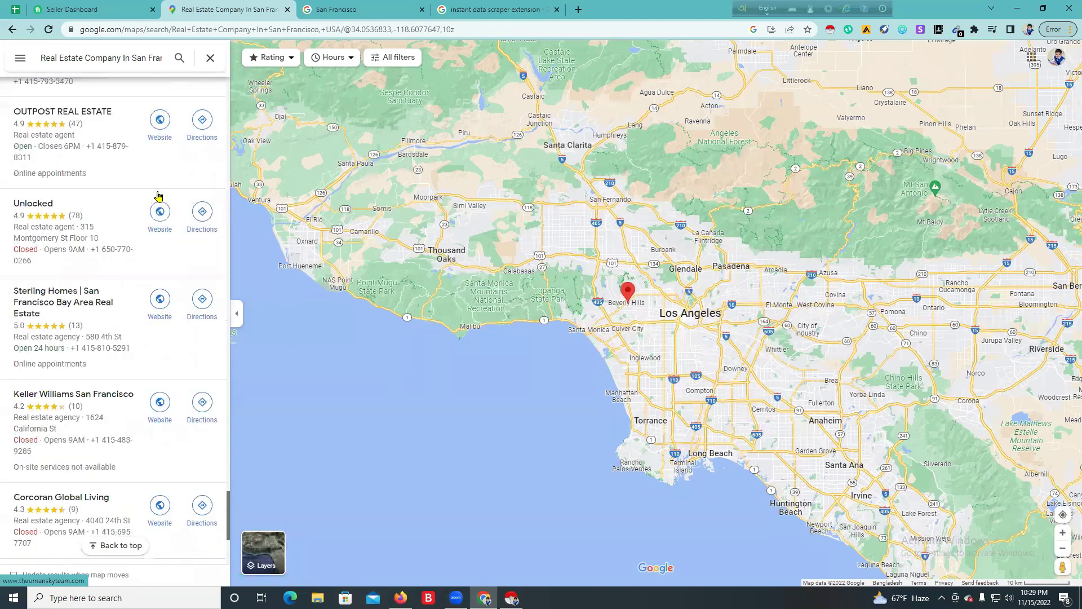
scroll(157, 196, "down", 10)
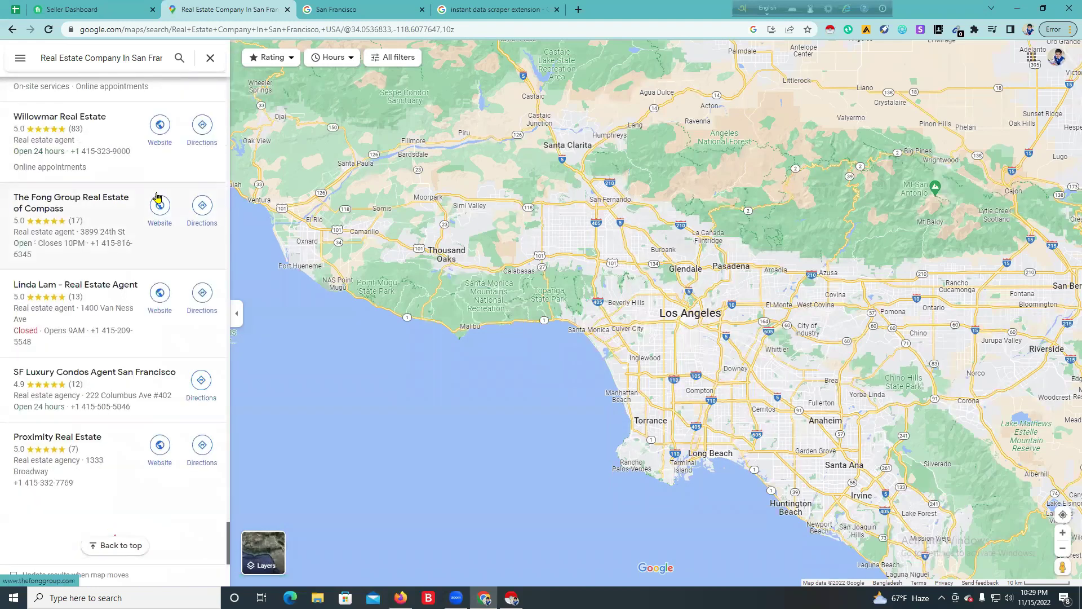
scroll(157, 196, "down", 10)
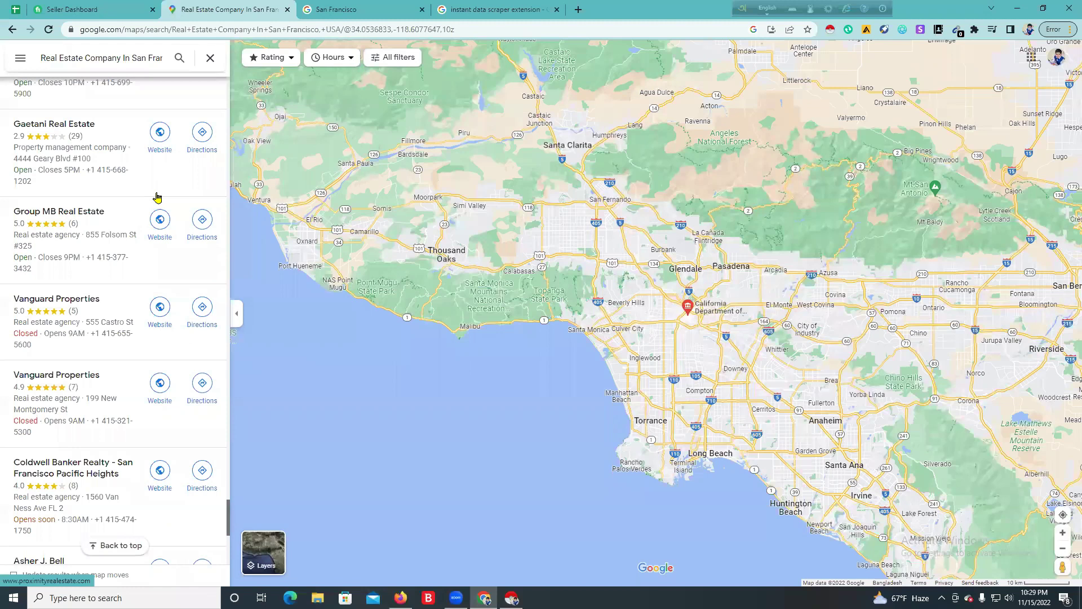
scroll(157, 196, "down", 10)
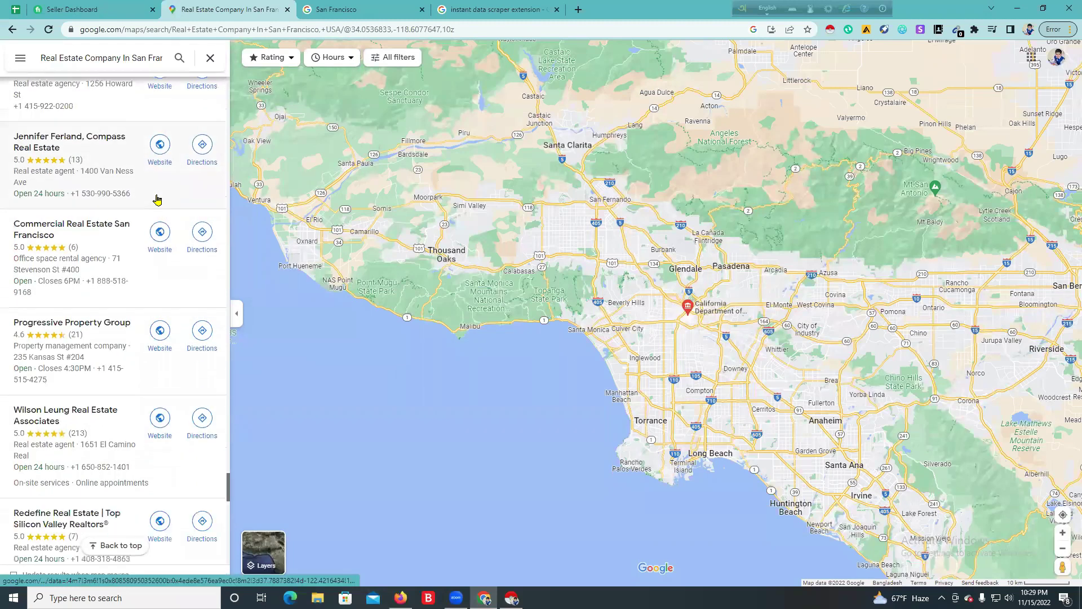
scroll(158, 197, "down", 2)
scroll(157, 199, "down", 12)
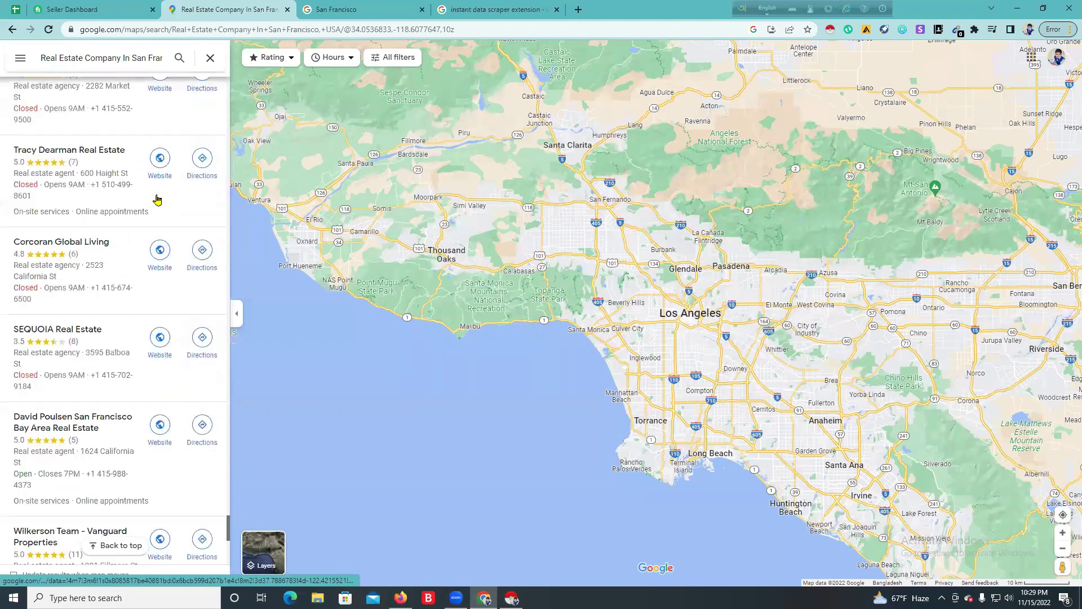
scroll(157, 199, "down", 20)
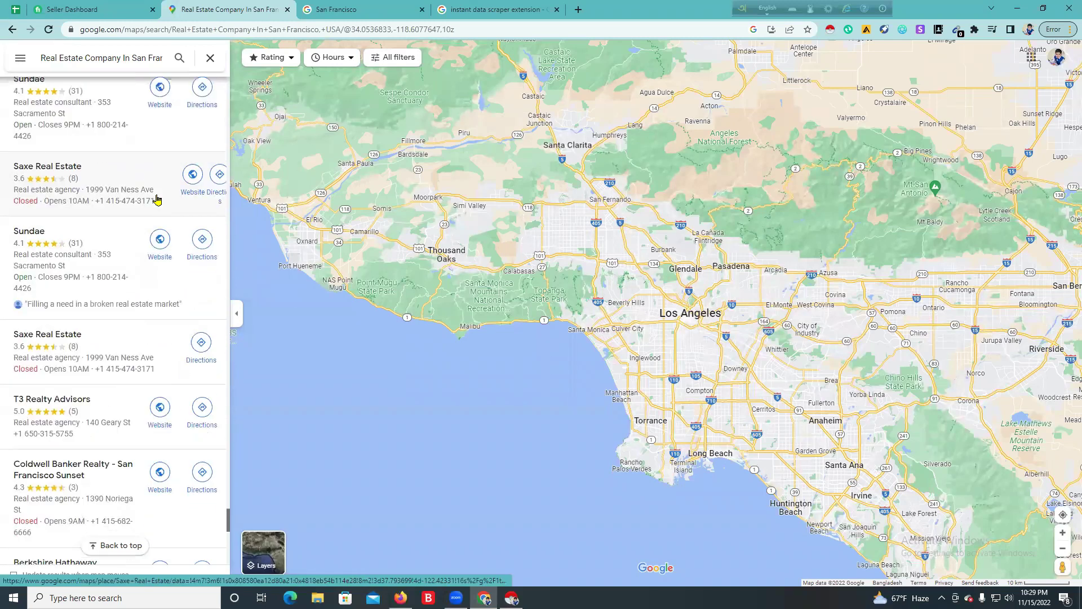
scroll(157, 200, "down", 10)
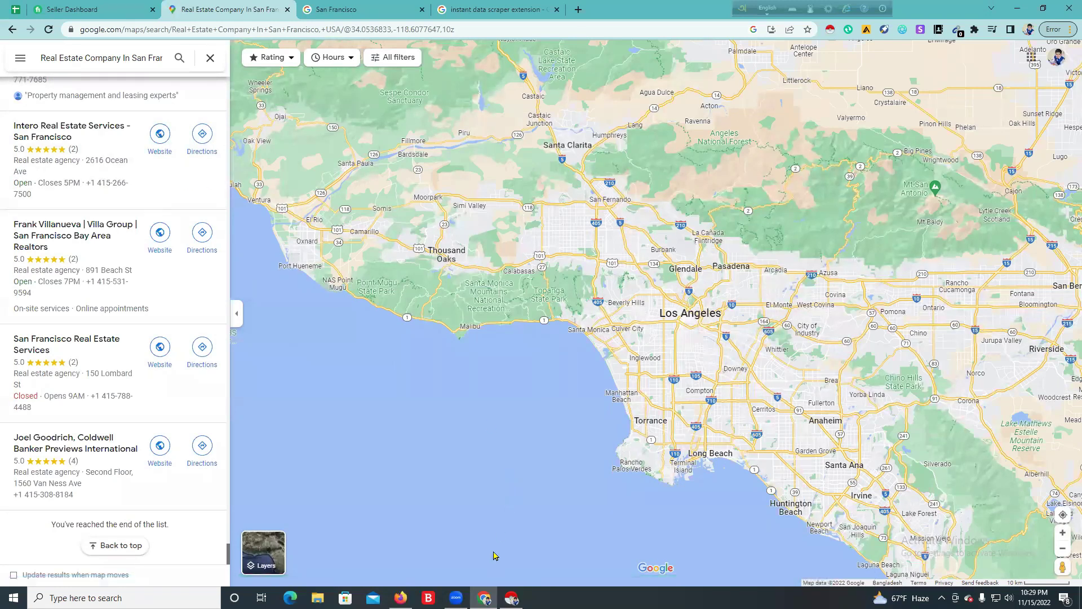
Step: Try crawling the San Francisco results from the already open scraper window with infinite scroll enabled, then close that window
left_click(511, 597)
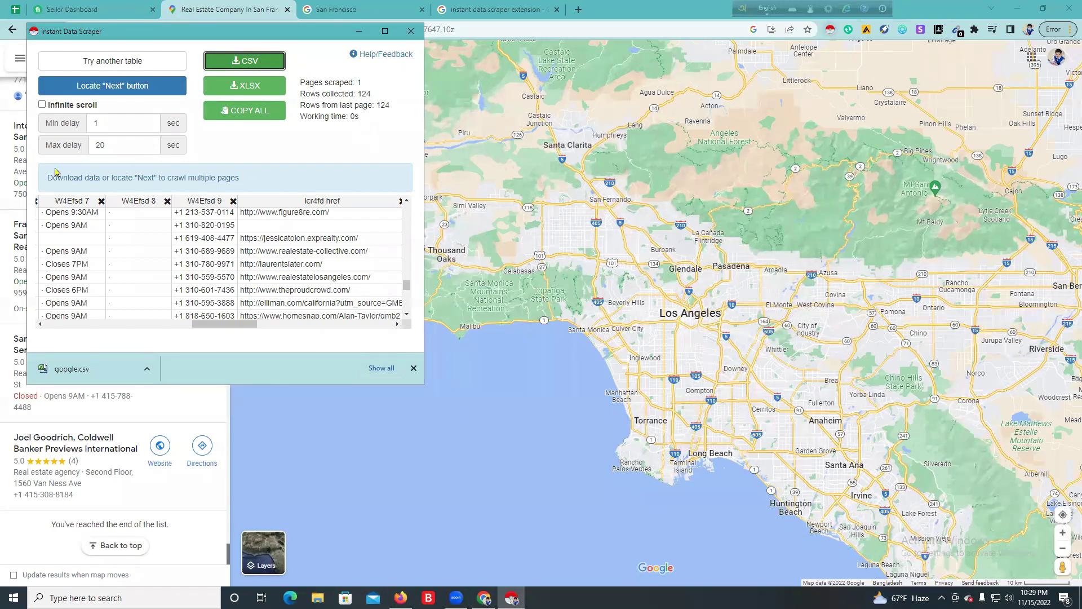
left_click(42, 105)
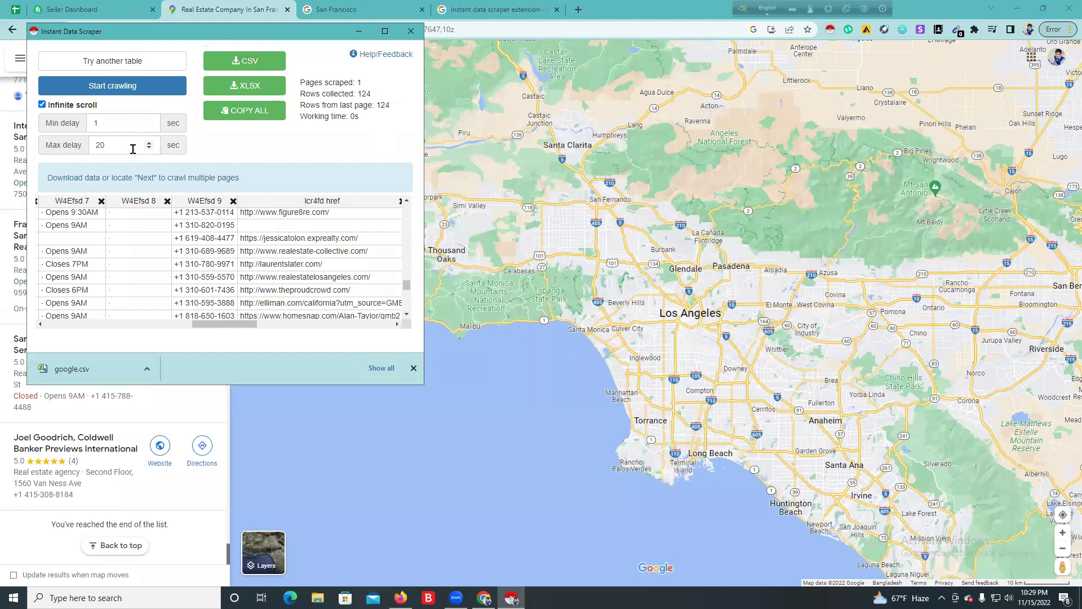
left_click(131, 88)
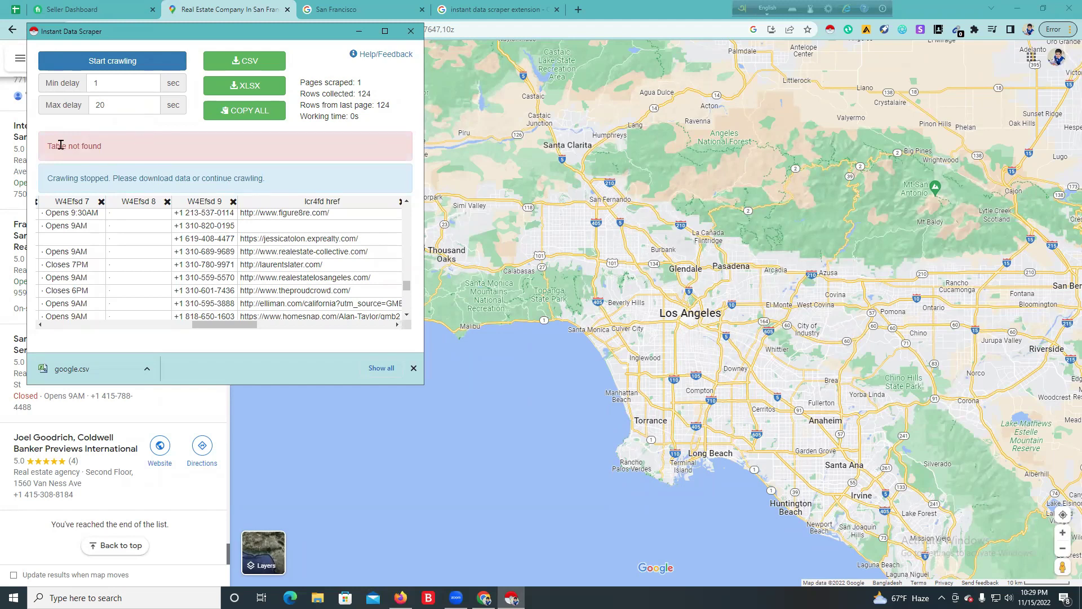
left_click(411, 38)
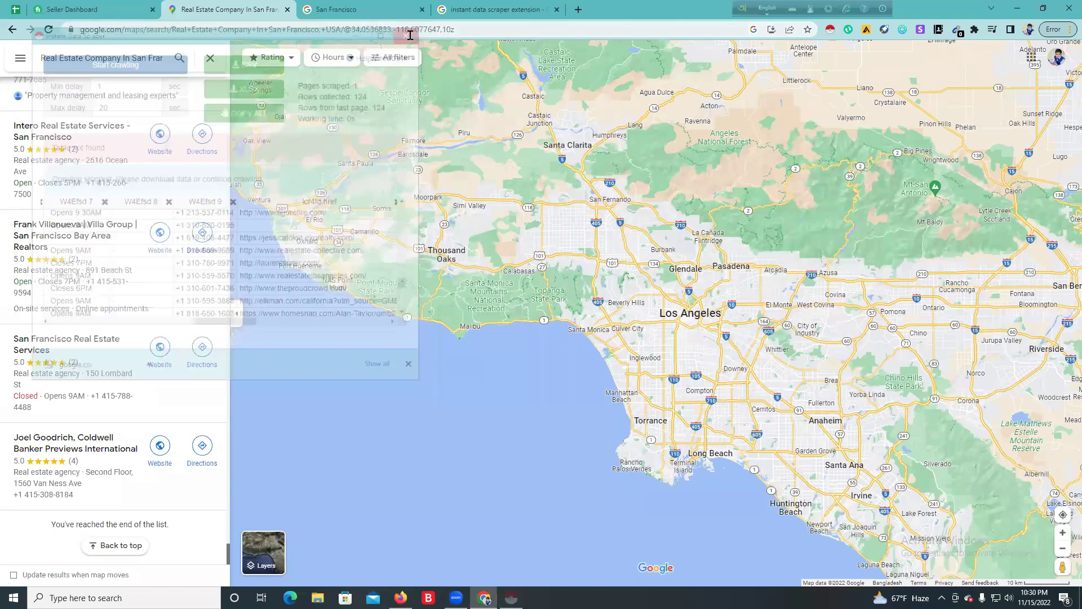
Step: Run Instant Data Scraper afresh on the San Francisco results and look through the scraped company rows
left_click(829, 31)
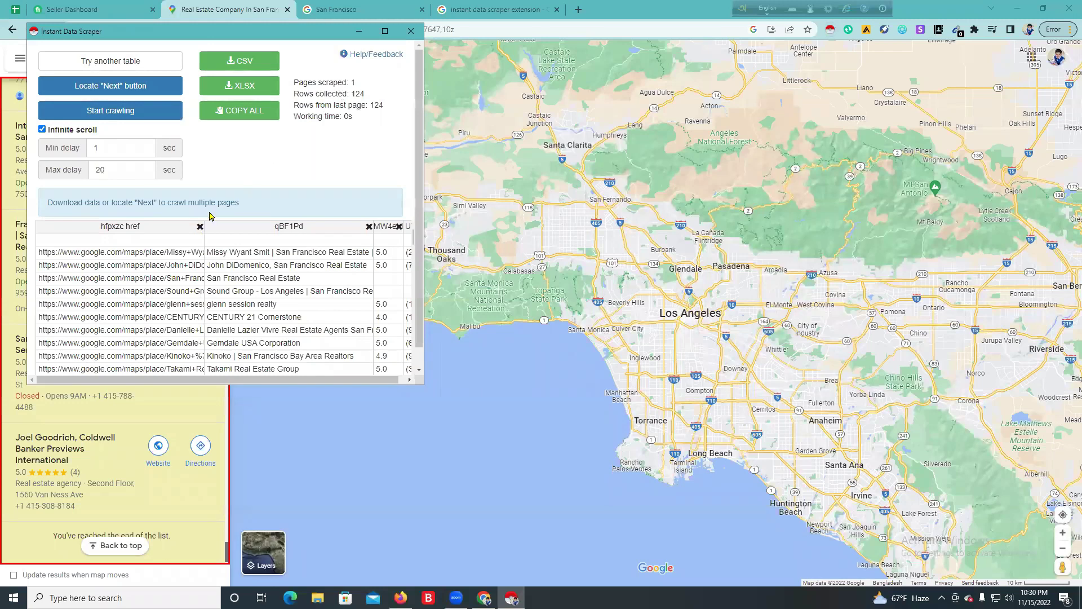
scroll(252, 250, "down", 10)
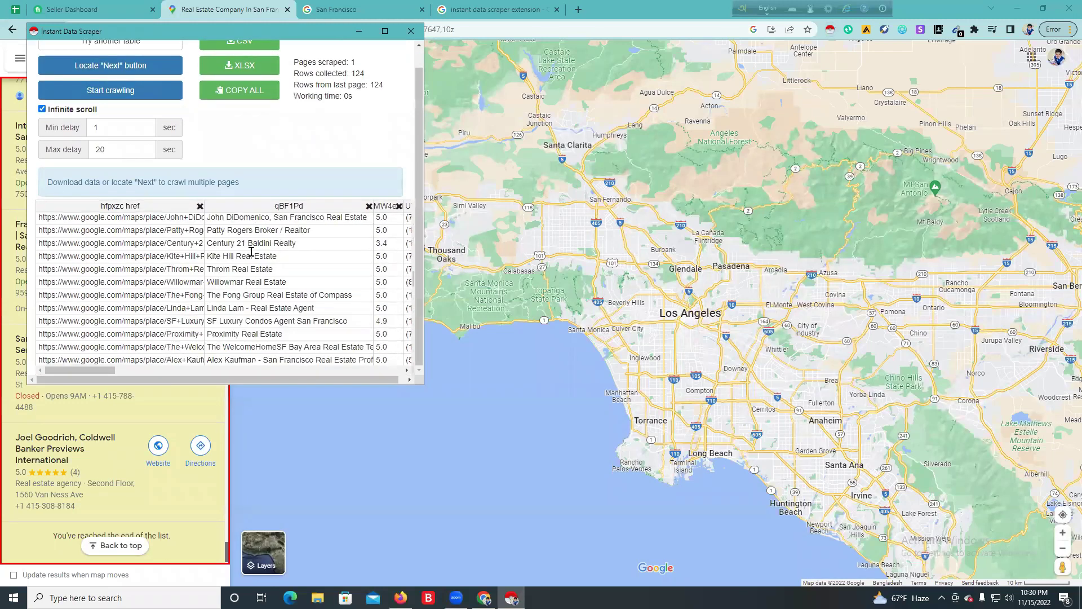
scroll(253, 250, "down", 5)
scroll(225, 256, "up", 15)
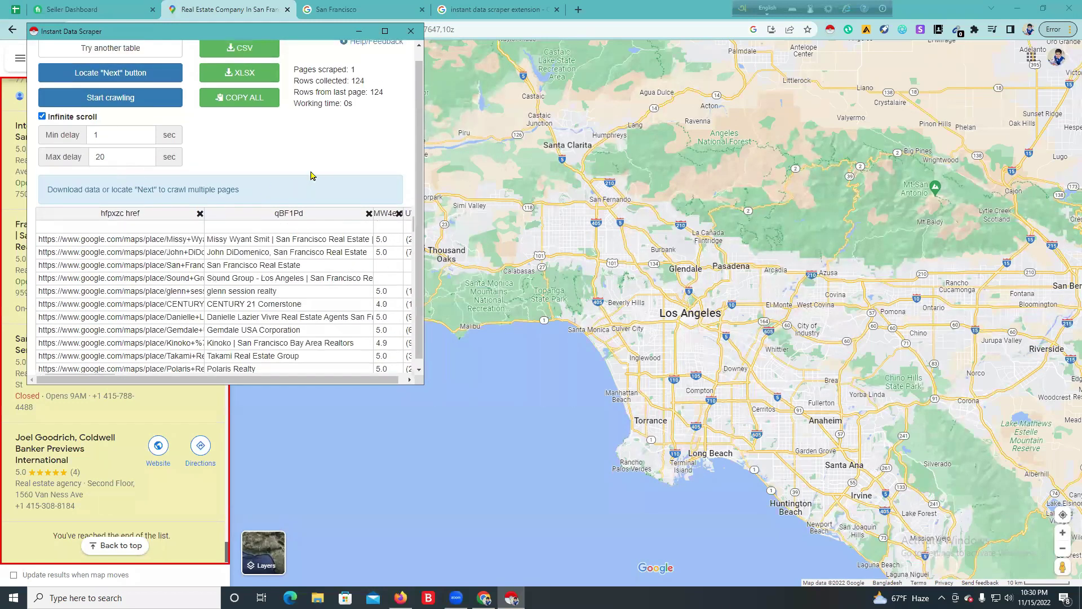
Step: Download the San Francisco company table as a CSV file and minimize the scraper window
scroll(313, 175, "up", 1)
left_click(239, 60)
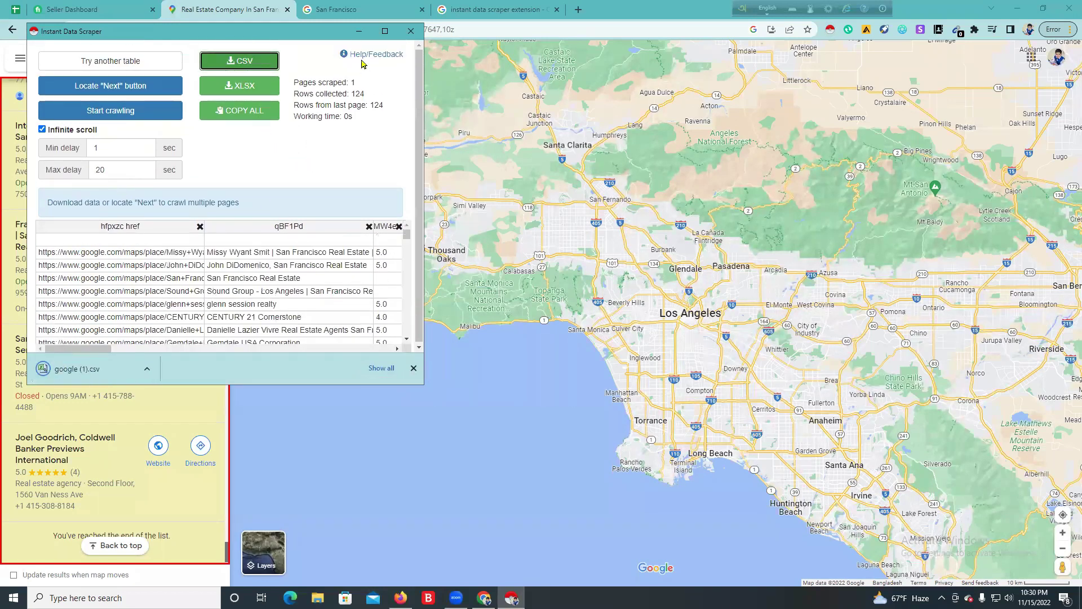
left_click(356, 31)
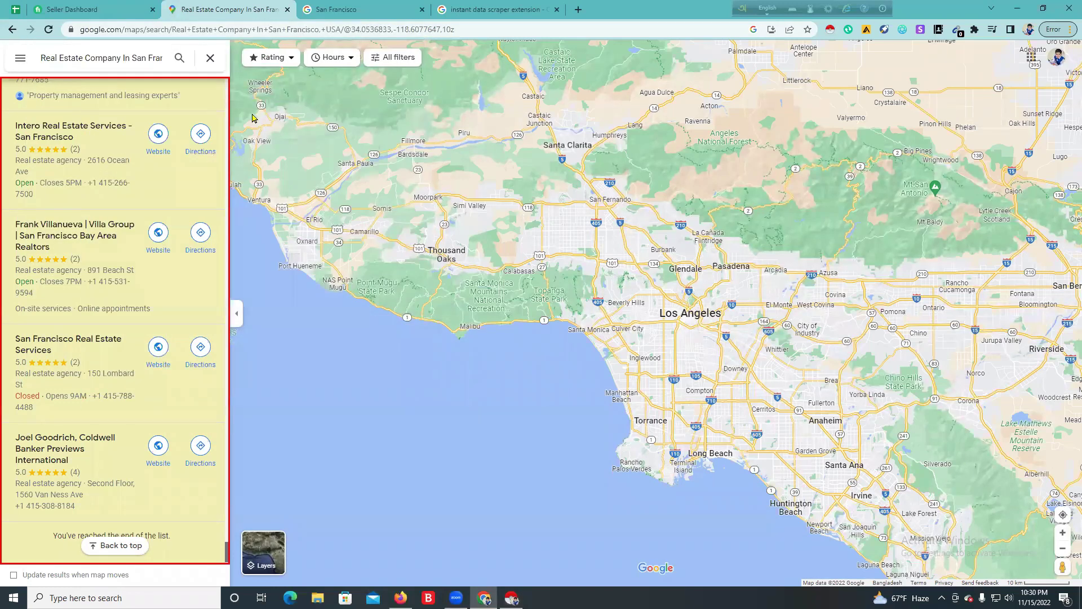
Step: Select San Jose in the Google list of California cities, copy only the city name, and return to the Maps results
left_click(399, 10)
left_click(444, 224)
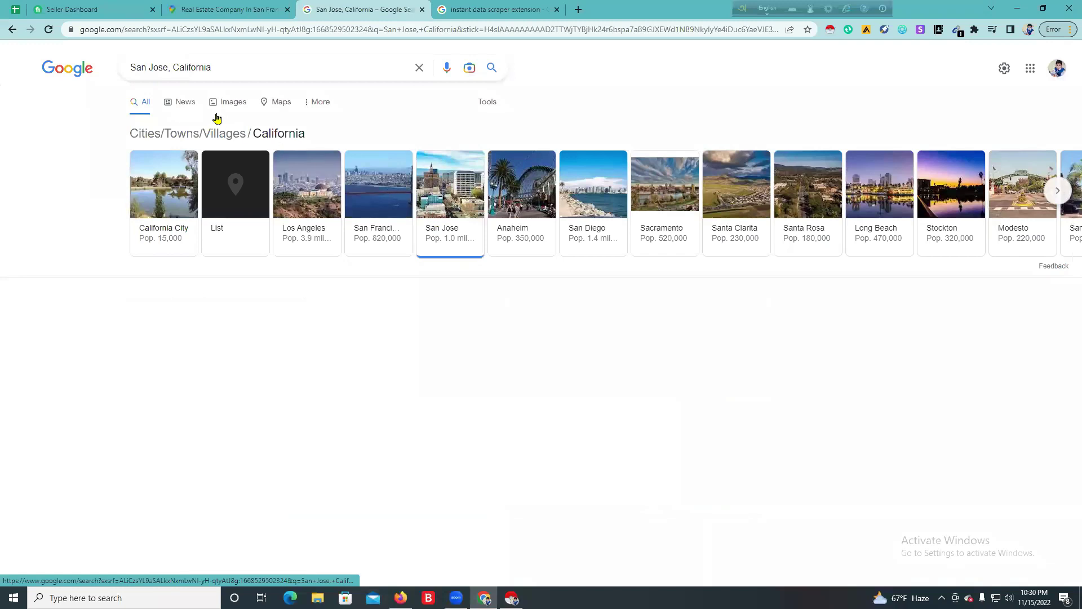
left_click_drag(165, 65, 114, 68)
key("ctrl+c")
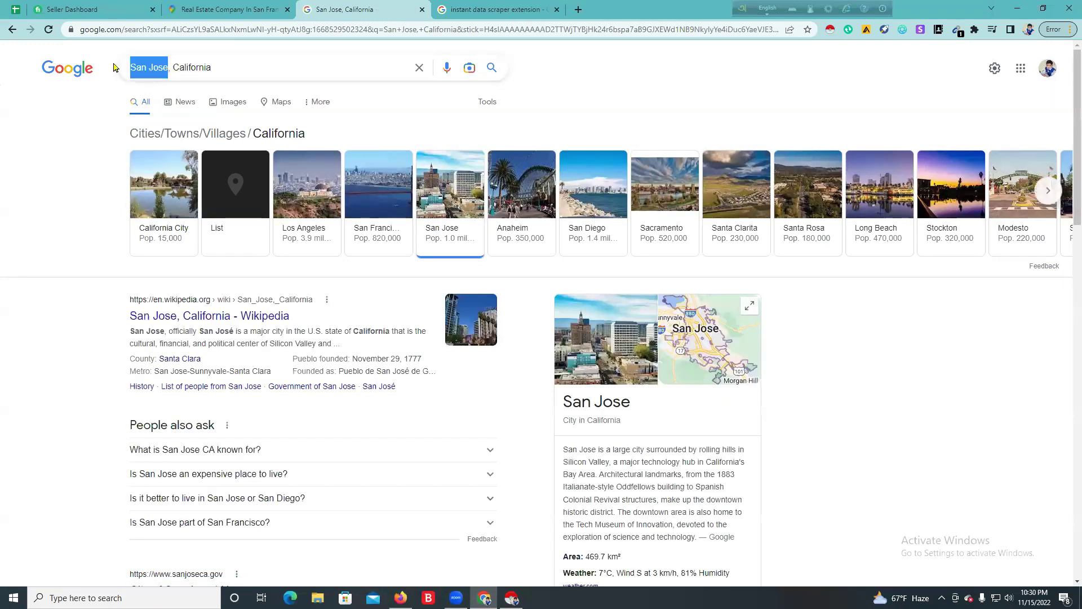
left_click(208, 10)
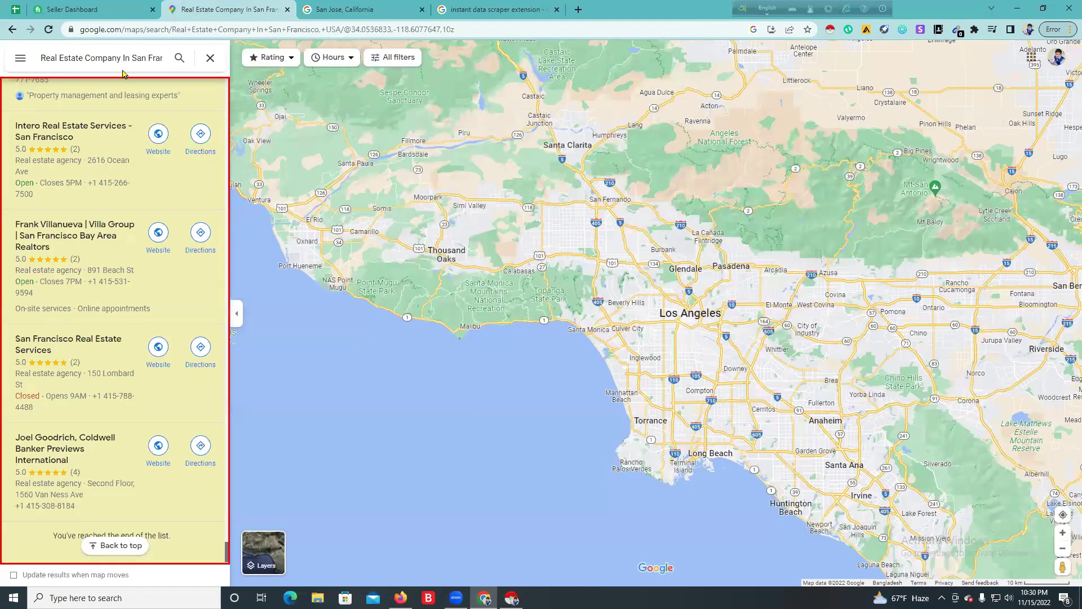
Step: Replace San Francisco with the copied San Jose in the Maps query and search for real estate companies there
left_click_drag(135, 57, 139, 58)
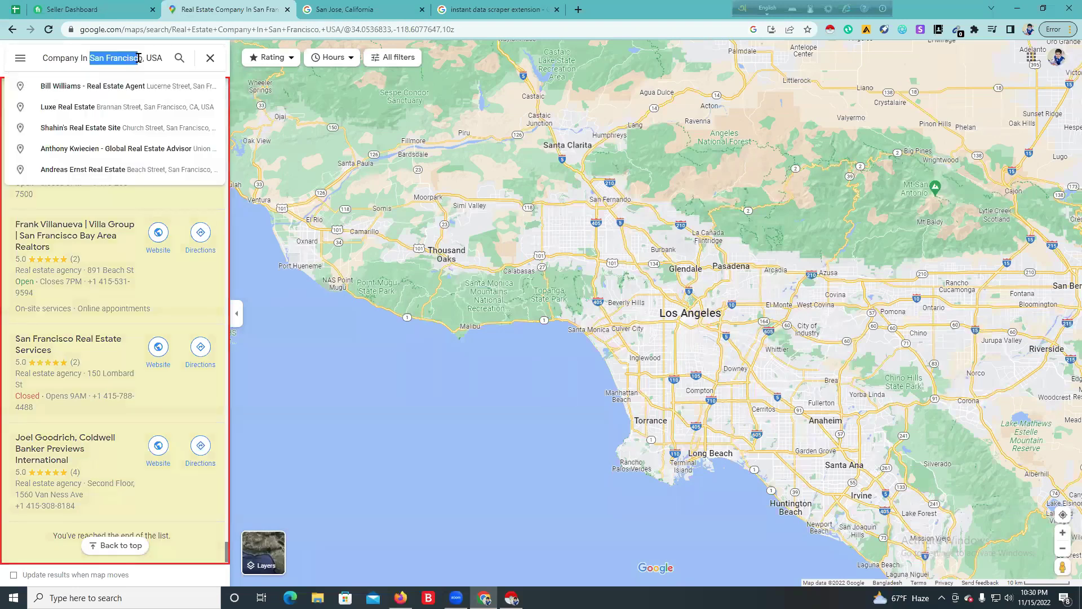
key("ctrl+v")
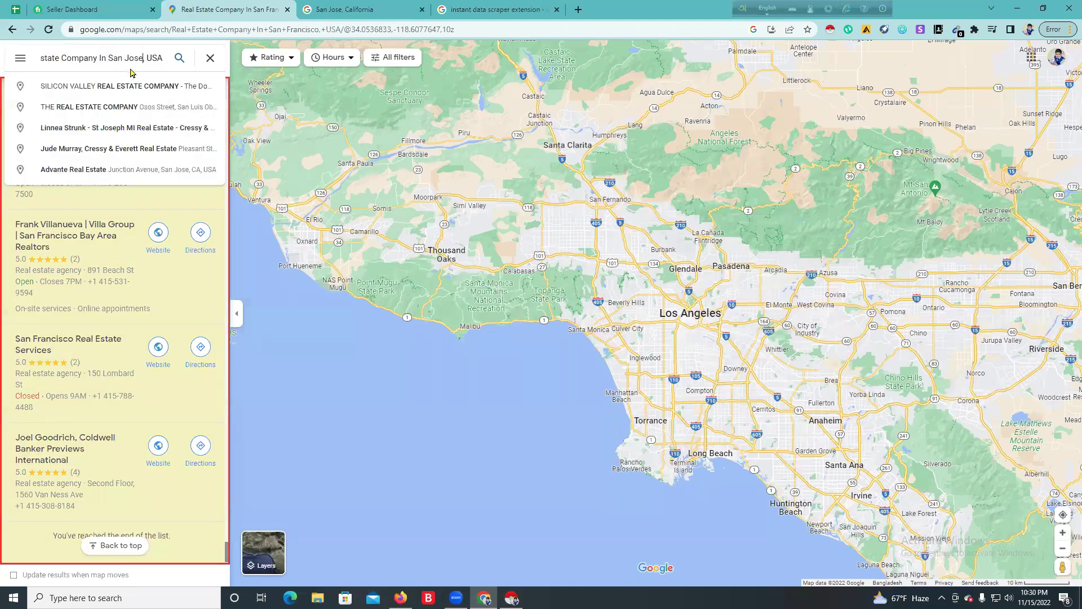
left_click(180, 58)
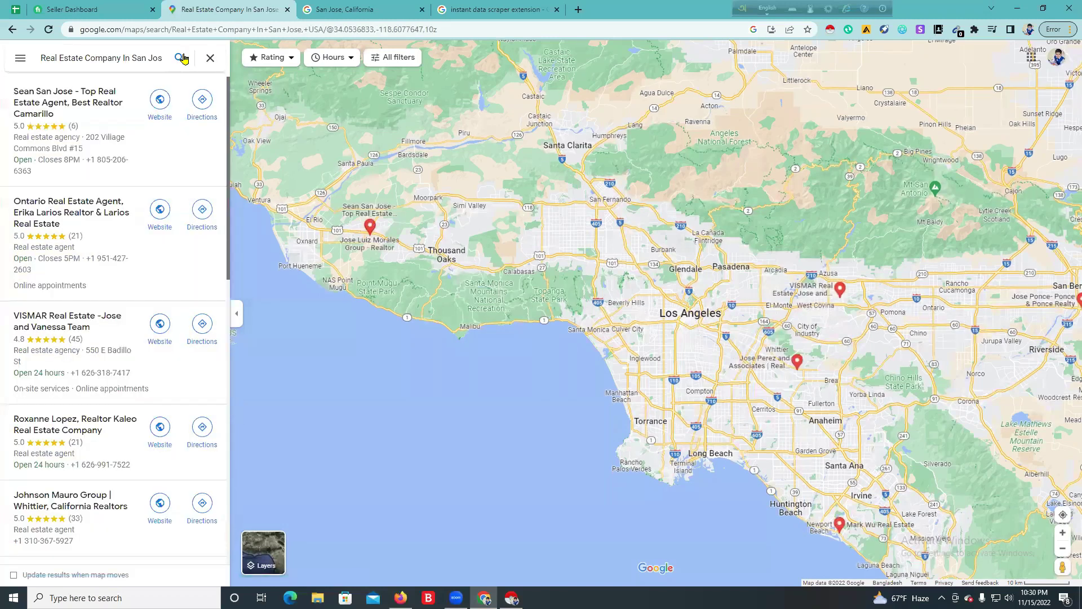
Step: Load the complete list of San Jose real estate results down to its end
scroll(173, 155, "down", 20)
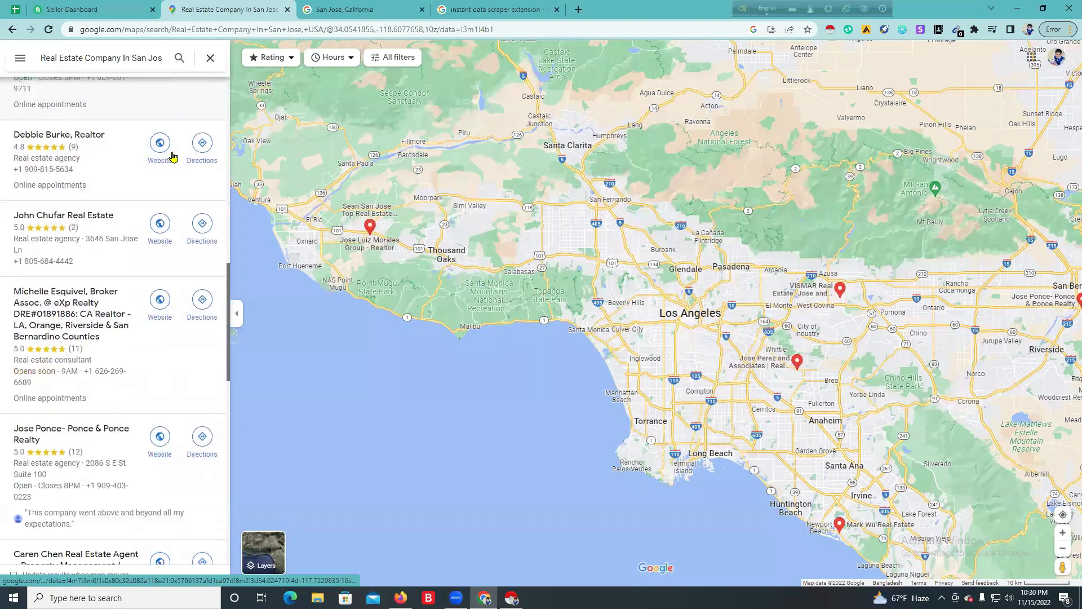
scroll(172, 157, "down", 15)
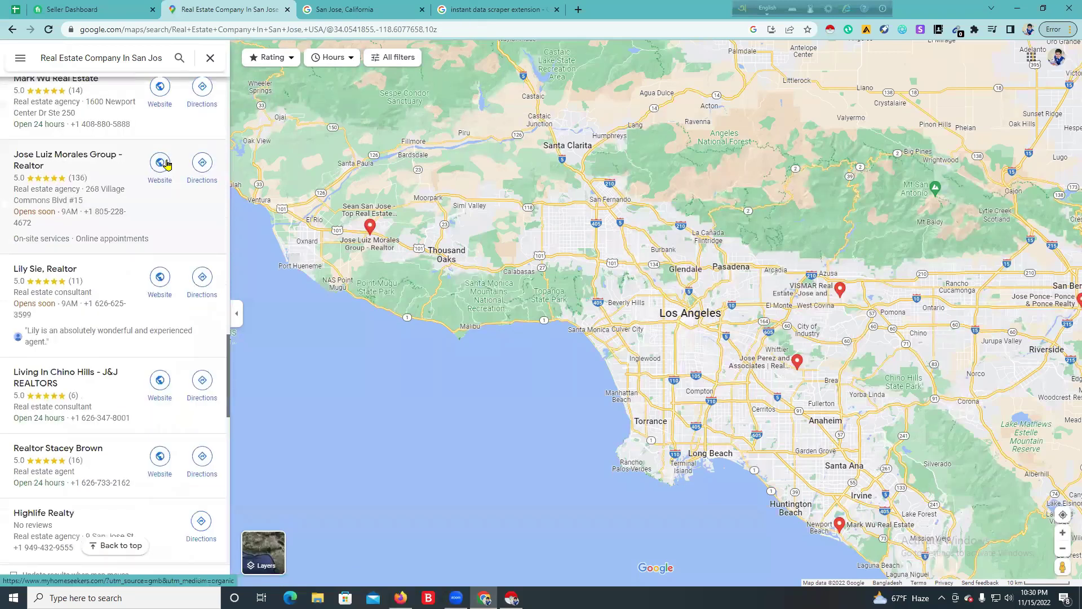
scroll(166, 167, "down", 15)
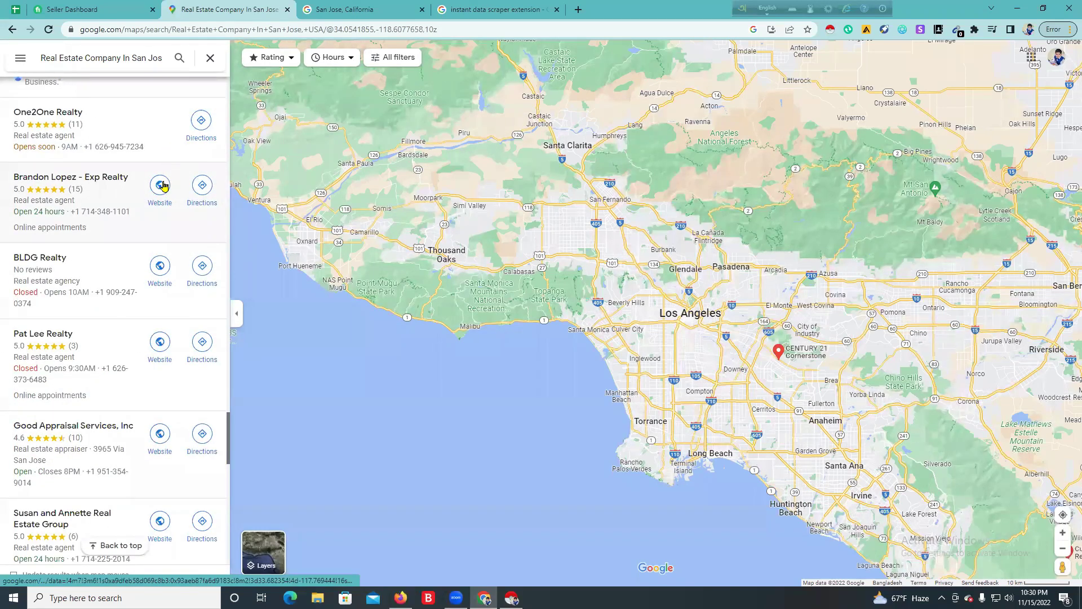
scroll(145, 237, "down", 10)
scroll(144, 239, "down", 10)
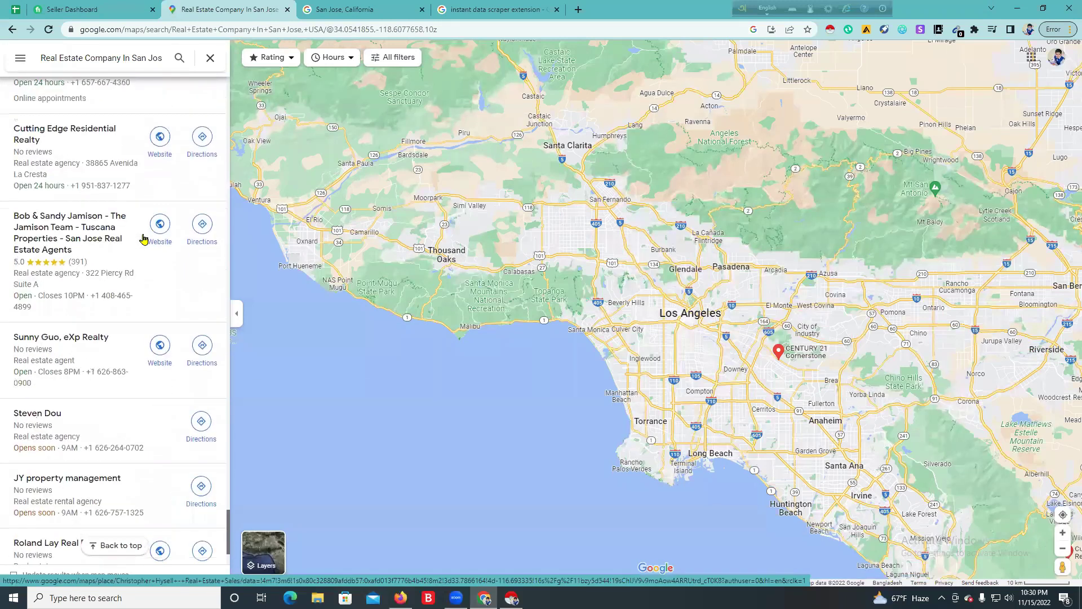
scroll(144, 239, "down", 15)
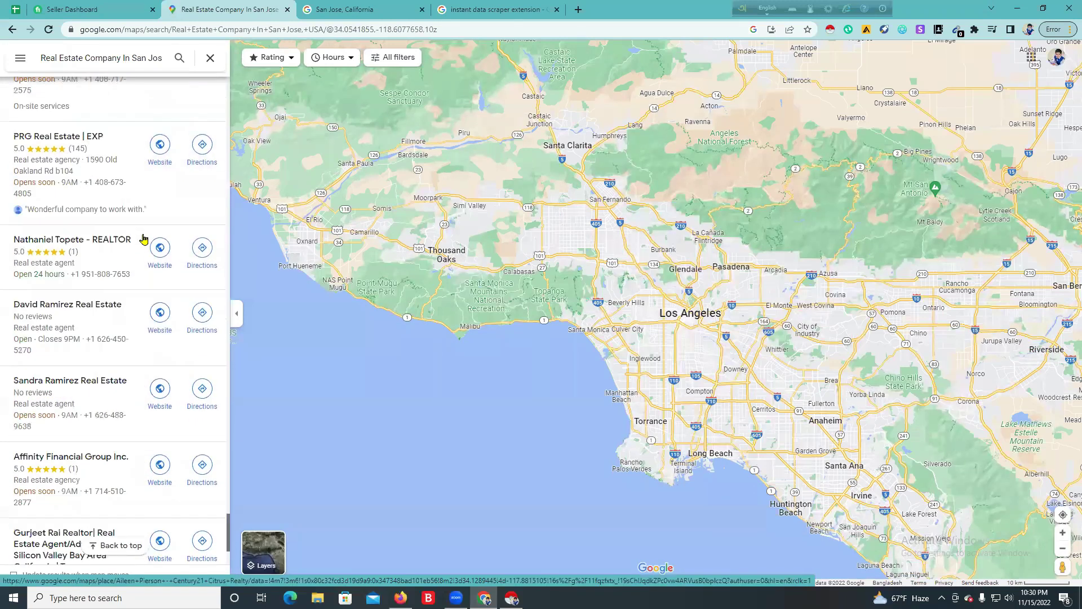
scroll(143, 239, "down", 10)
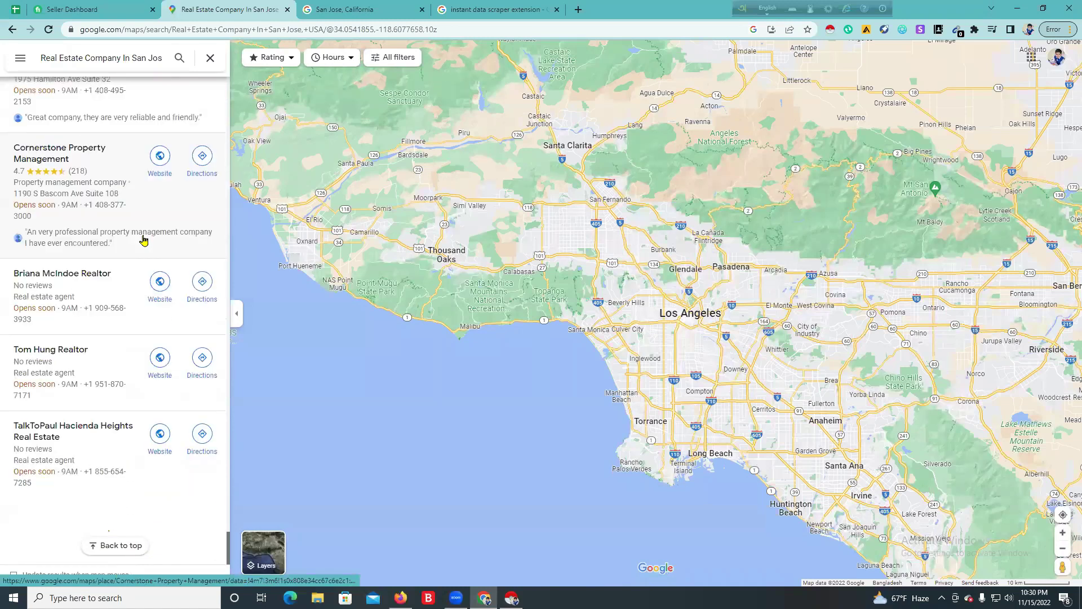
scroll(144, 241, "down", 15)
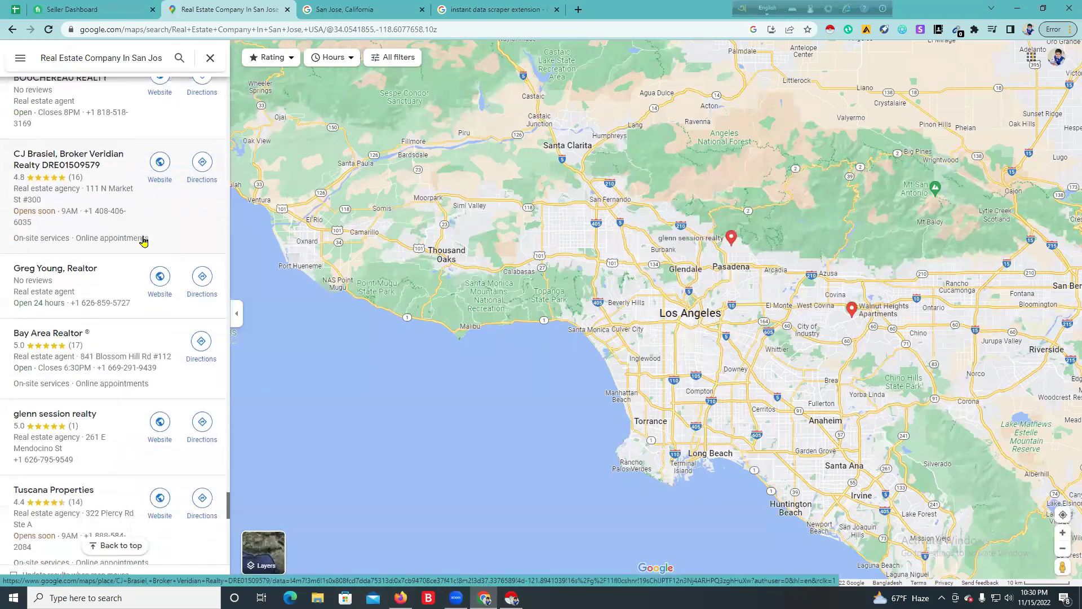
scroll(143, 241, "down", 10)
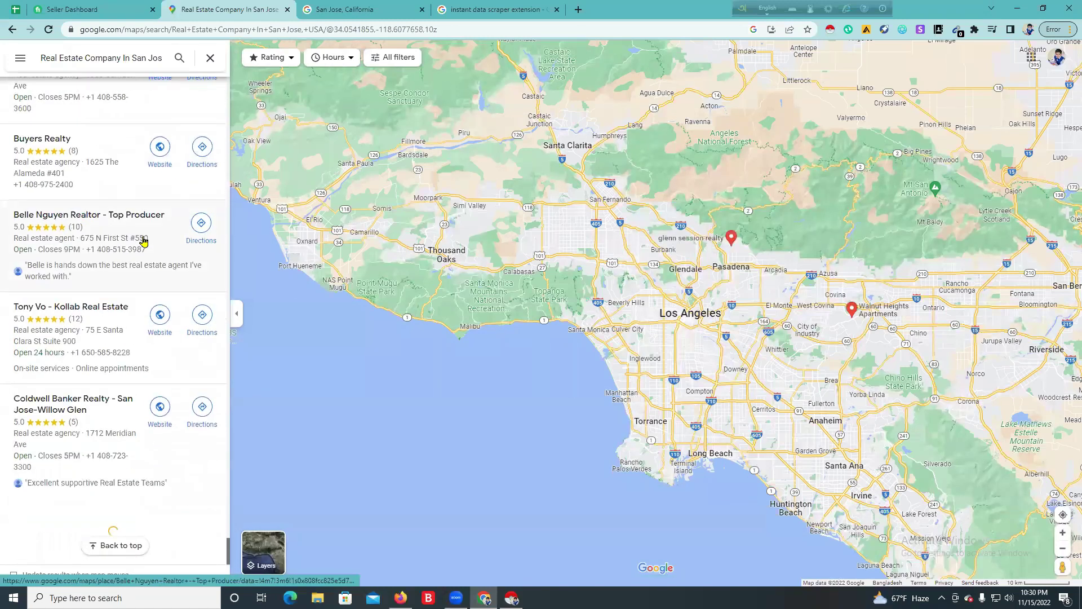
scroll(144, 241, "down", 20)
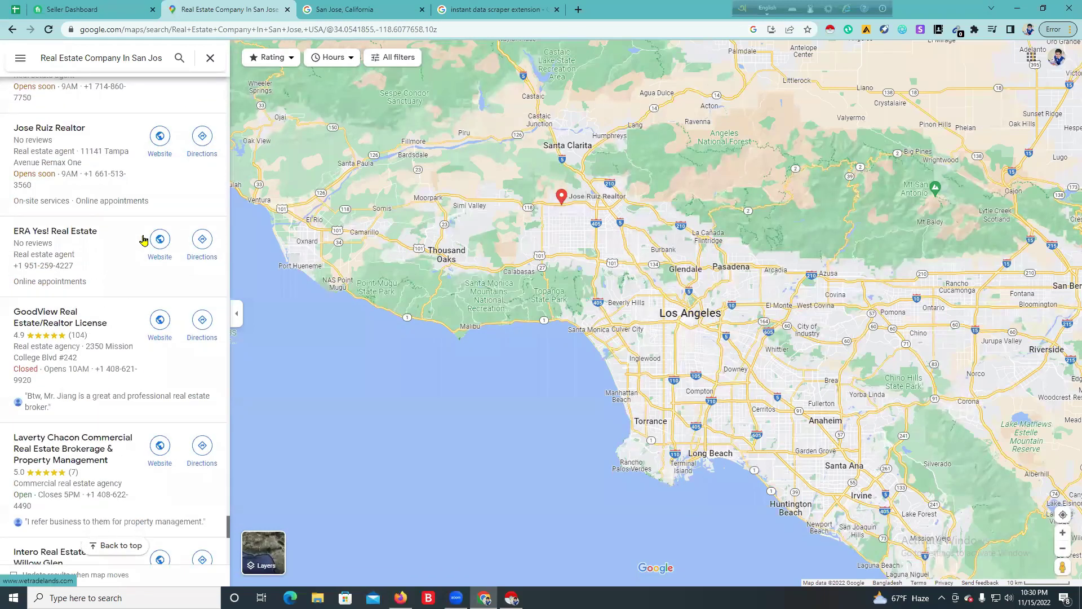
scroll(144, 240, "down", 8)
scroll(144, 241, "down", 2)
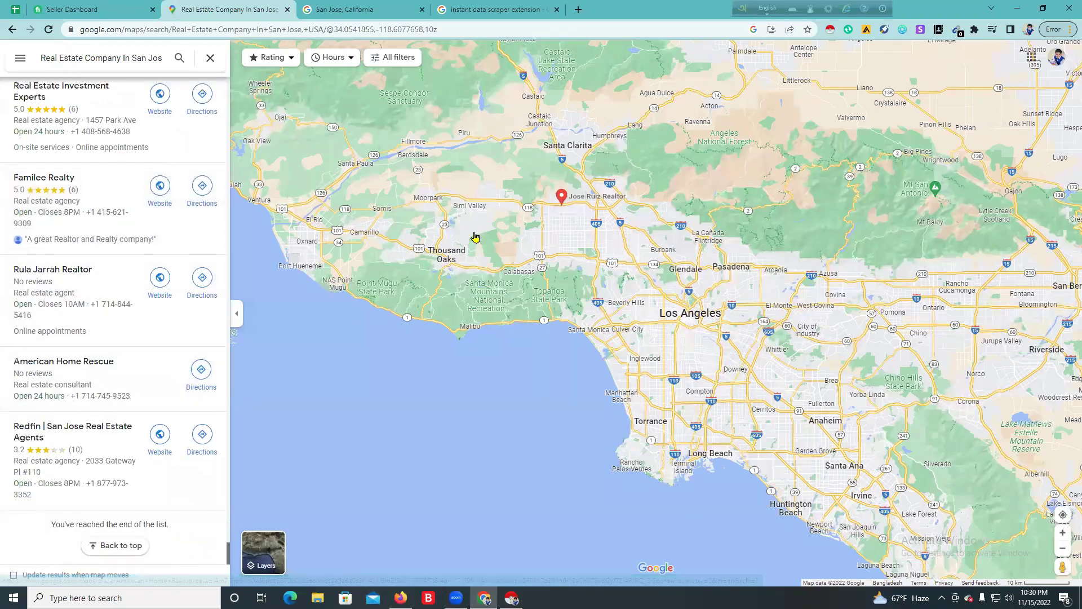
Step: Crawl the San Jose results in the already open scraper window, check the collected row count, and minimize the window
left_click(510, 598)
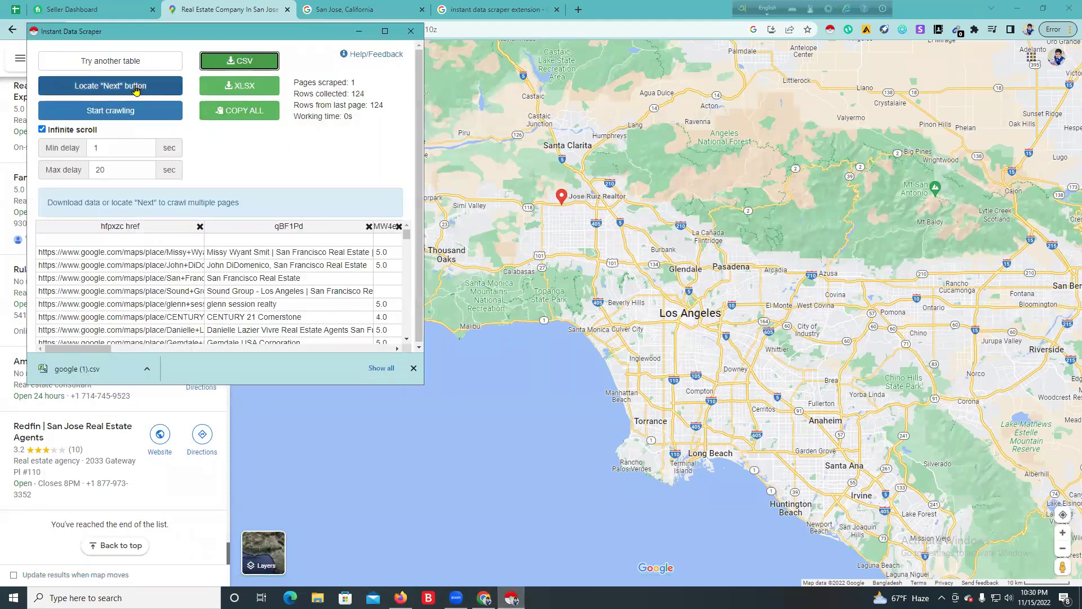
left_click(125, 115)
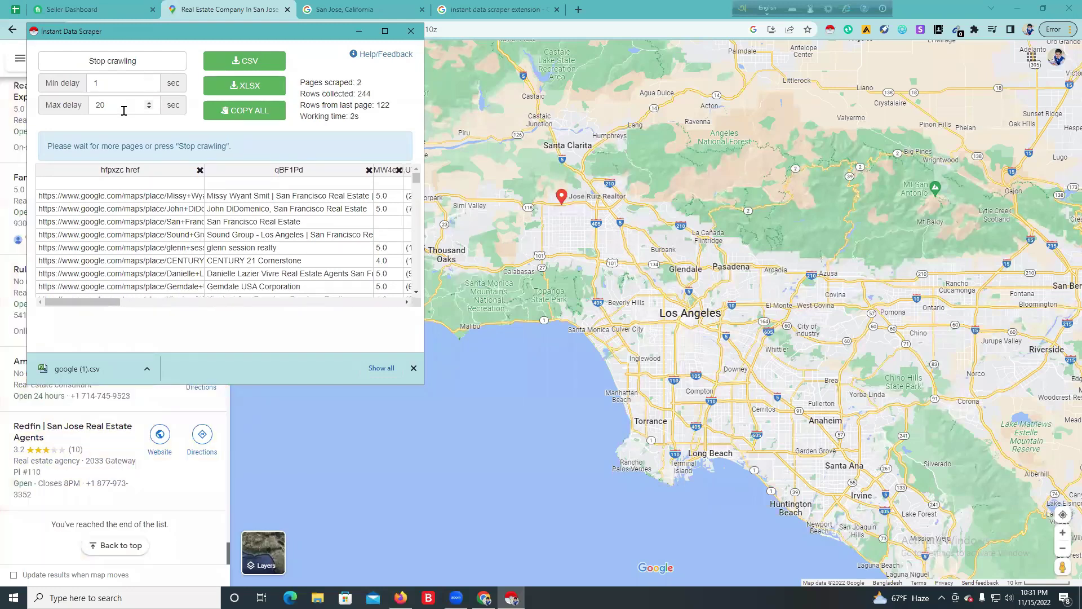
double_click(366, 93)
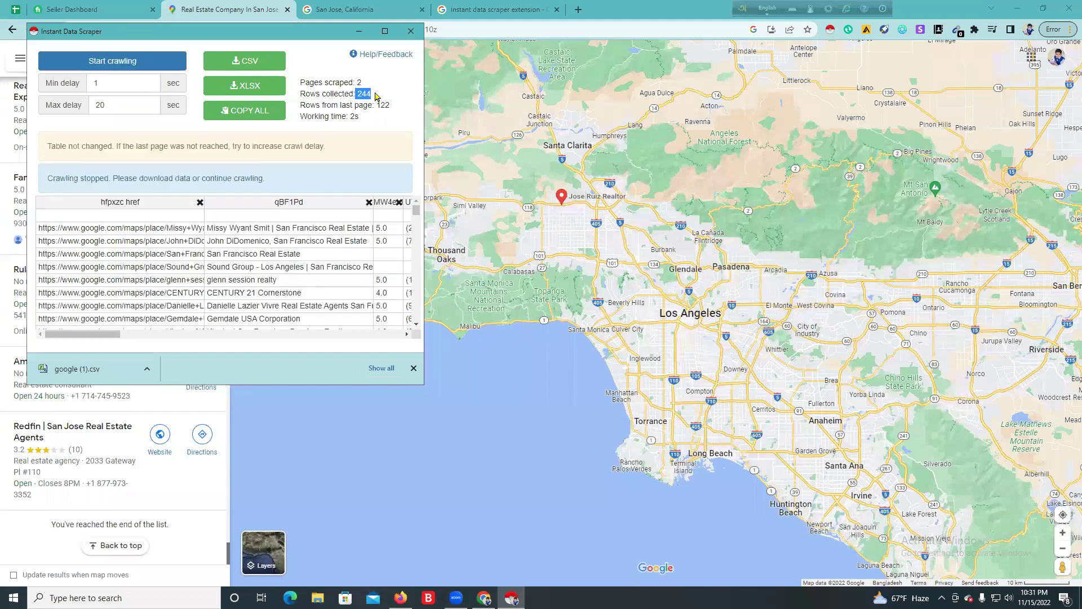
left_click(359, 32)
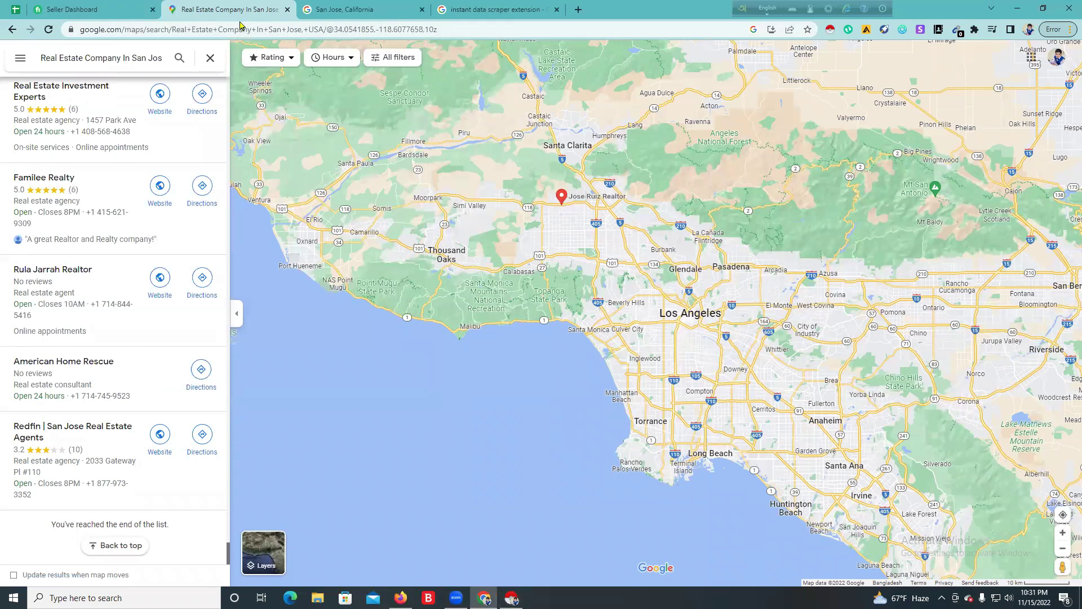
Step: Select San Diego in the Google list of California cities, copy its name, and return to the Maps results
left_click(361, 8)
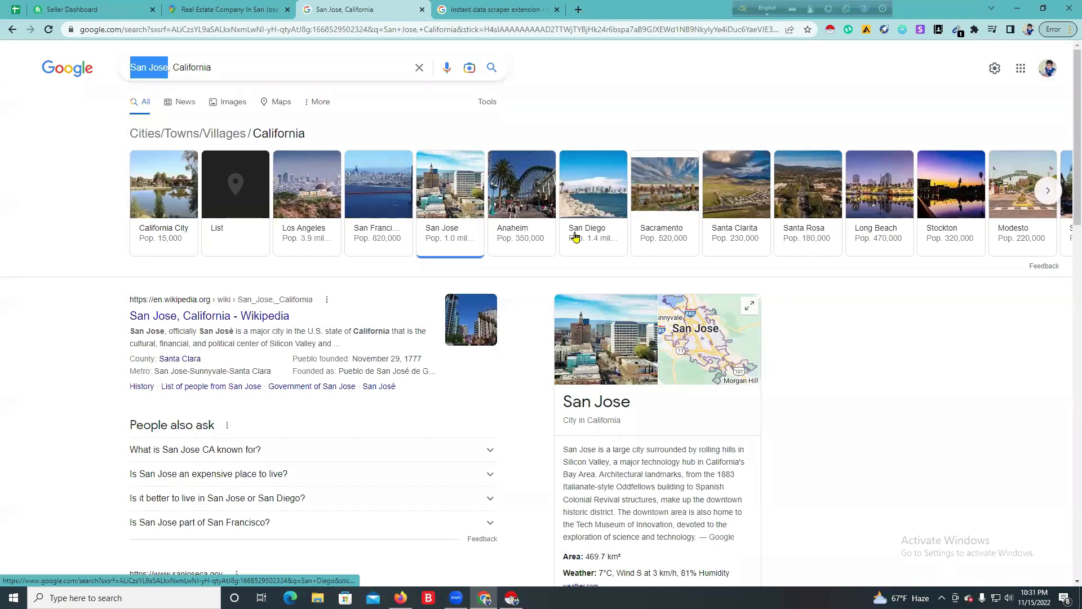
left_click(580, 233)
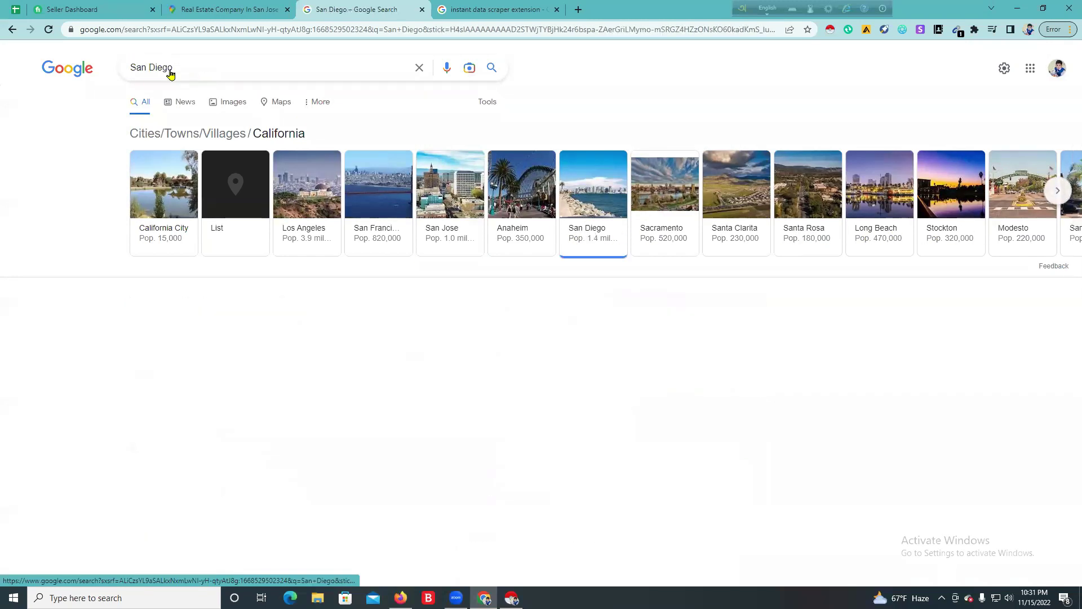
triple_click(153, 69)
key("ctrl+c")
right_click(153, 67)
left_click(207, 106)
left_click(236, 8)
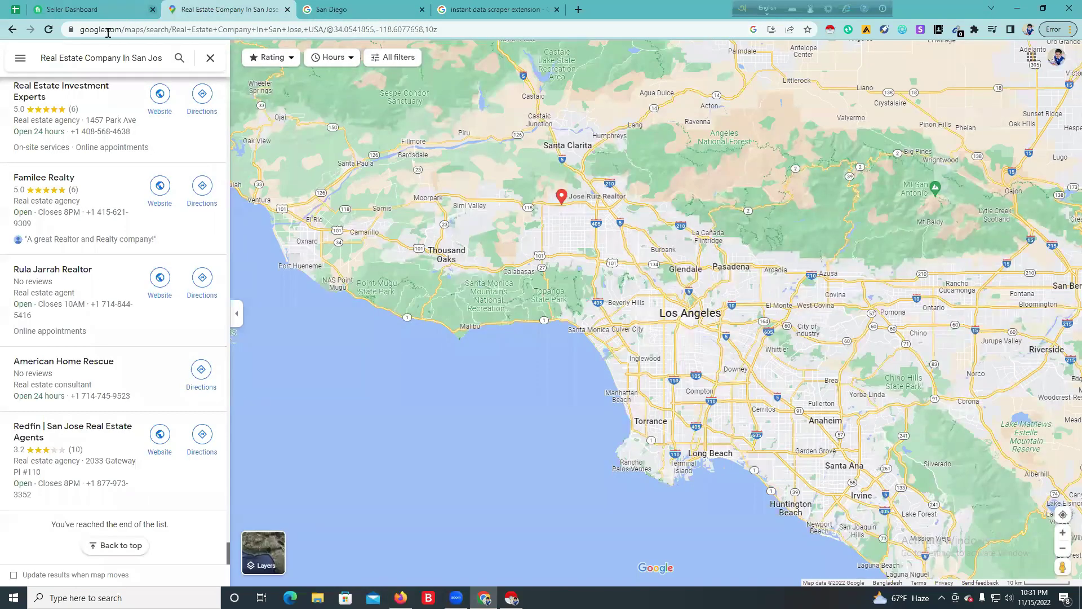
Step: Replace San Jose with the copied San Diego in the Maps query and search for real estate companies there
left_click_drag(131, 57, 151, 60)
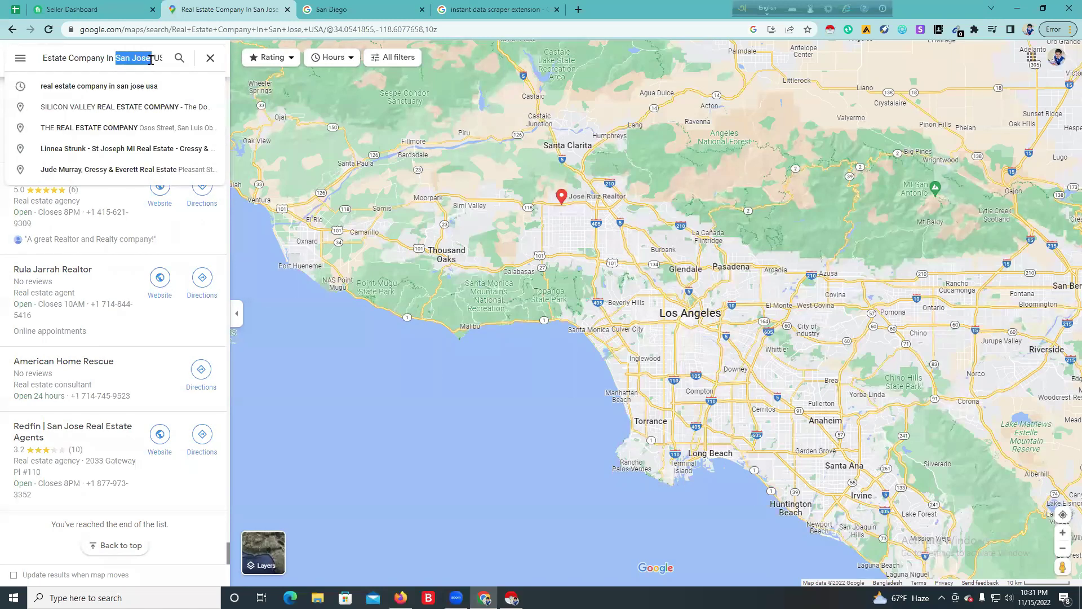
right_click(126, 59)
left_click(181, 110)
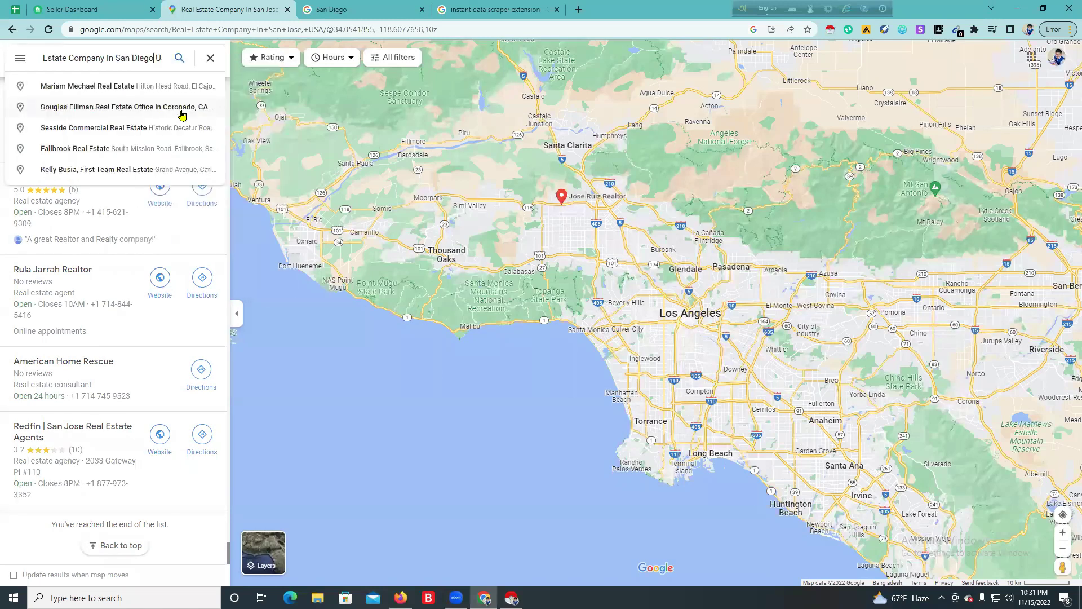
left_click(176, 61)
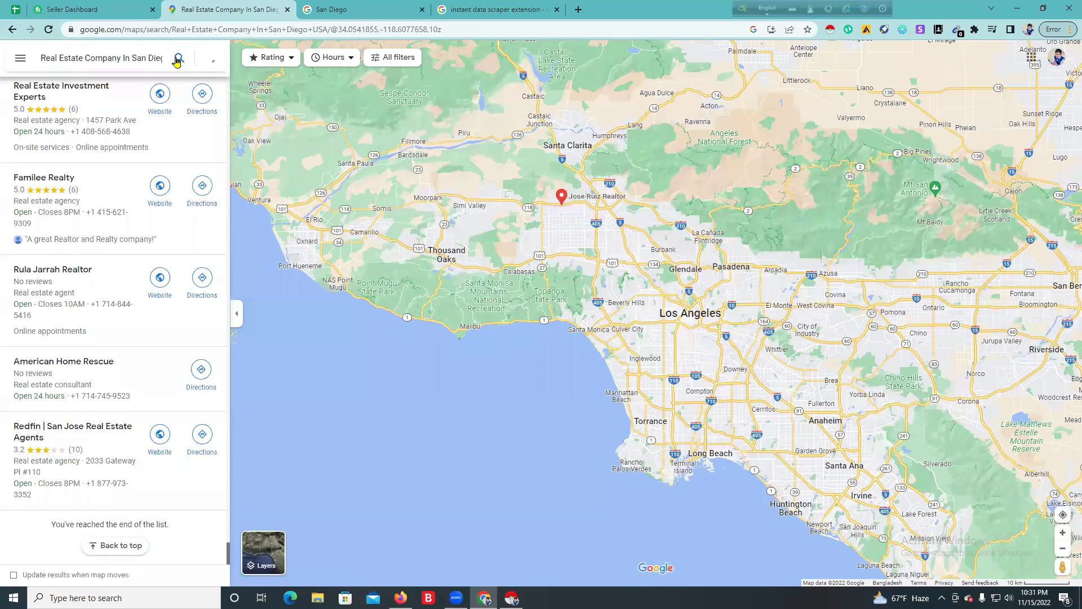
Step: Load the complete list of San Diego real estate results down to its end
scroll(158, 173, "down", 4)
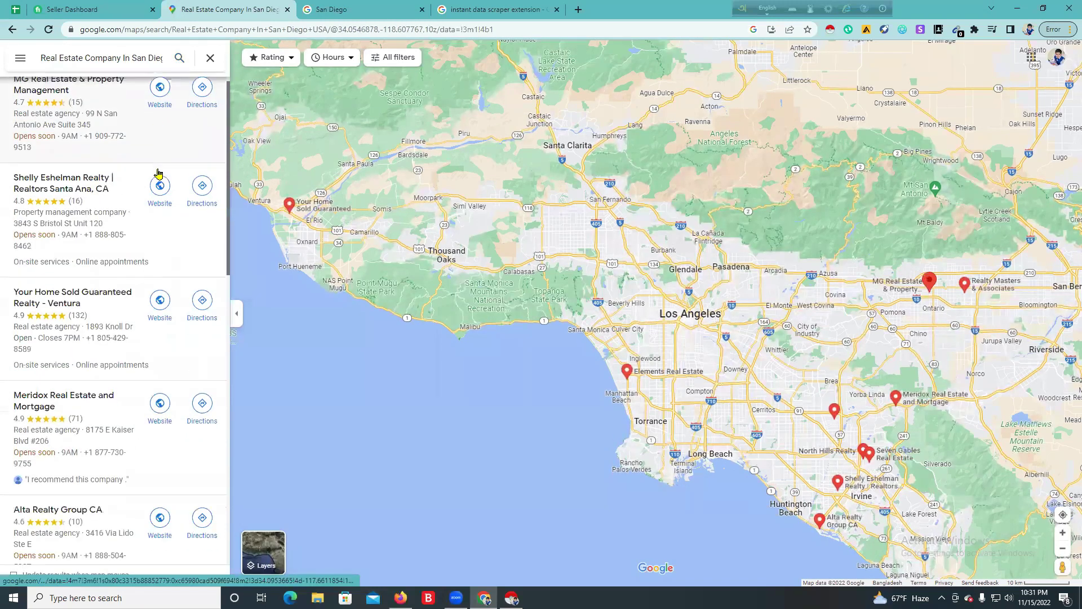
scroll(159, 173, "down", 20)
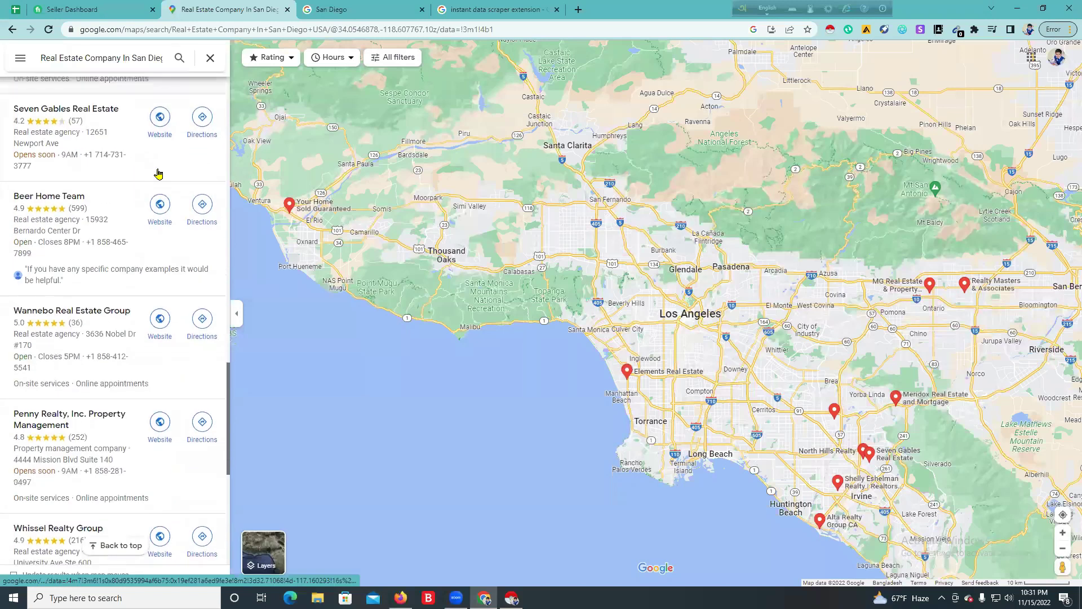
scroll(159, 173, "down", 3)
scroll(159, 173, "down", 15)
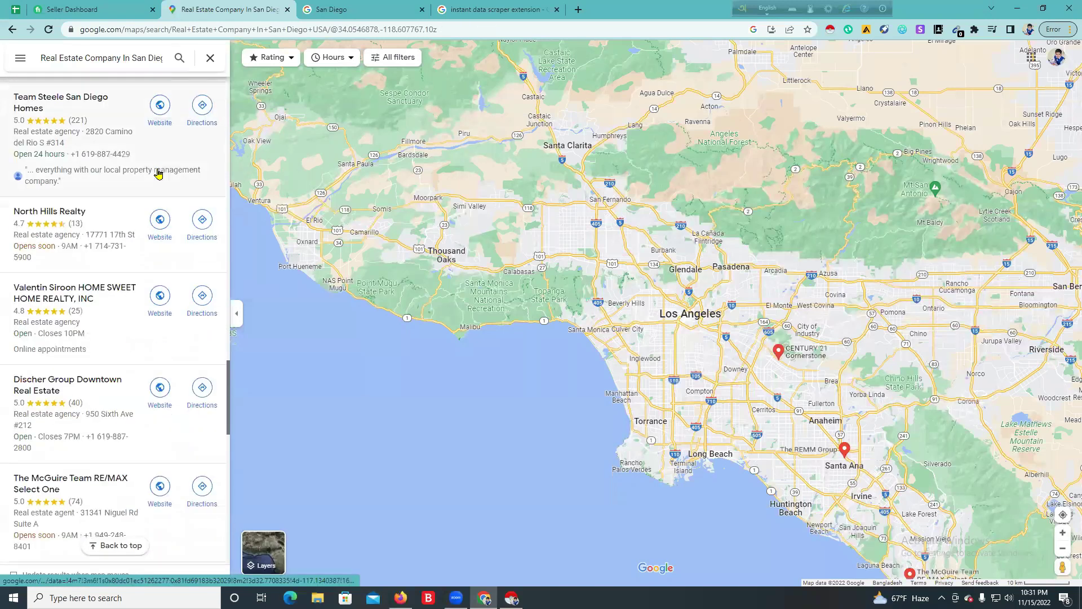
scroll(158, 173, "down", 13)
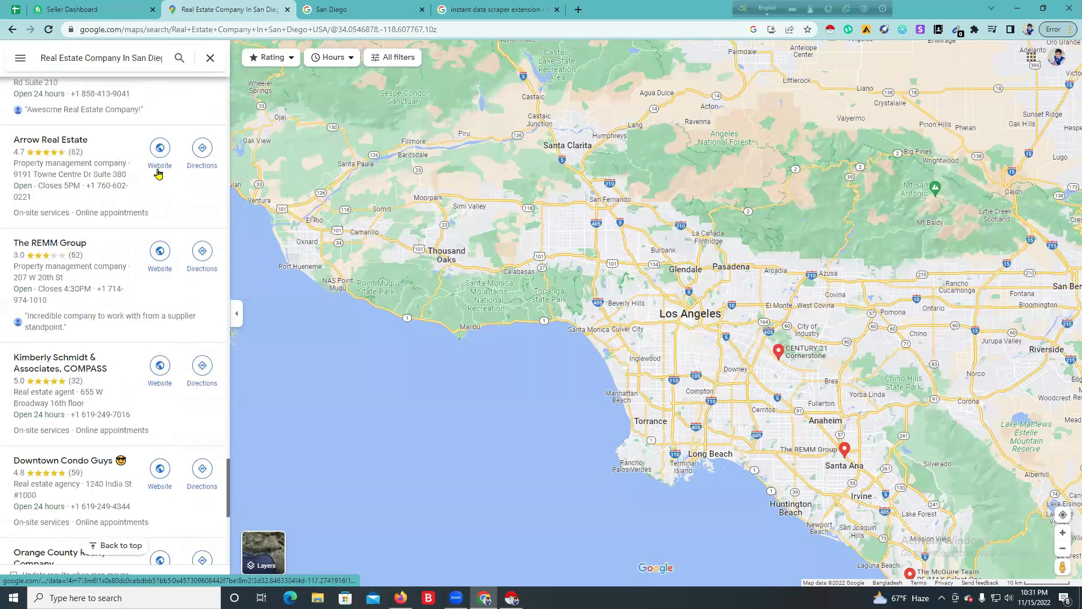
scroll(158, 173, "down", 15)
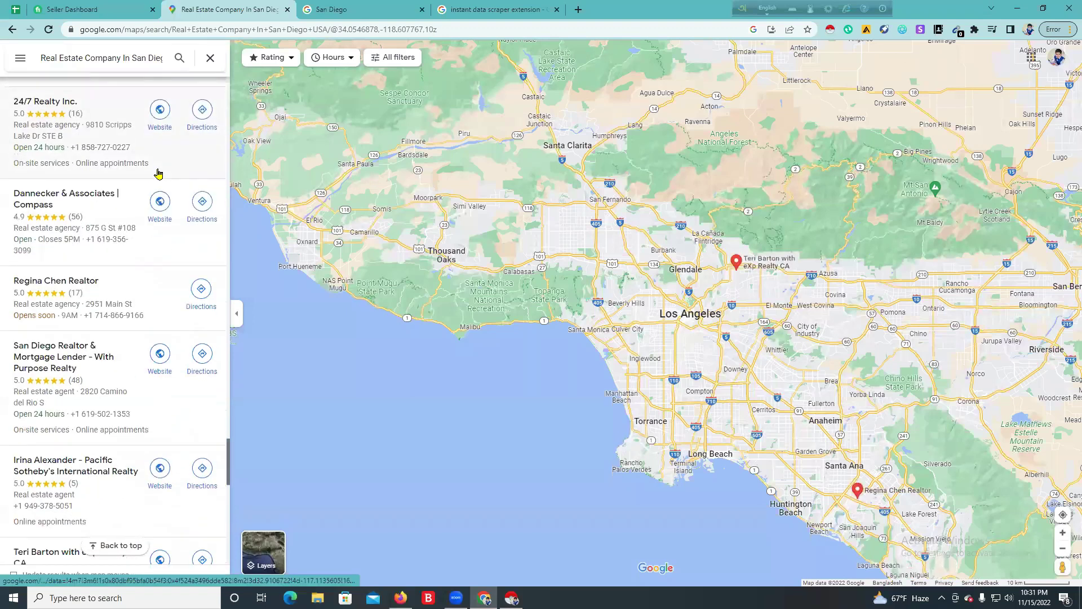
scroll(158, 176, "down", 12)
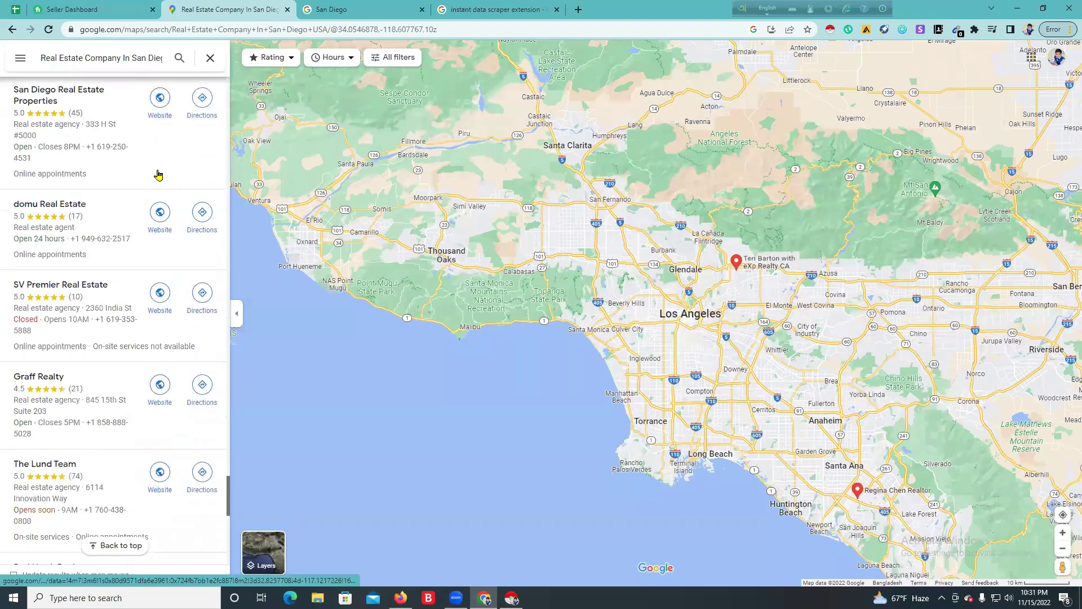
scroll(159, 174, "down", 15)
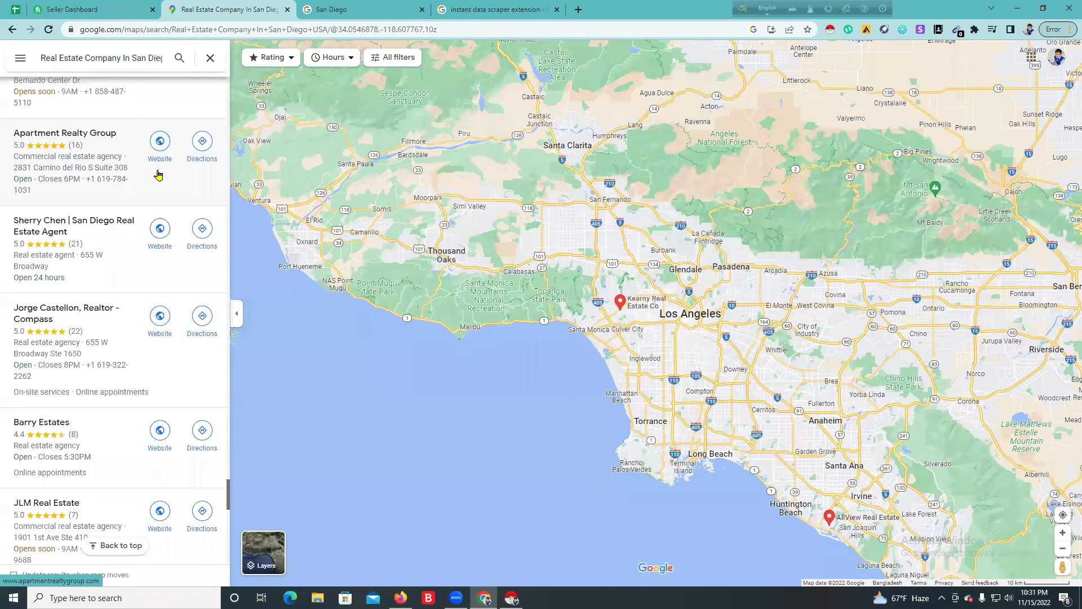
scroll(158, 175, "down", 10)
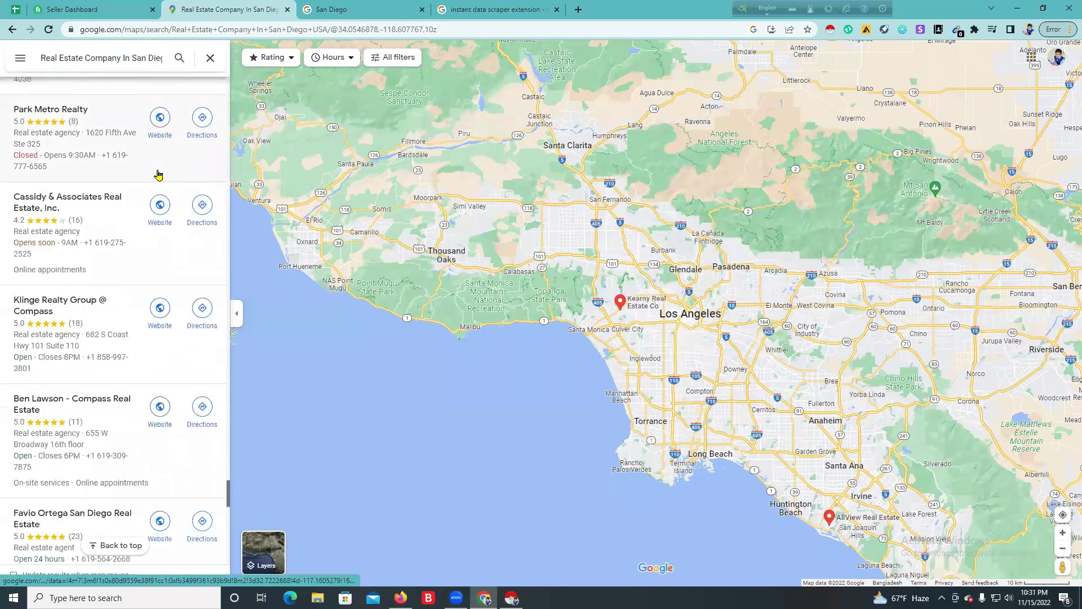
scroll(158, 175, "down", 15)
scroll(158, 175, "down", 15)
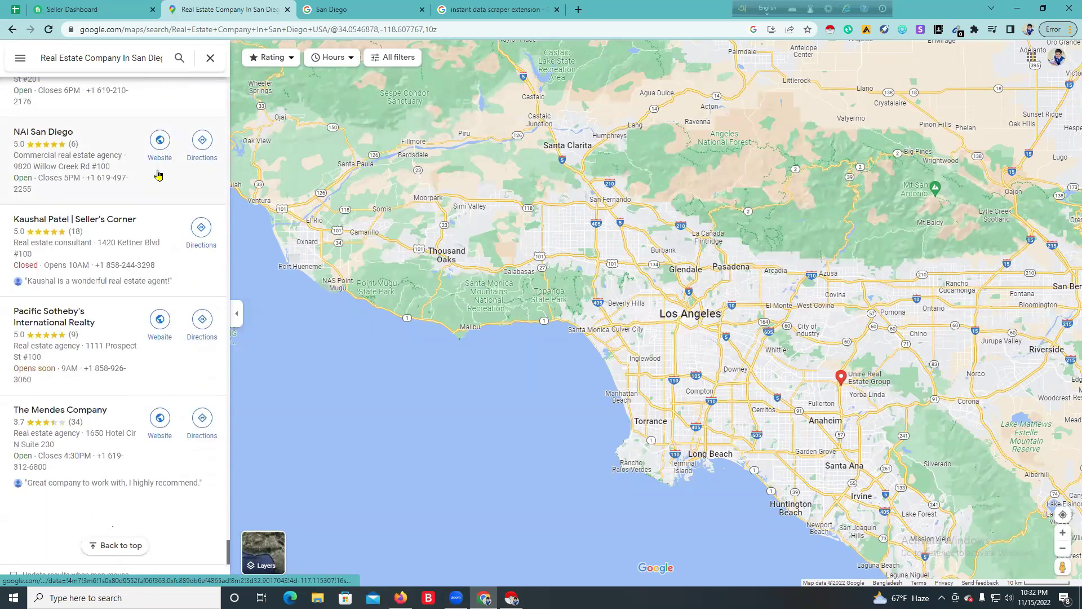
scroll(158, 176, "down", 15)
scroll(158, 176, "down", 15)
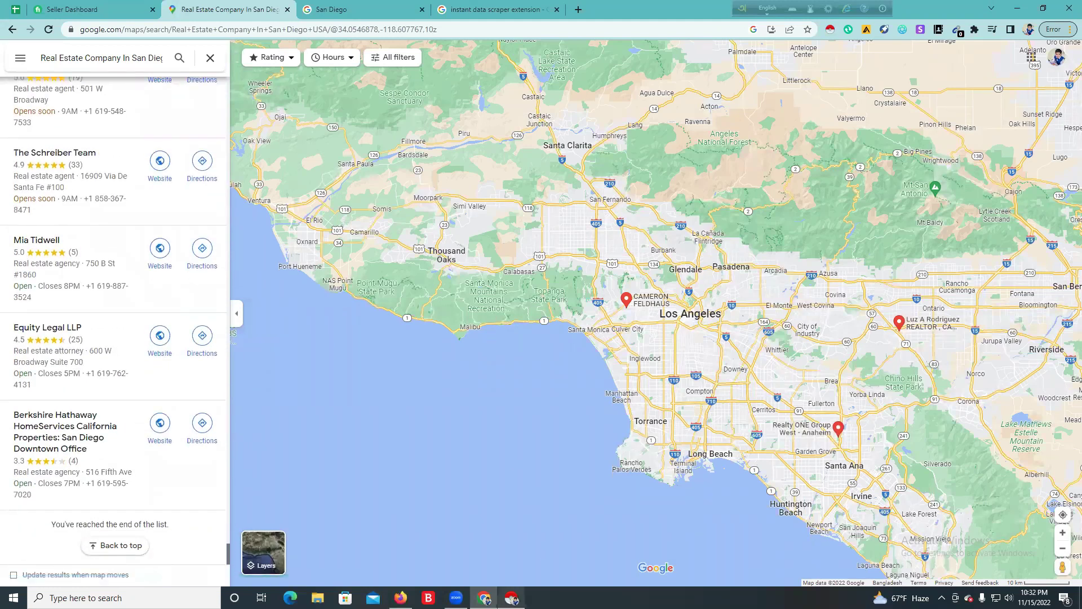
Step: Resume crawling in the open scraper window to add the San Diego results to the collected rows
left_click(511, 597)
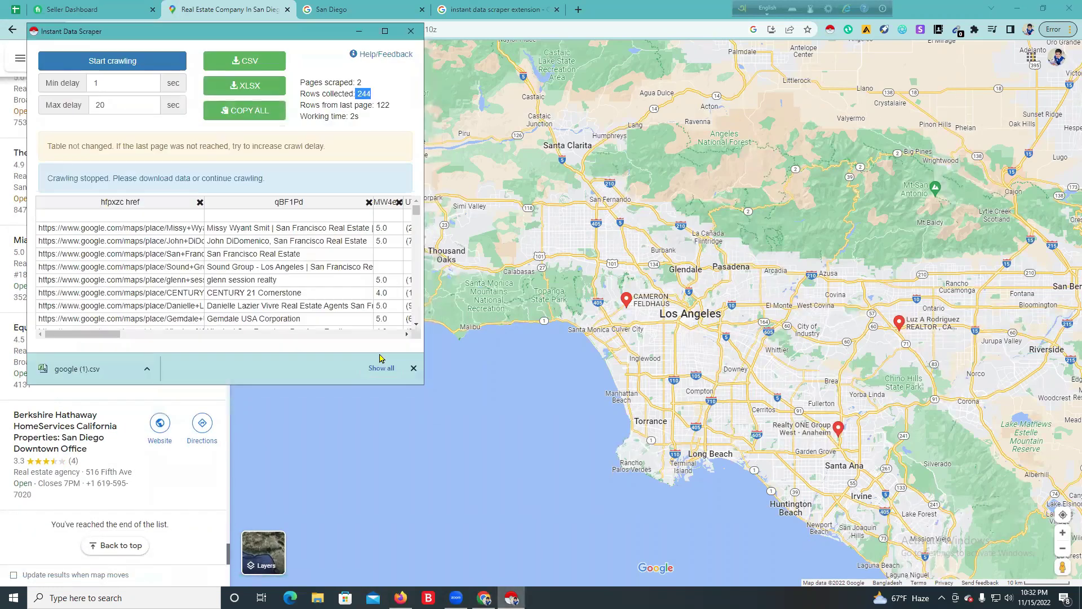
left_click(131, 62)
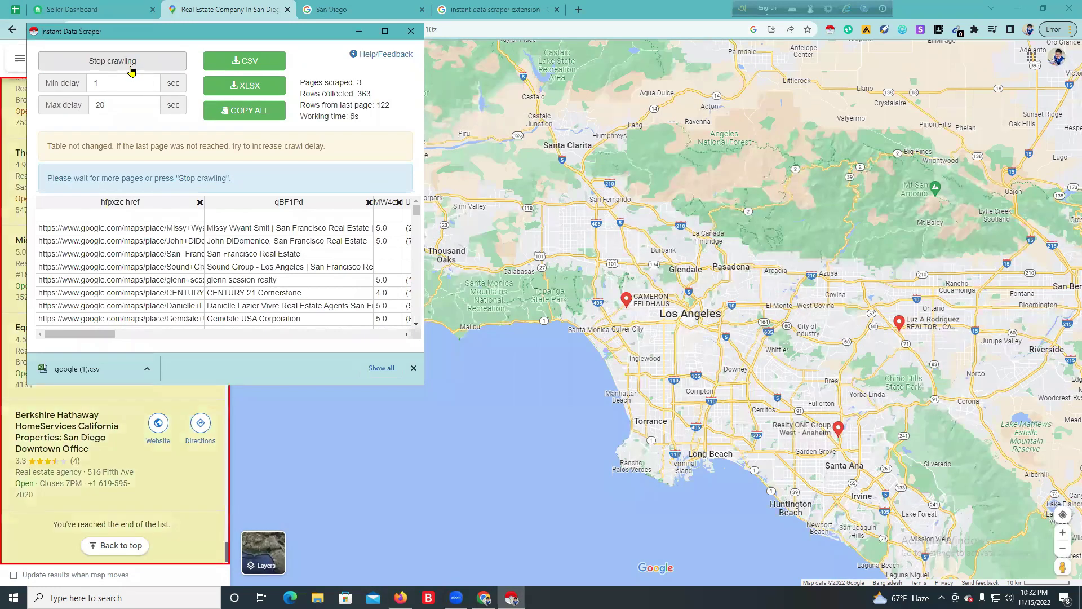
Step: Download all collected real estate rows as a CSV file and minimize the scraper window
left_click_drag(354, 92, 378, 96)
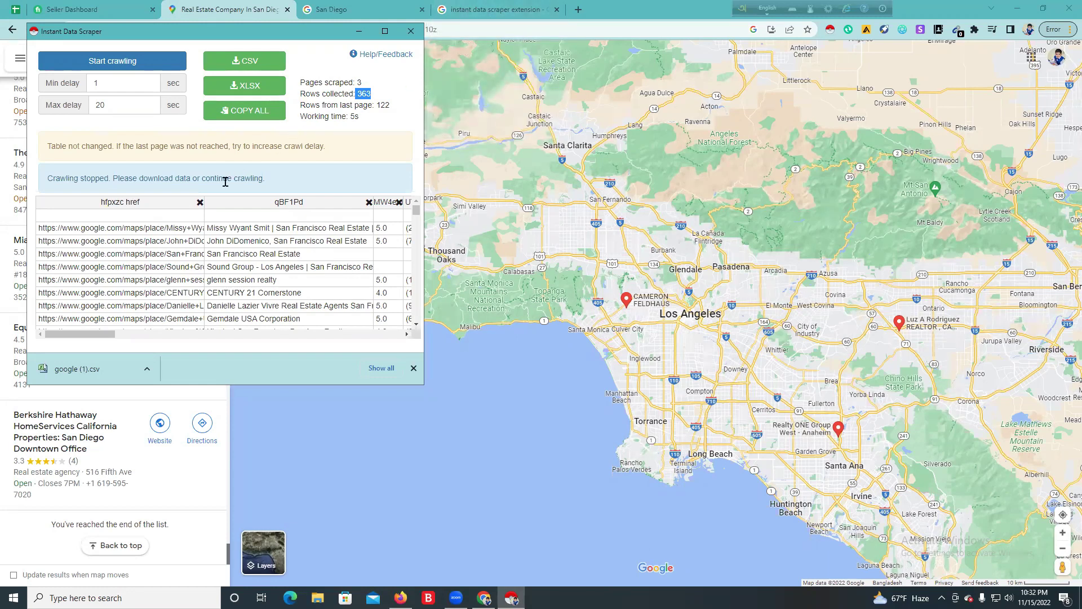
left_click(246, 63)
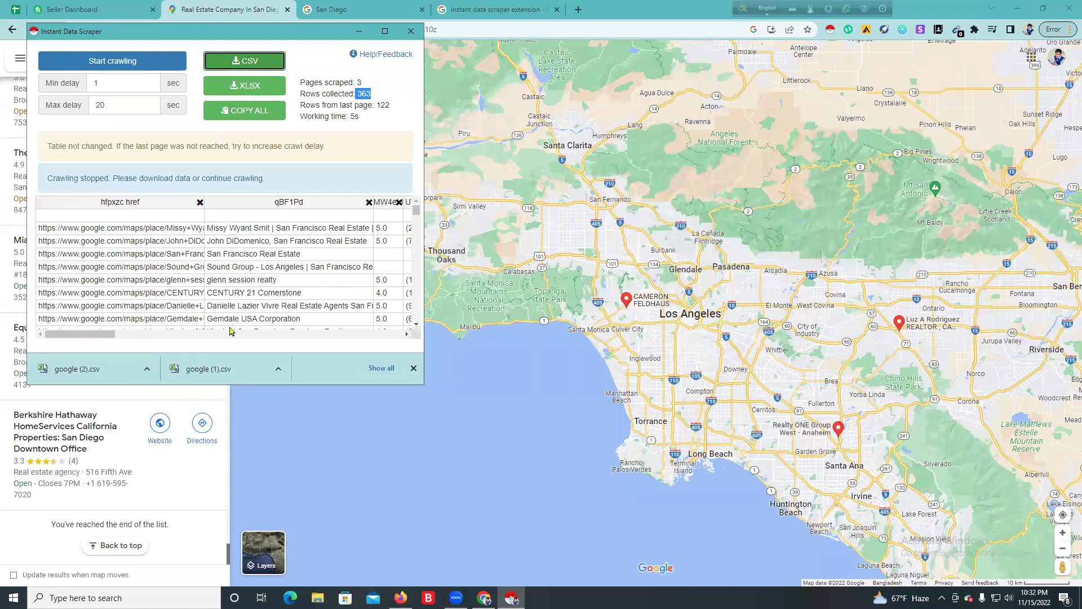
left_click(359, 31)
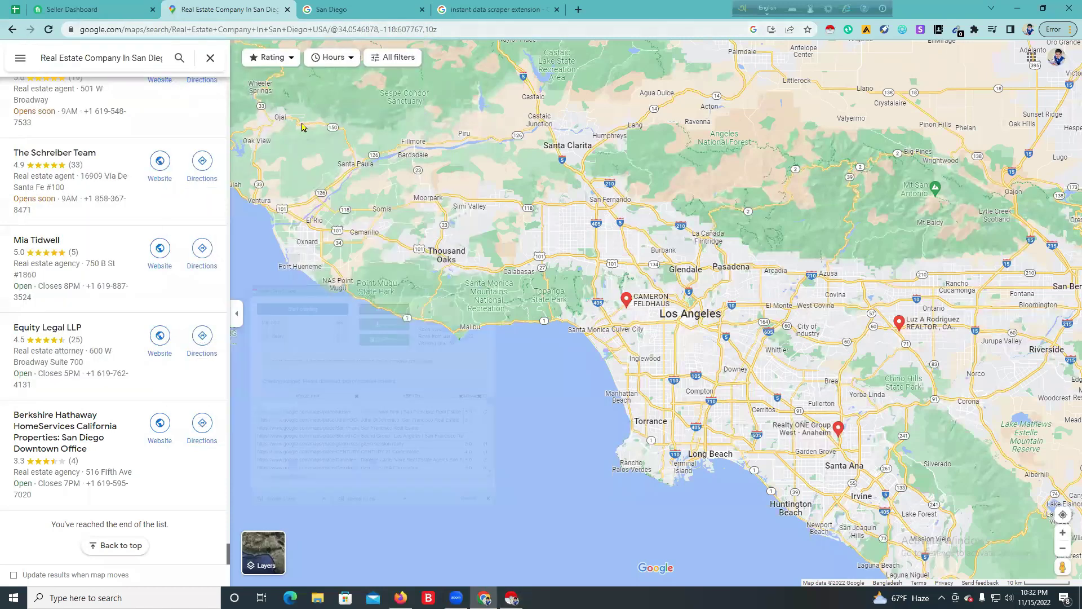
Step: Replace Real Estate with Security in the Maps query and search for security companies in San Diego USA
left_click_drag(63, 55, 22, 64)
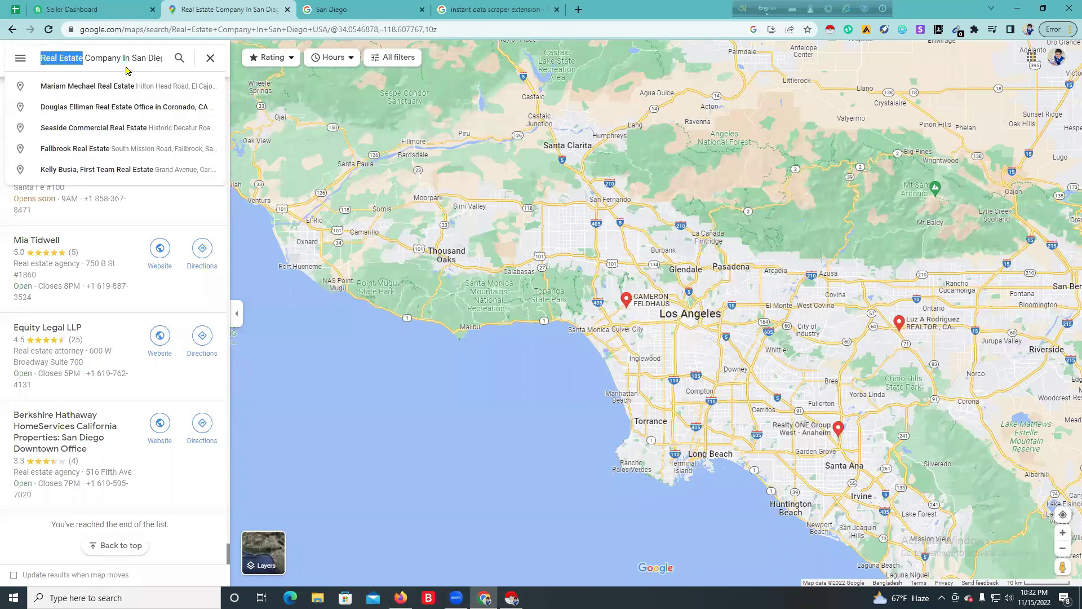
type("Securi")
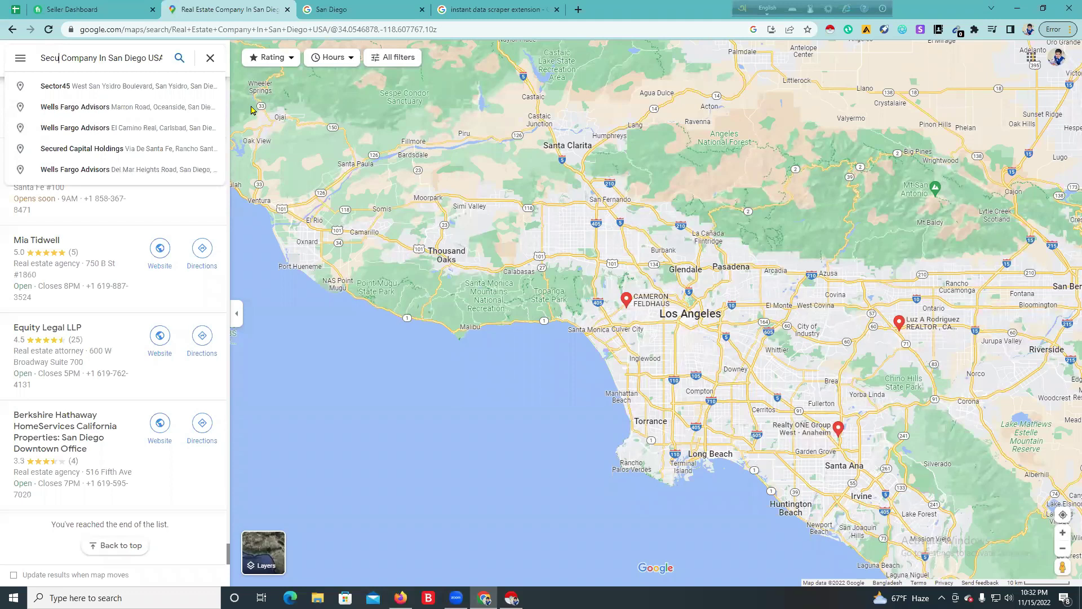
type("ty")
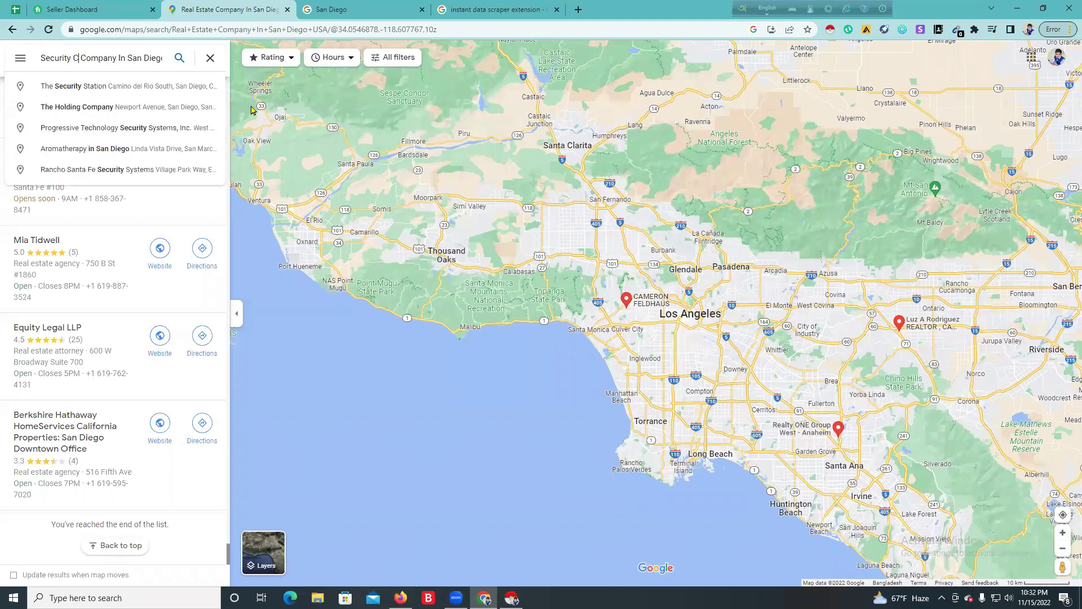
left_click(178, 63)
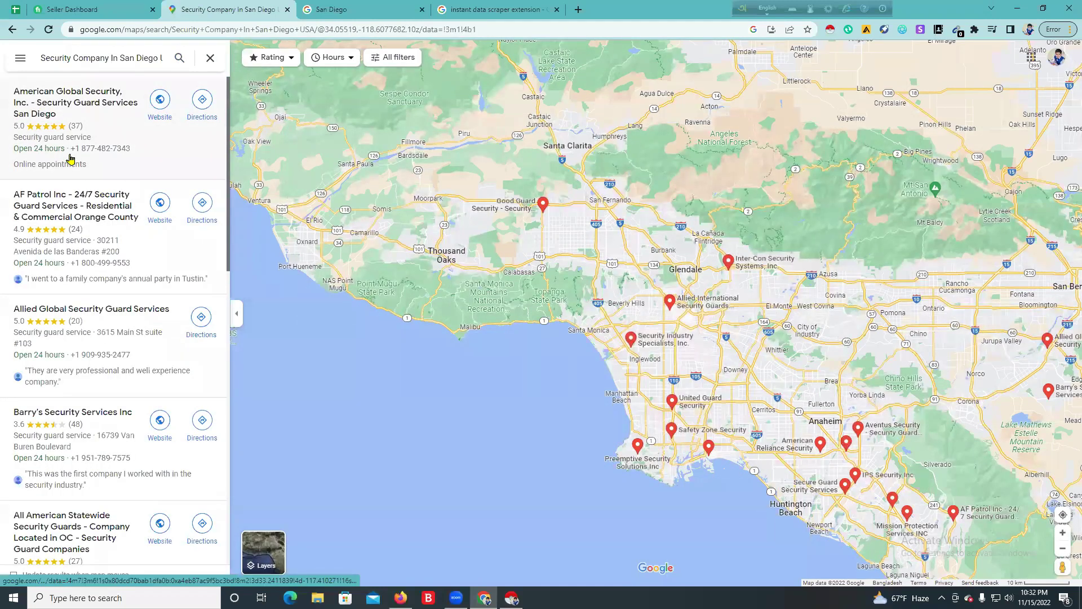
Step: Load the complete list of San Diego security company results down to its end
scroll(109, 310, "down", 4)
scroll(109, 309, "down", 15)
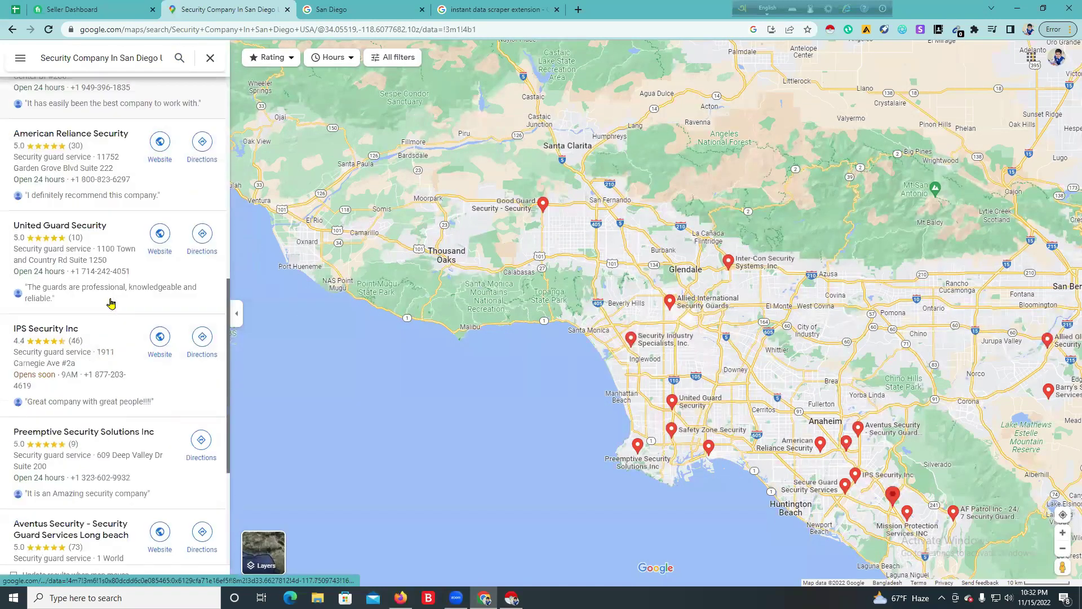
scroll(119, 295, "down", 10)
scroll(118, 295, "down", 10)
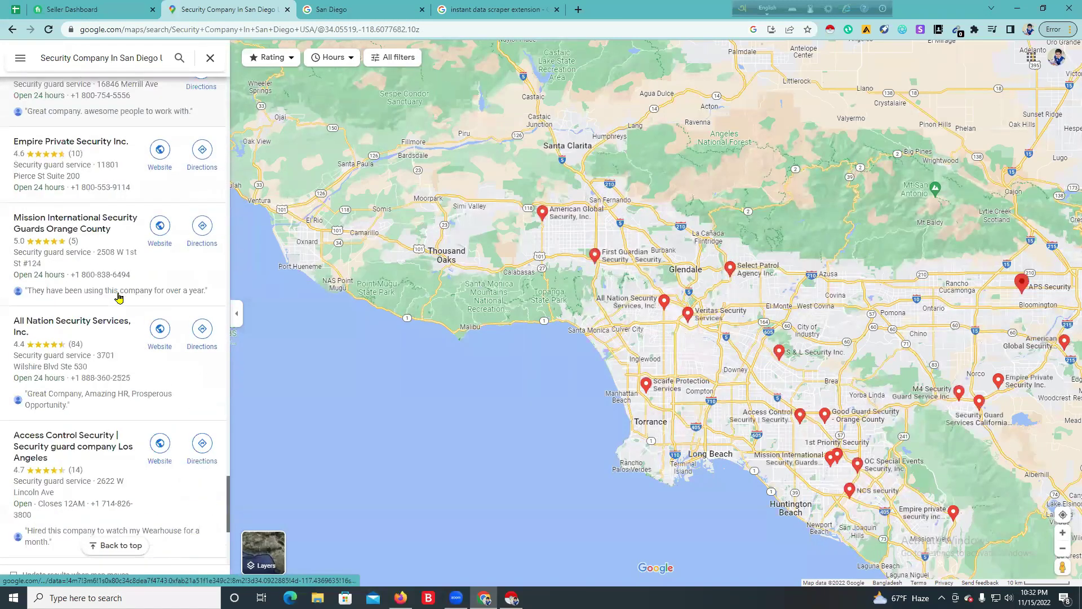
scroll(118, 297, "down", 15)
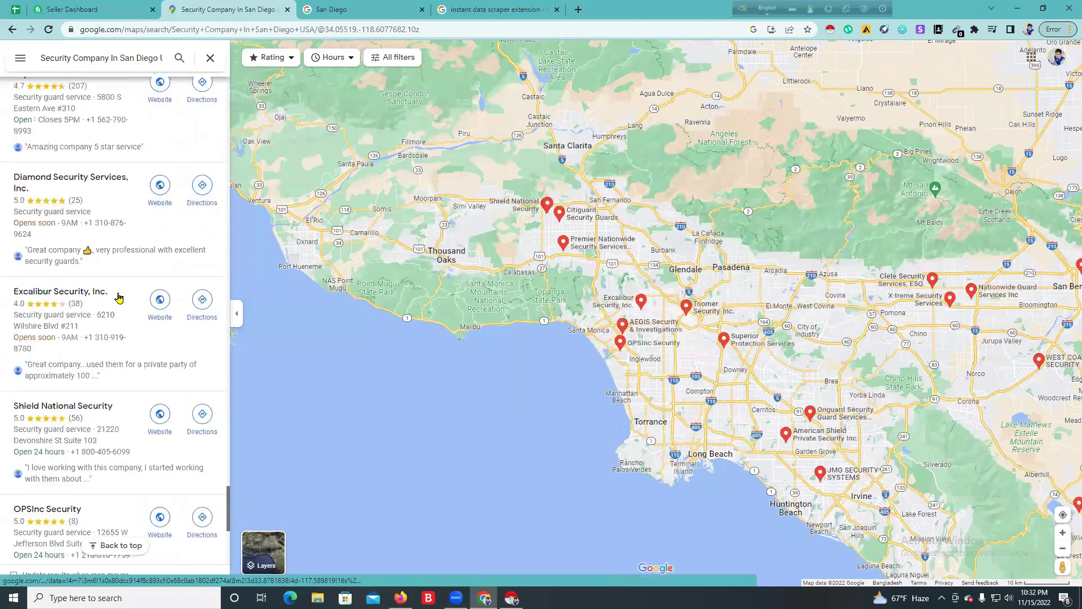
scroll(118, 299, "down", 4)
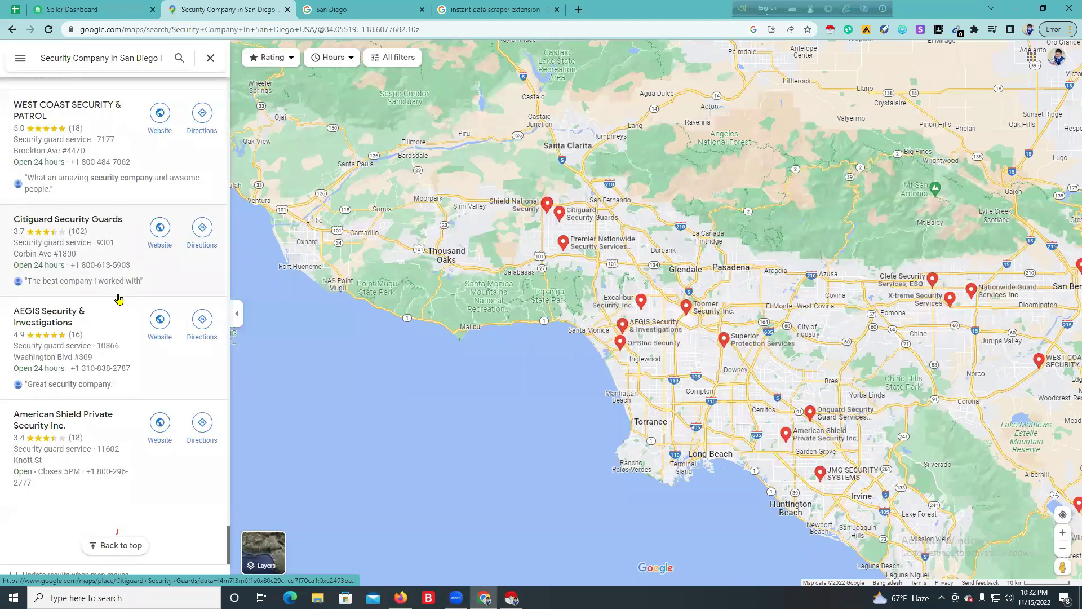
scroll(118, 298, "down", 12)
scroll(118, 298, "down", 12)
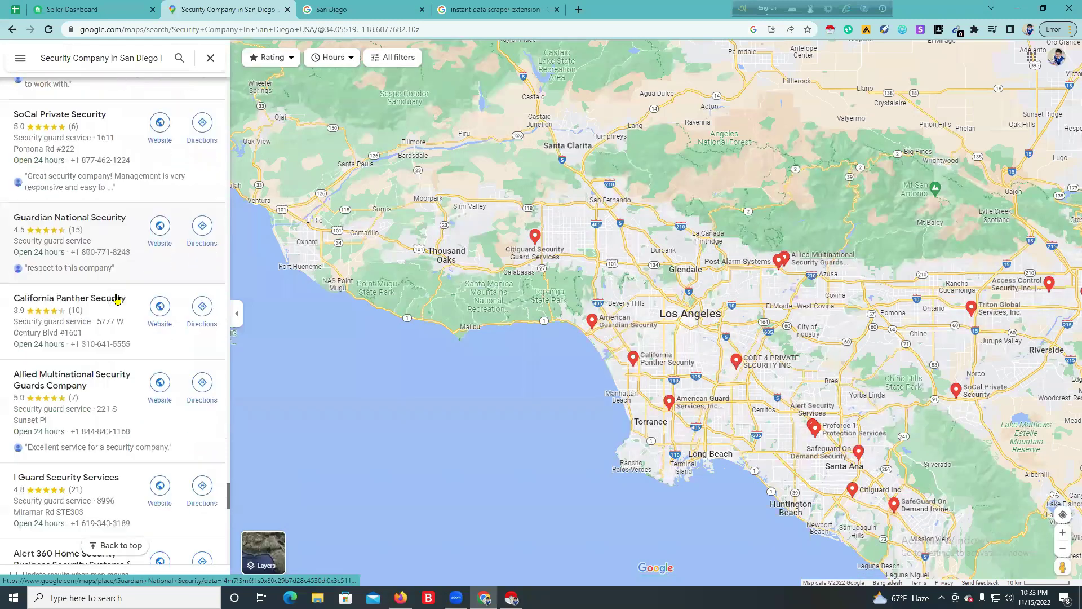
scroll(117, 299, "down", 15)
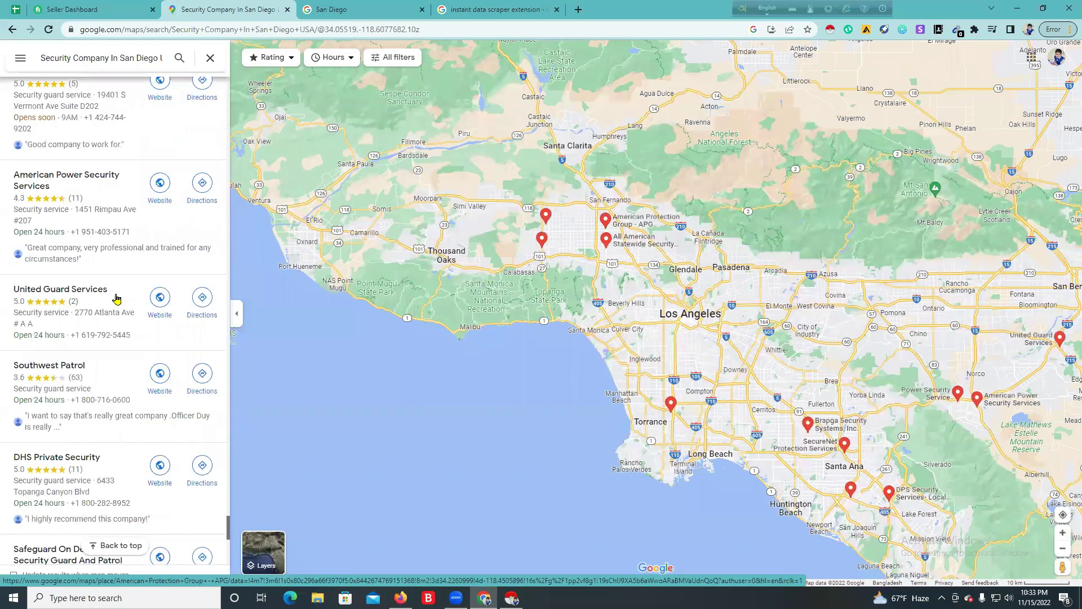
scroll(117, 298, "down", 5)
scroll(116, 299, "down", 12)
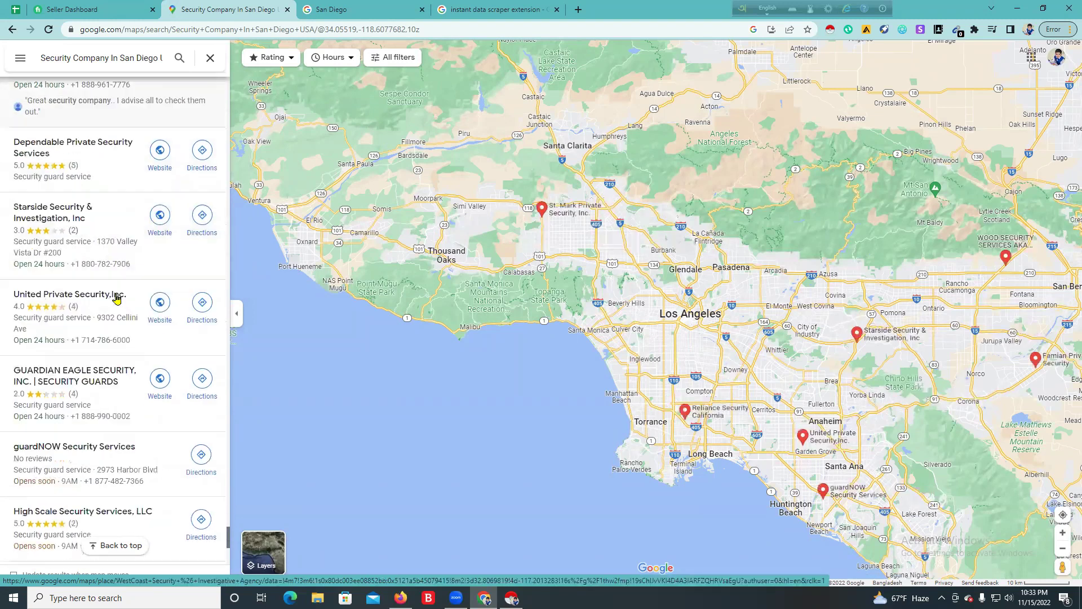
scroll(116, 298, "down", 10)
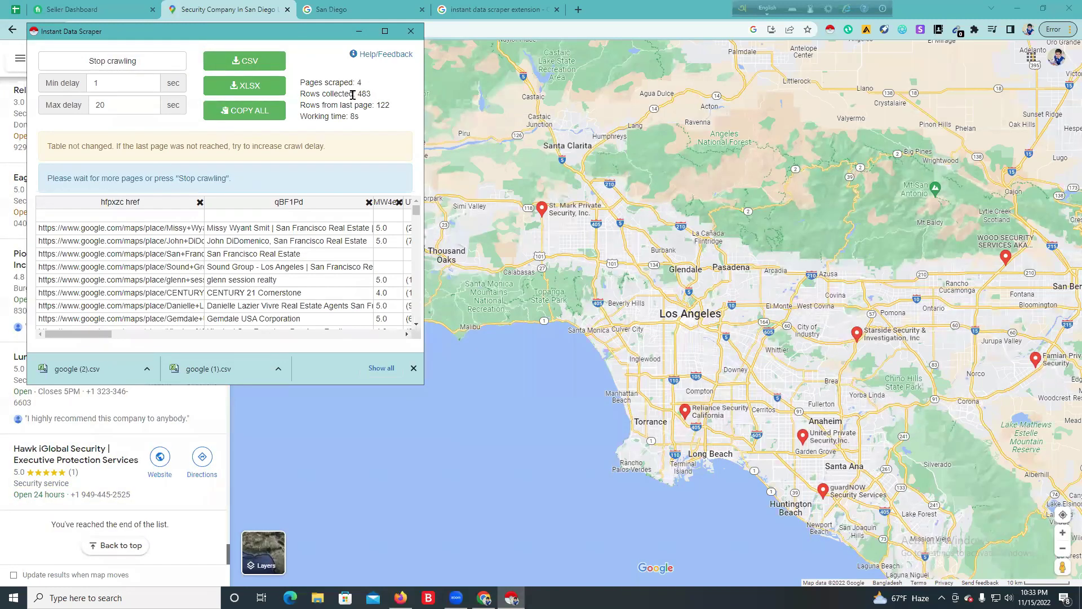
Step: Export the scraped rows, including the security companies, to CSV and close the scraper window
left_click(244, 60)
left_click(411, 31)
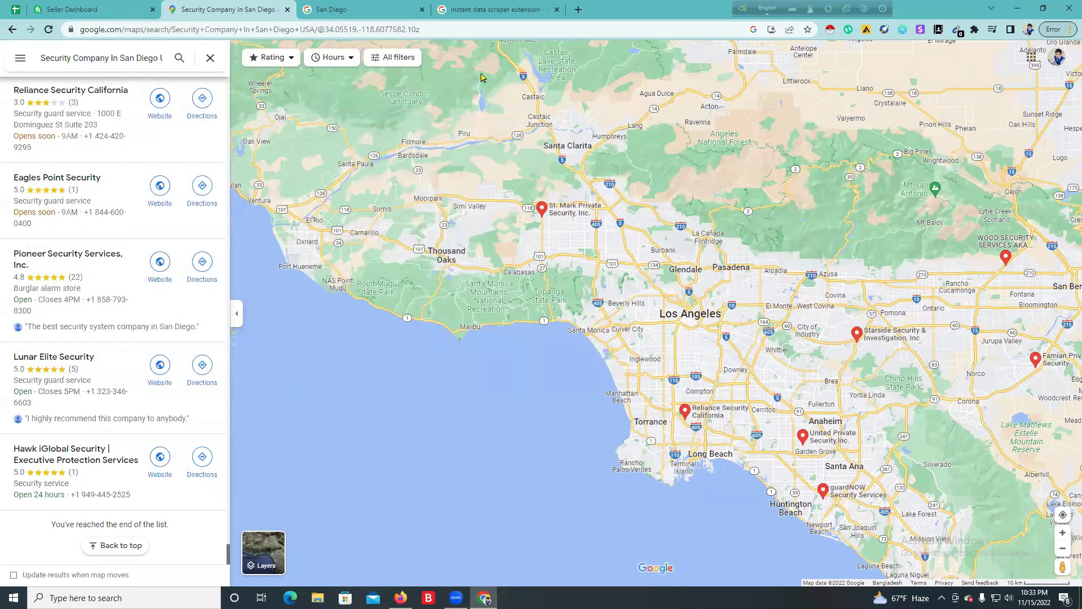
Step: Open Google Sheets in a new browser tab and create a blank spreadsheet
left_click(577, 10)
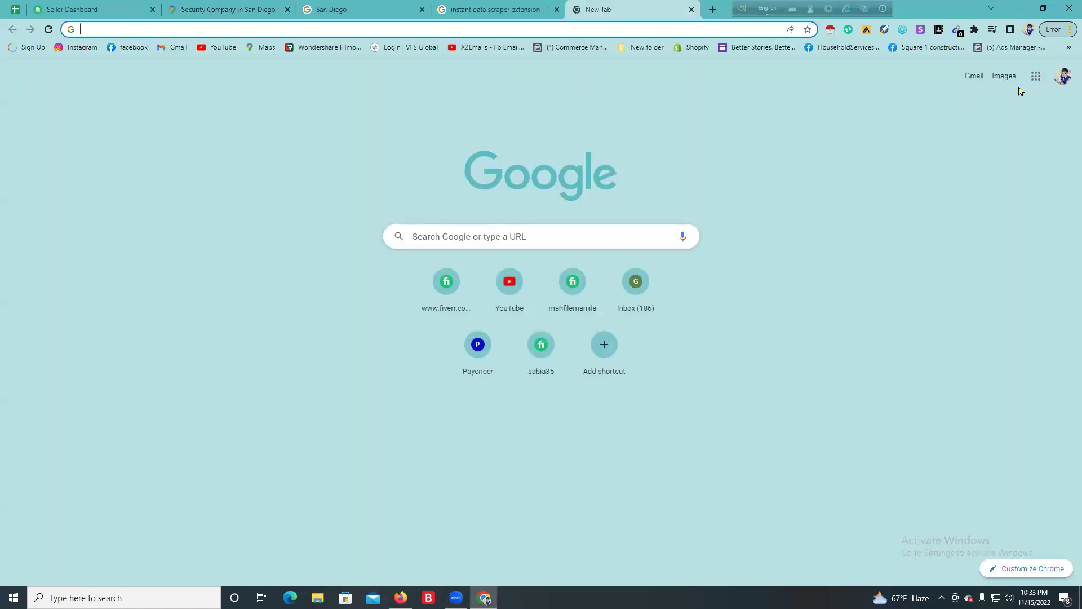
left_click(1036, 75)
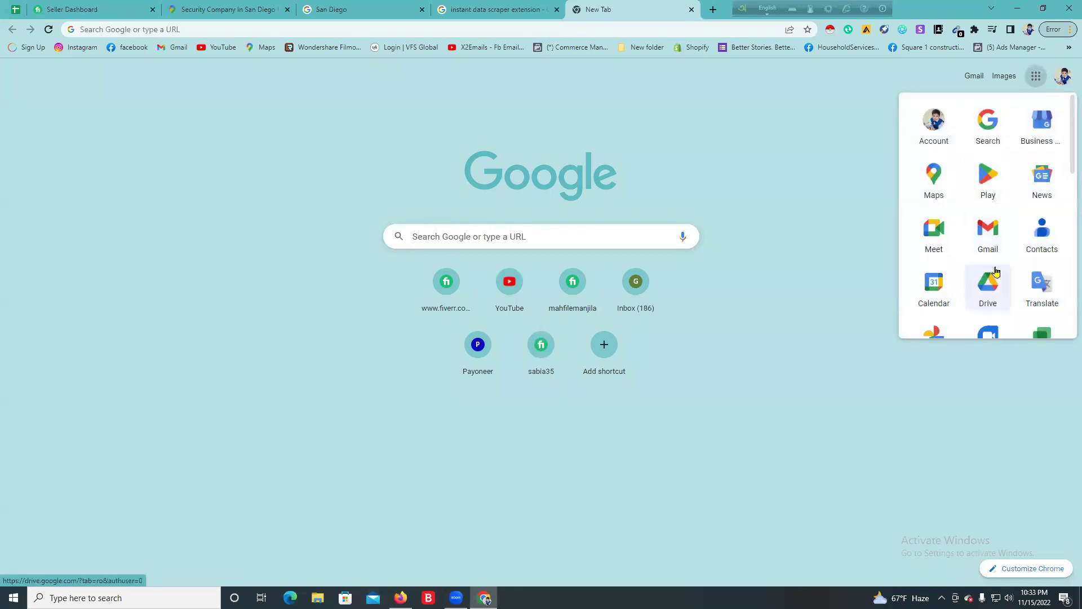
scroll(996, 272, "down", 2)
scroll(995, 259, "down", 2)
left_click(985, 235)
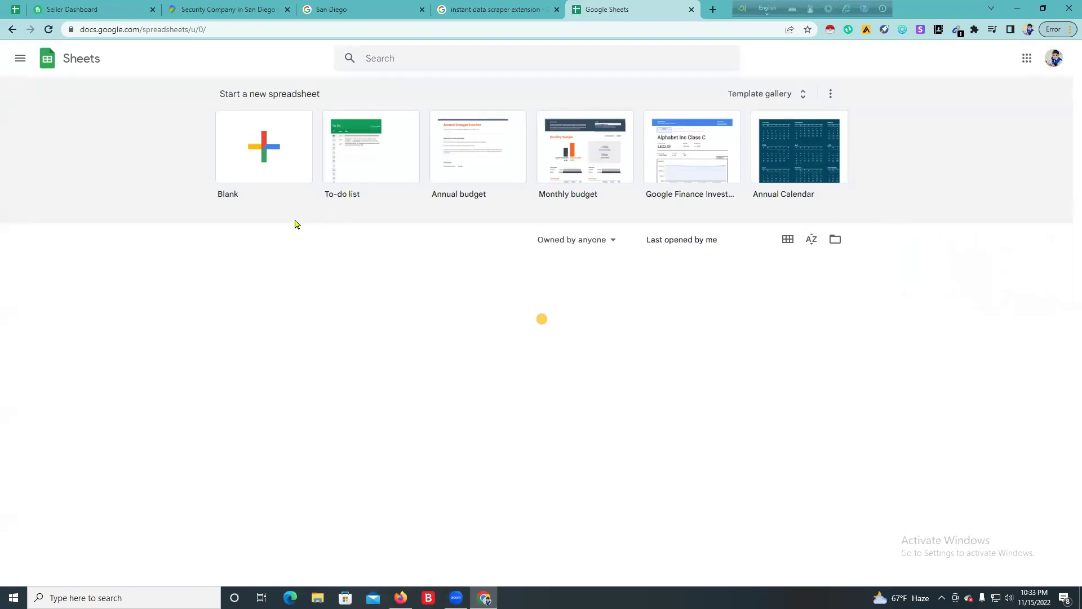
left_click(263, 148)
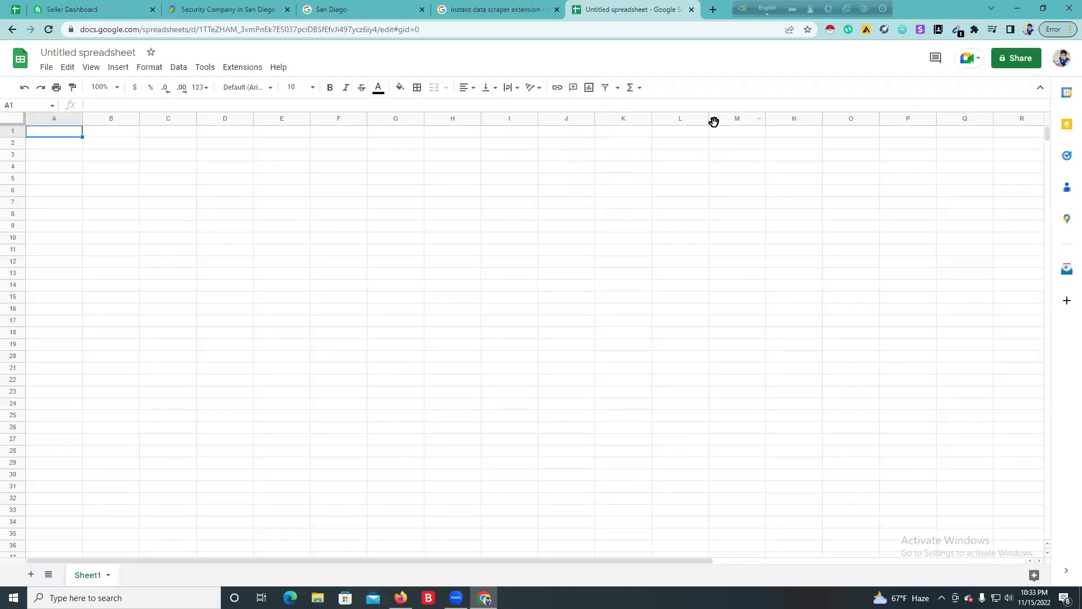
Step: Import google (3).csv from the Downloads folder, replacing the spreadsheet and detecting the separator automatically
left_click(43, 72)
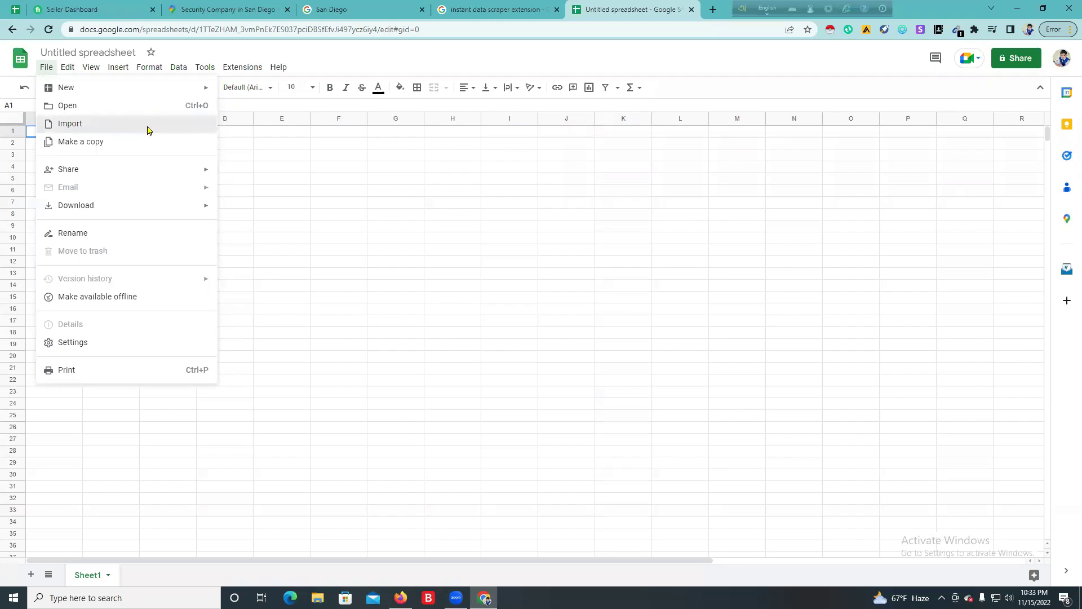
left_click(149, 130)
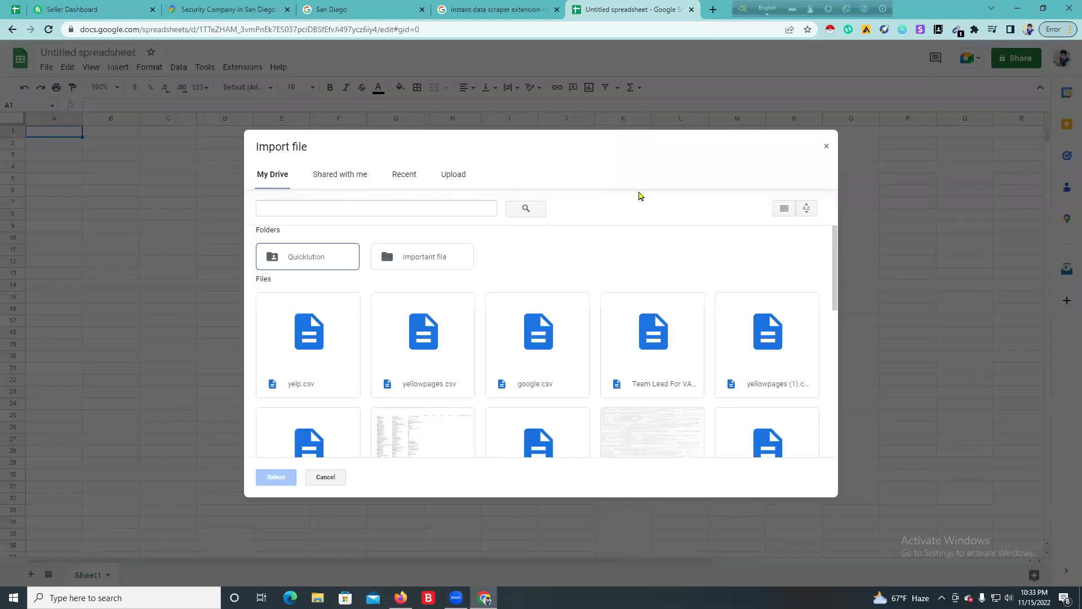
left_click(462, 180)
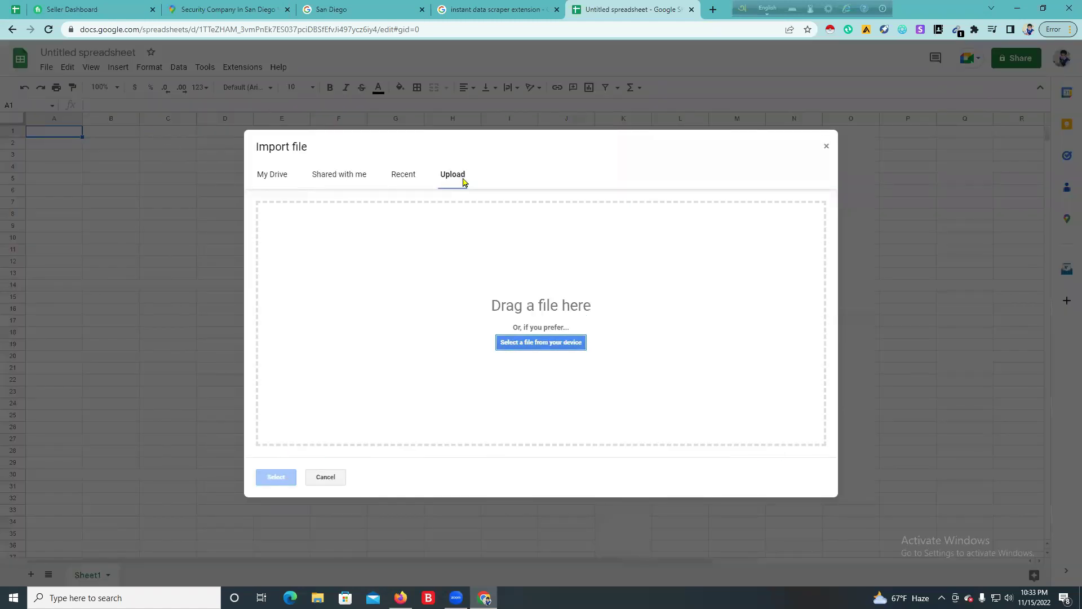
left_click(522, 343)
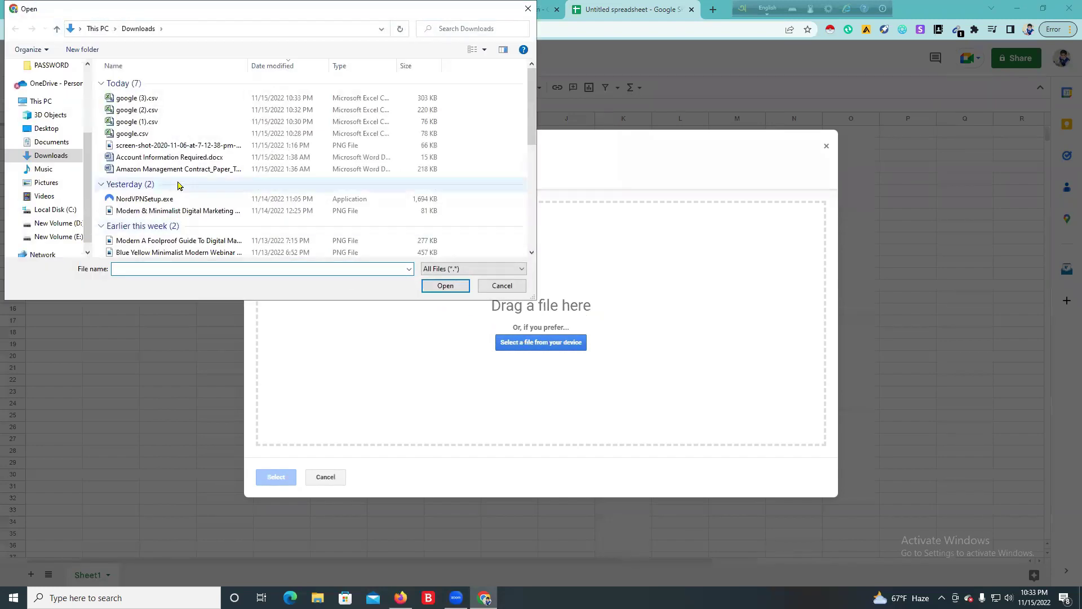
left_click(141, 99)
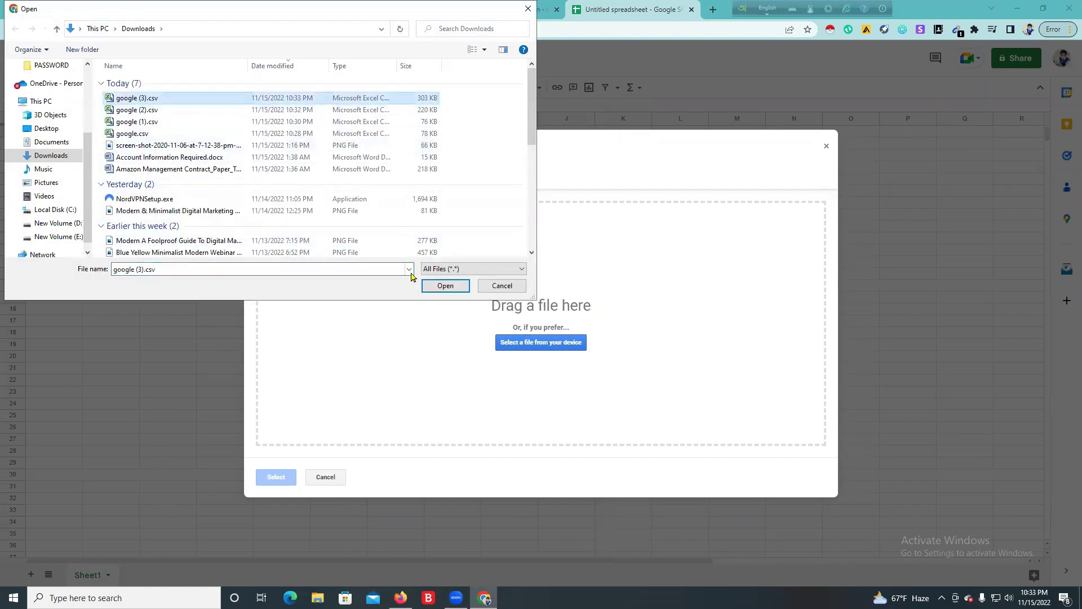
left_click(433, 286)
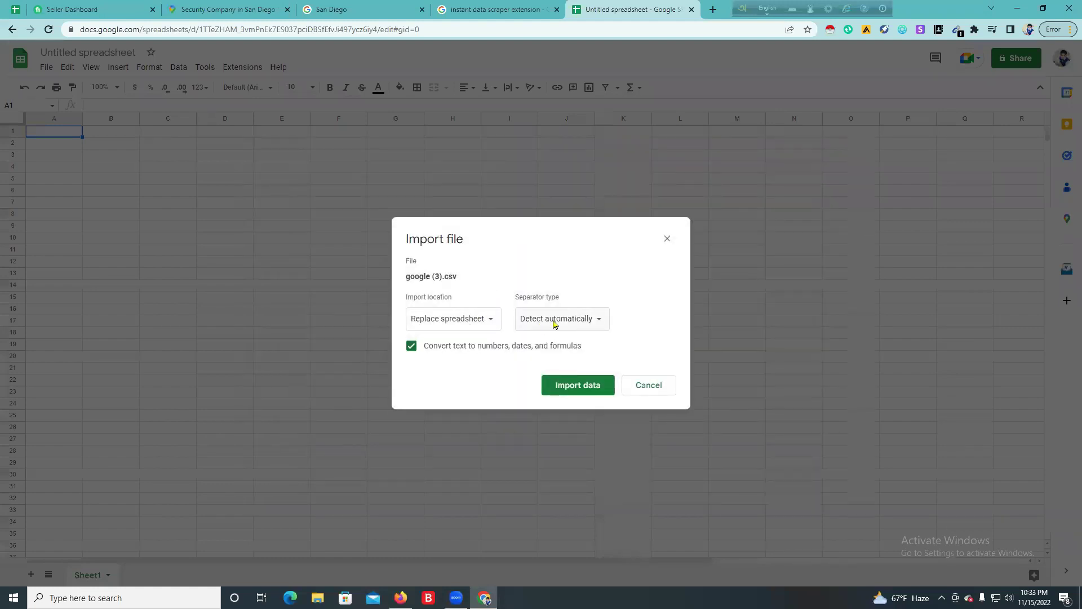
left_click(567, 389)
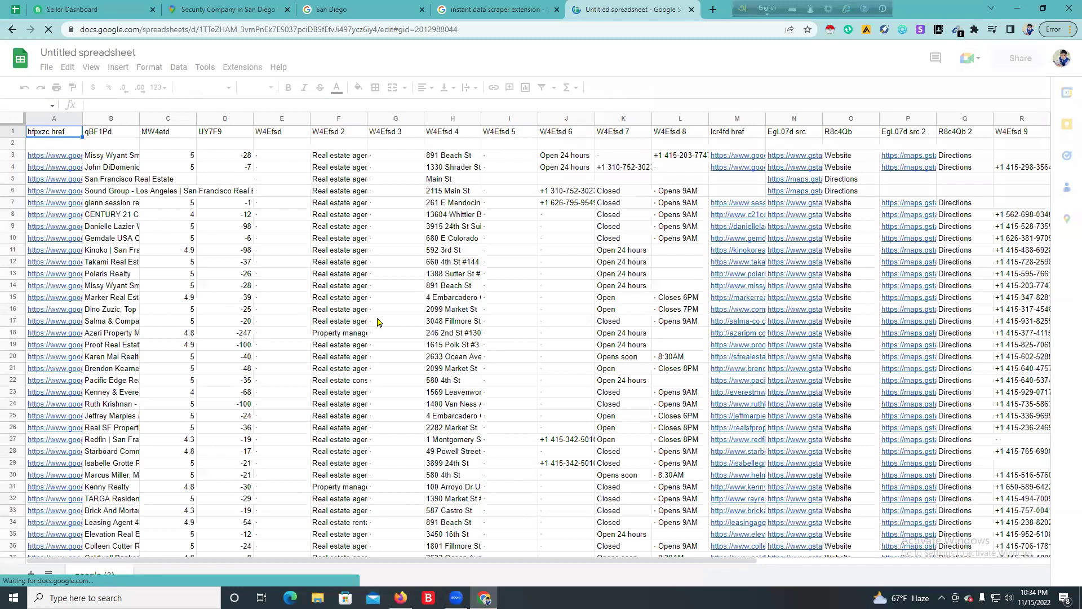
Step: Look through the imported rows and set text wrapping to Clip for all cells of the sheet
scroll(325, 323, "down", 8)
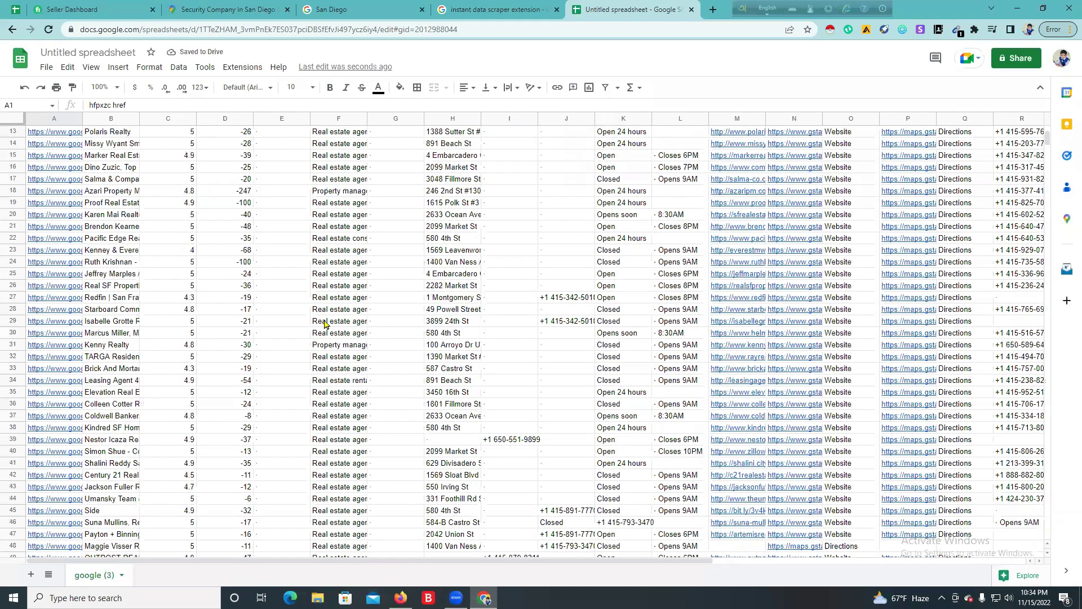
scroll(325, 323, "down", 15)
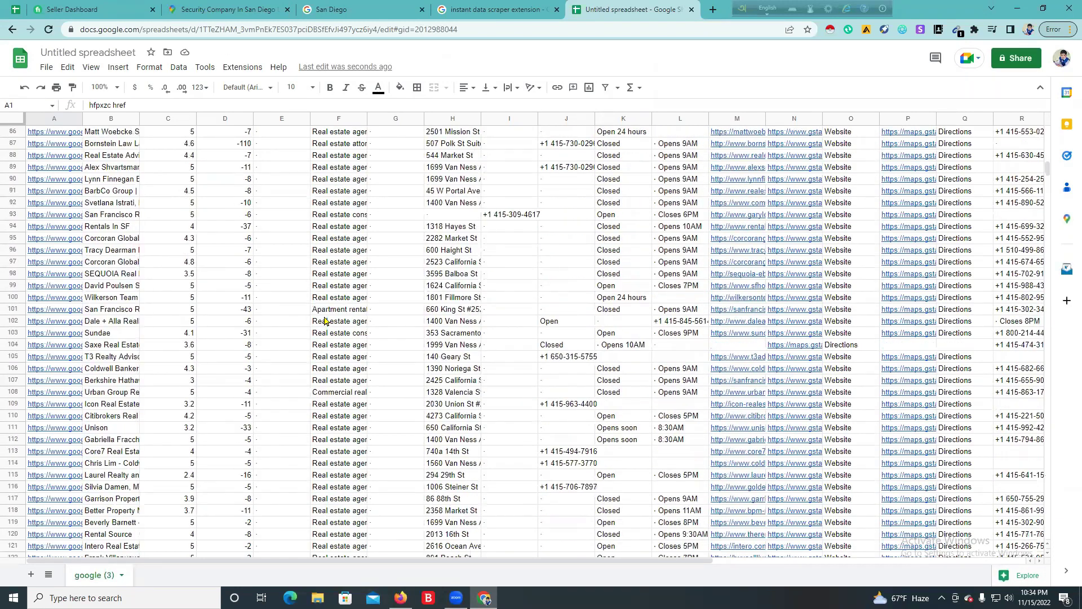
scroll(326, 322, "down", 15)
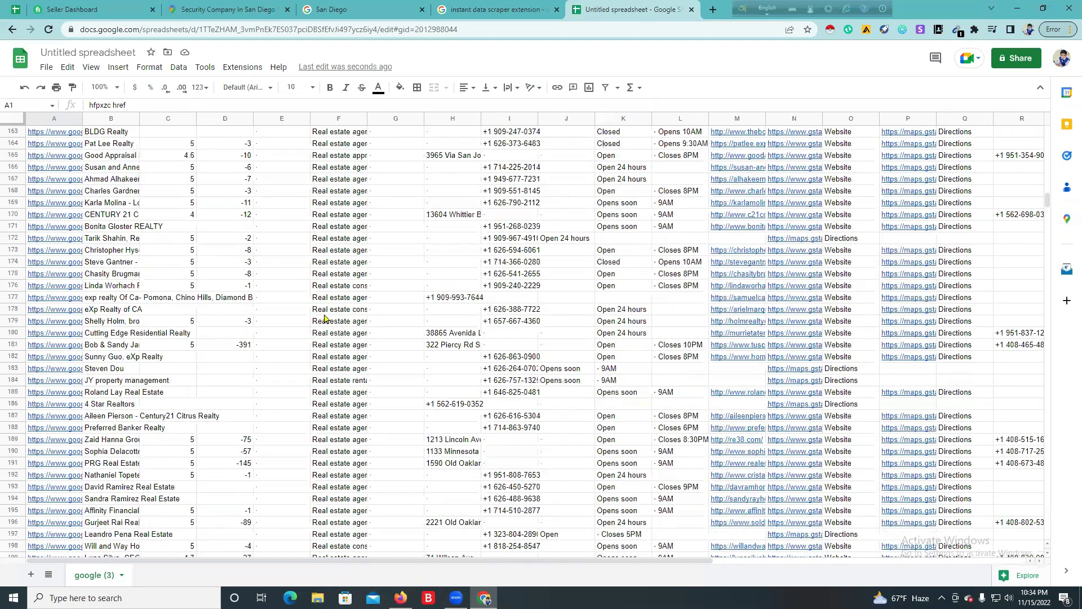
scroll(322, 319, "down", 6)
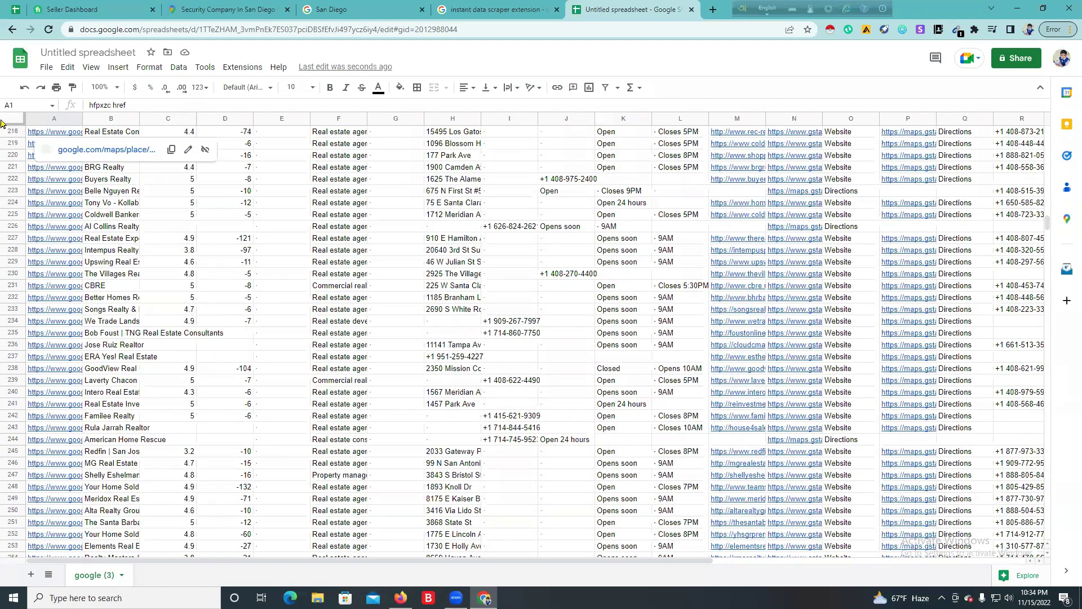
left_click(3, 122)
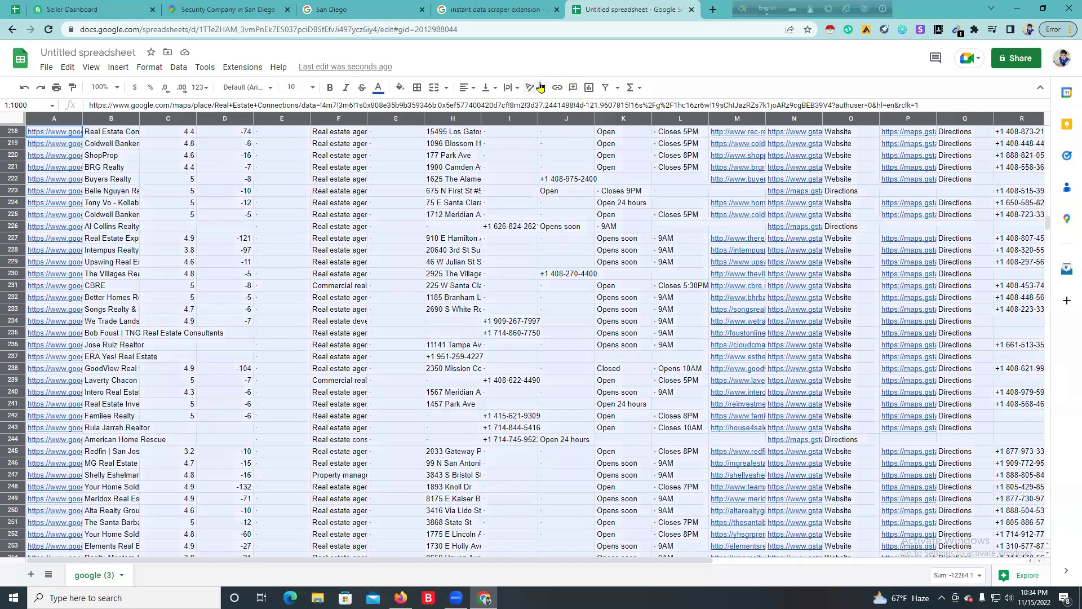
left_click(513, 87)
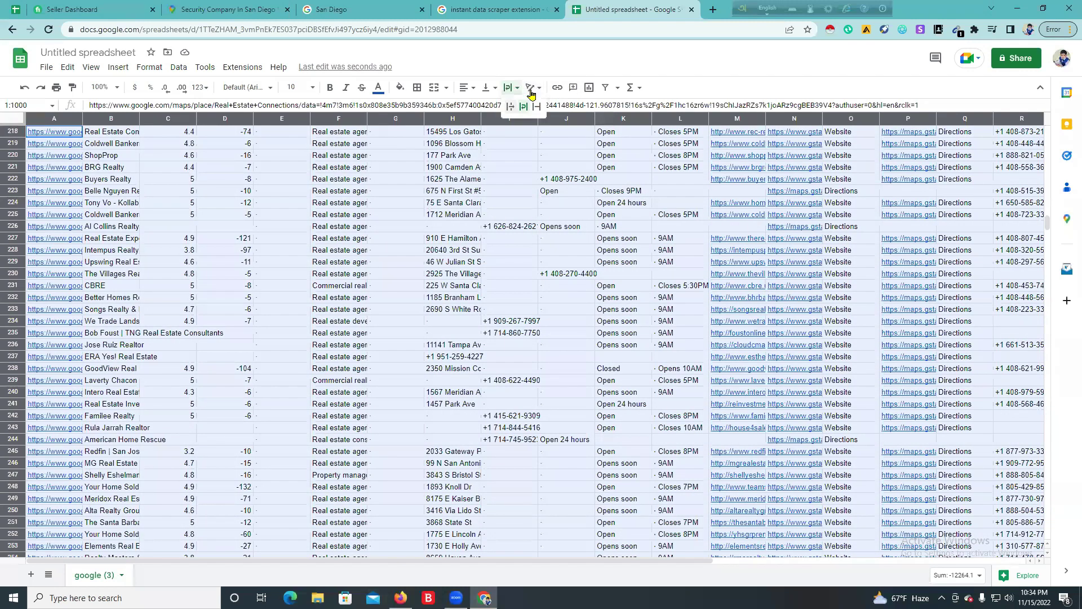
left_click(536, 107)
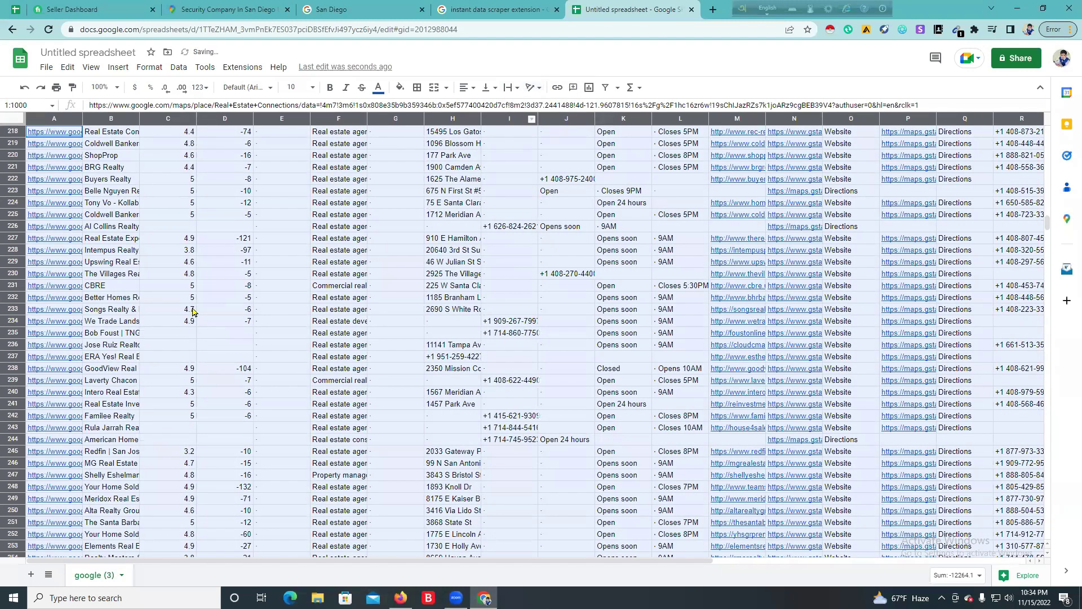
scroll(214, 291, "up", 13)
scroll(214, 291, "up", 20)
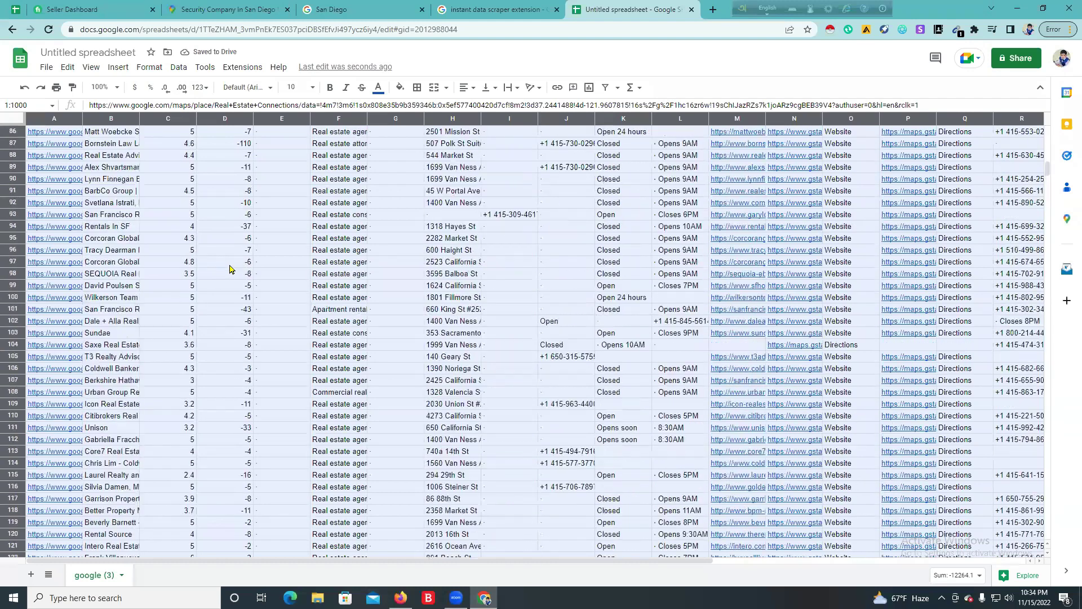
Step: Delete the hfpxzc href column that holds the Google Maps place links
scroll(242, 246, "up", 4)
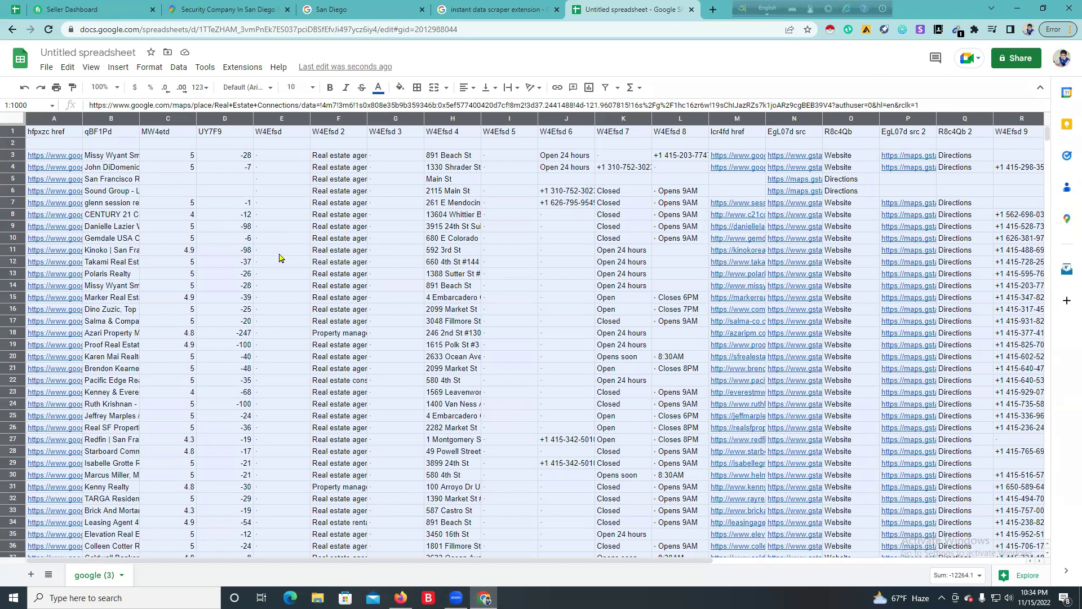
left_click(201, 230)
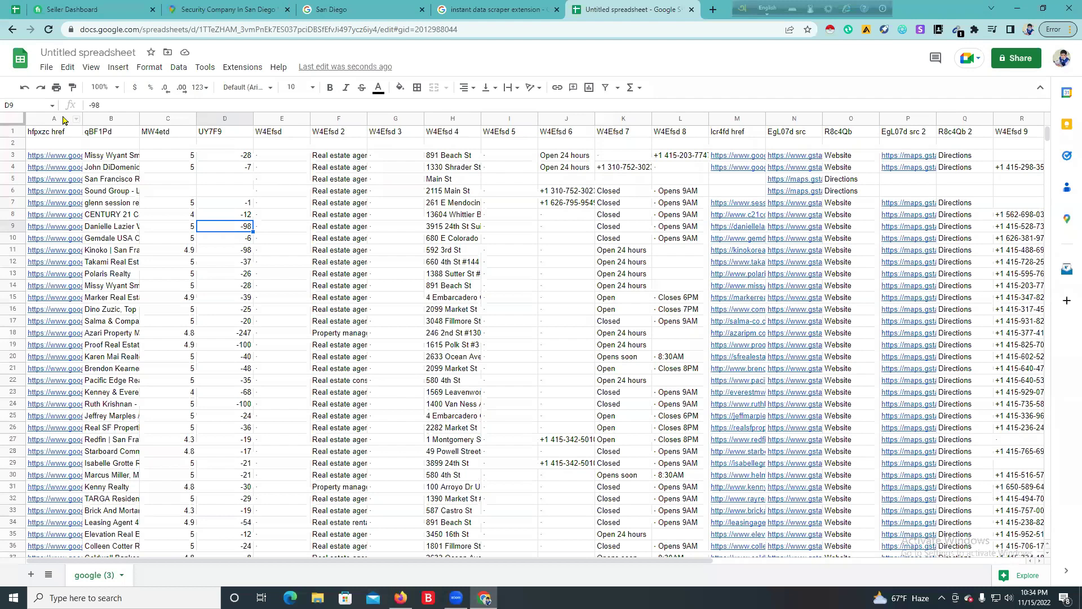
left_click_drag(81, 115, 112, 115)
left_click(68, 120)
right_click(67, 120)
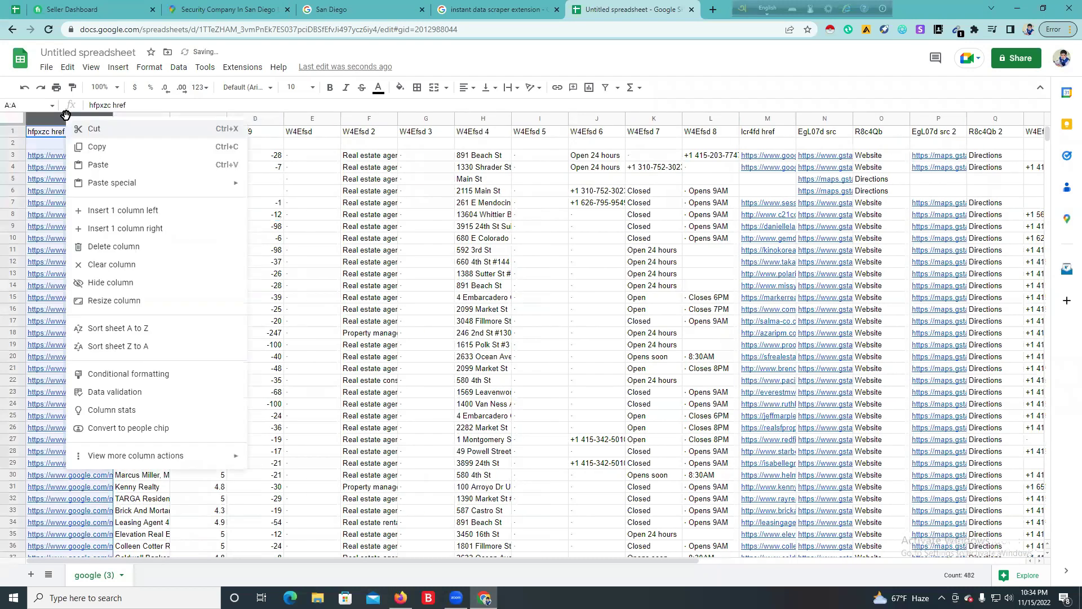
left_click(126, 246)
left_click(70, 178)
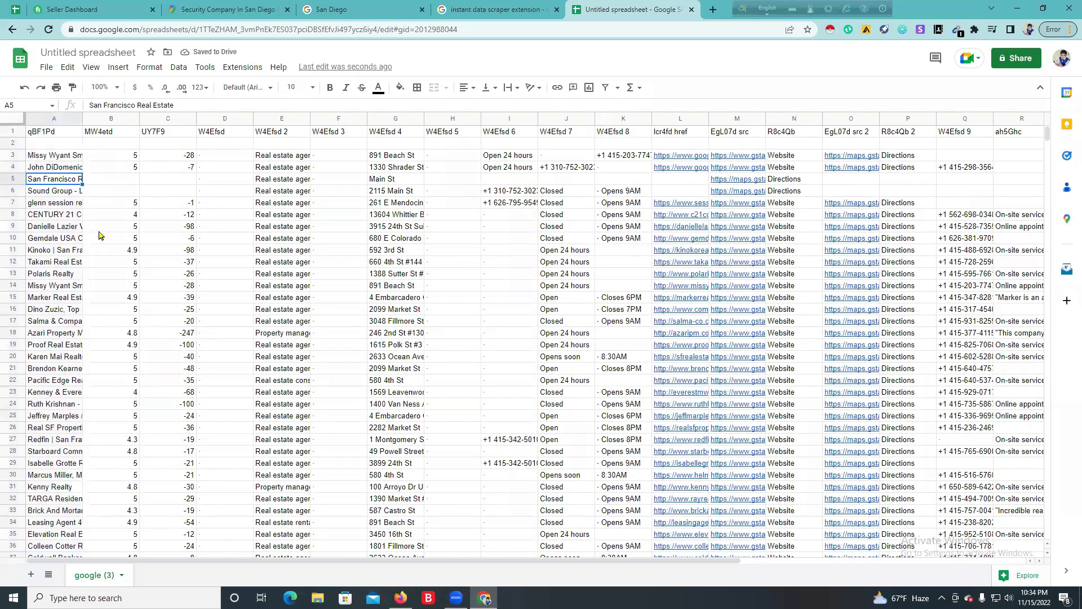
Step: Delete columns B to D, headed MW4etd, UY7F9 and W4Efsd
left_click_drag(100, 118, 205, 121)
right_click(204, 134)
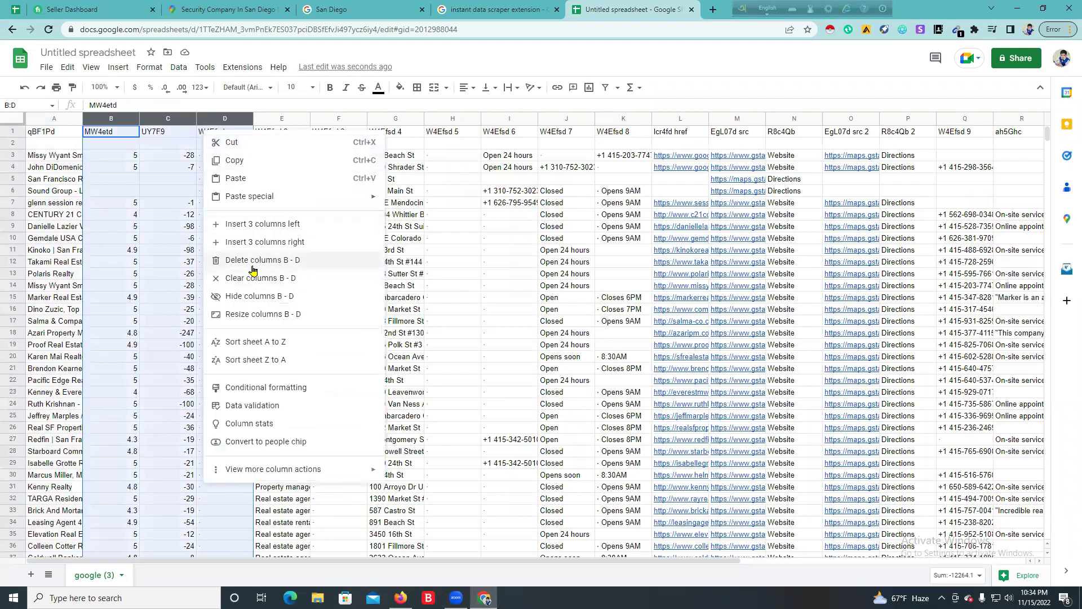
left_click(250, 261)
left_click(159, 205)
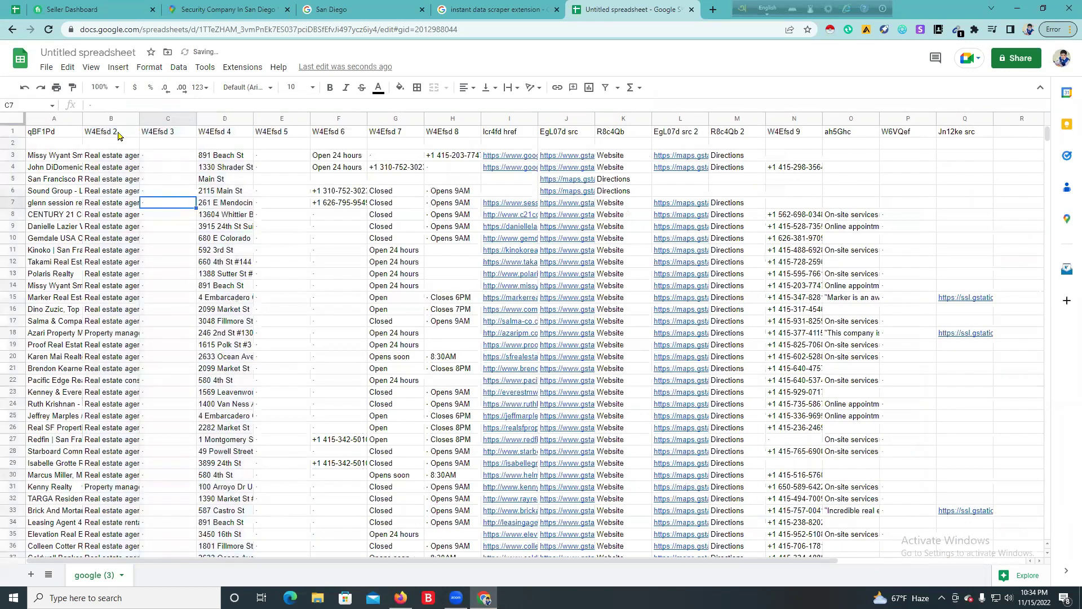
Step: Widen the W4Efsd 2 business-category column and delete the W4Efsd 3 column beside it
left_click_drag(138, 115, 164, 117)
left_click(198, 118)
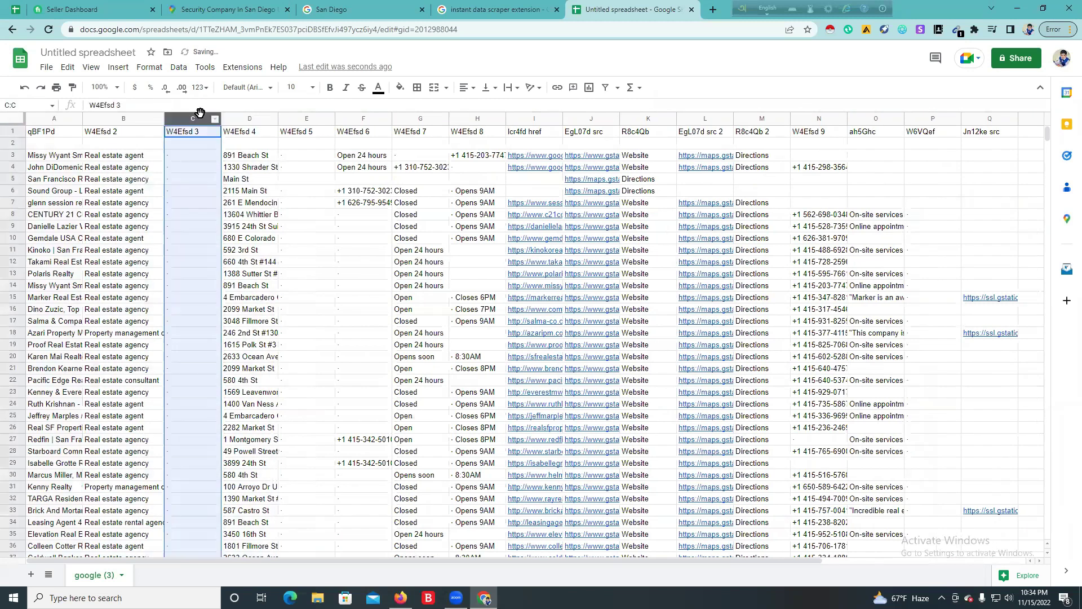
right_click(200, 116)
left_click(244, 247)
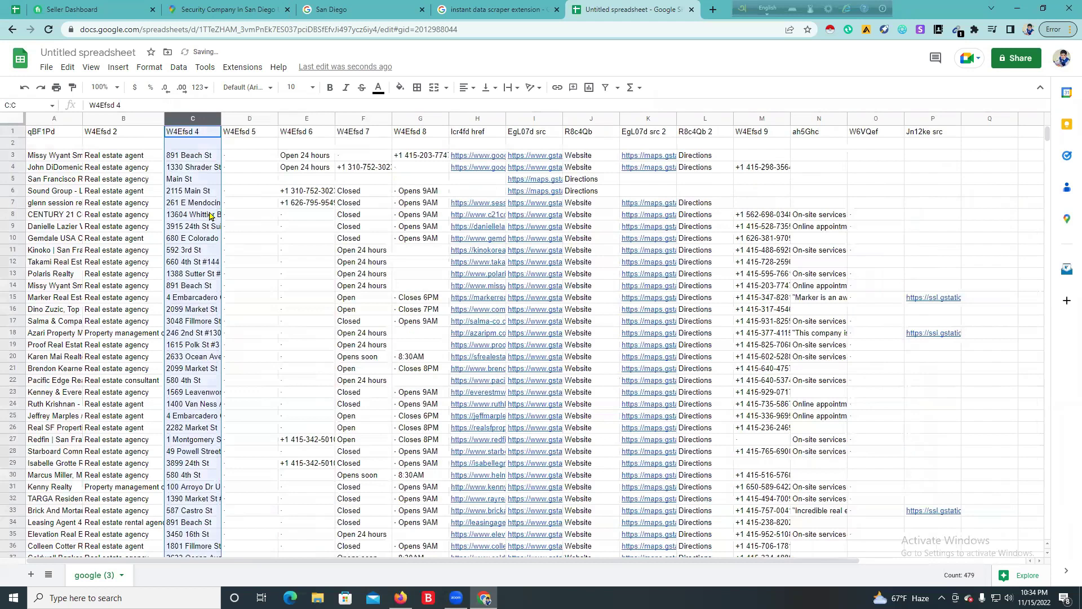
left_click(198, 169)
Step: Delete the W4Efsd 5 column that follows the street addresses
left_click_drag(242, 122, 265, 123)
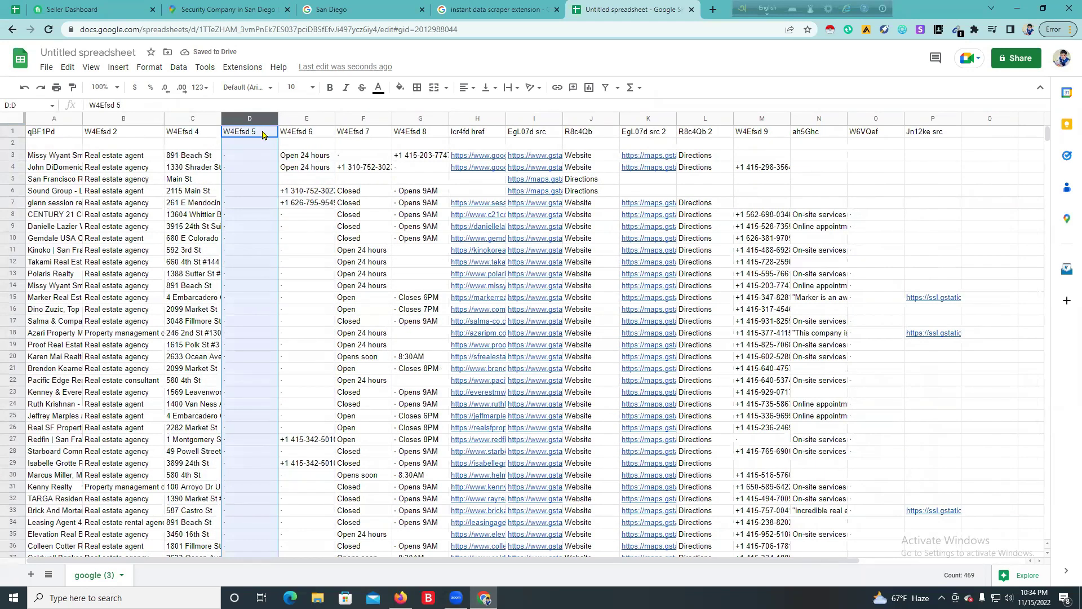
right_click(243, 138)
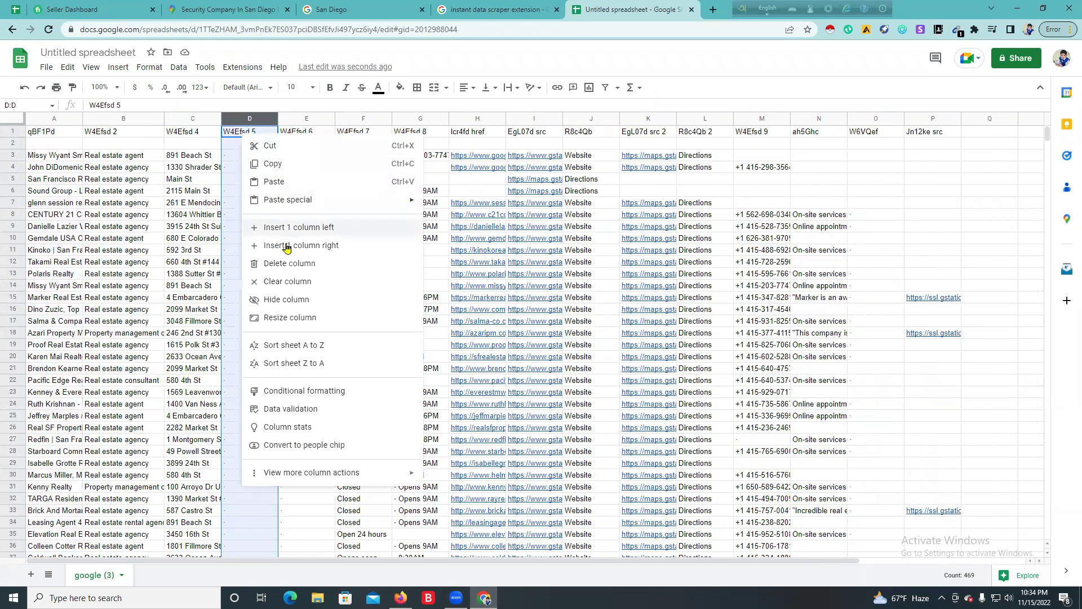
left_click(284, 270)
left_click(268, 243)
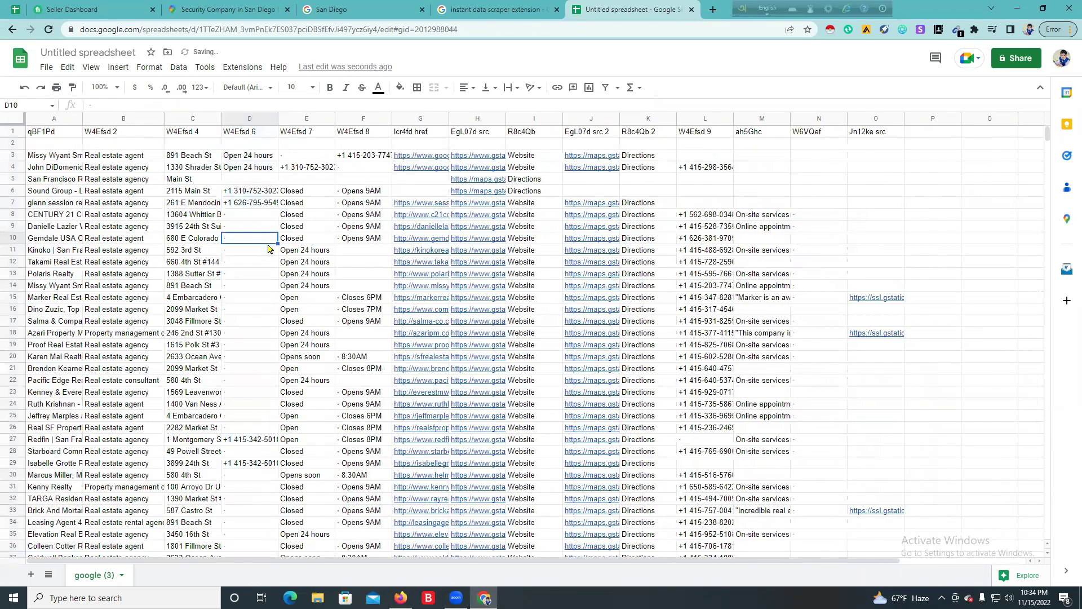
Step: Check the remaining data down the rows and delete columns D to F, headed W4Efsd 6, W4Efsd 7 and W4Efsd 8
scroll(316, 248, "down", 10)
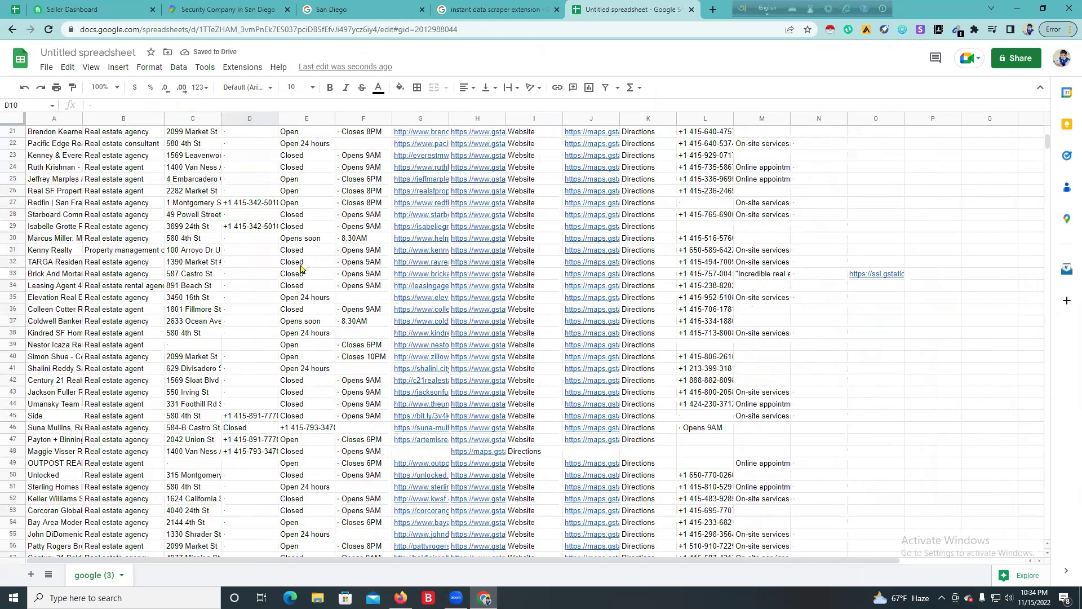
scroll(299, 269, "down", 20)
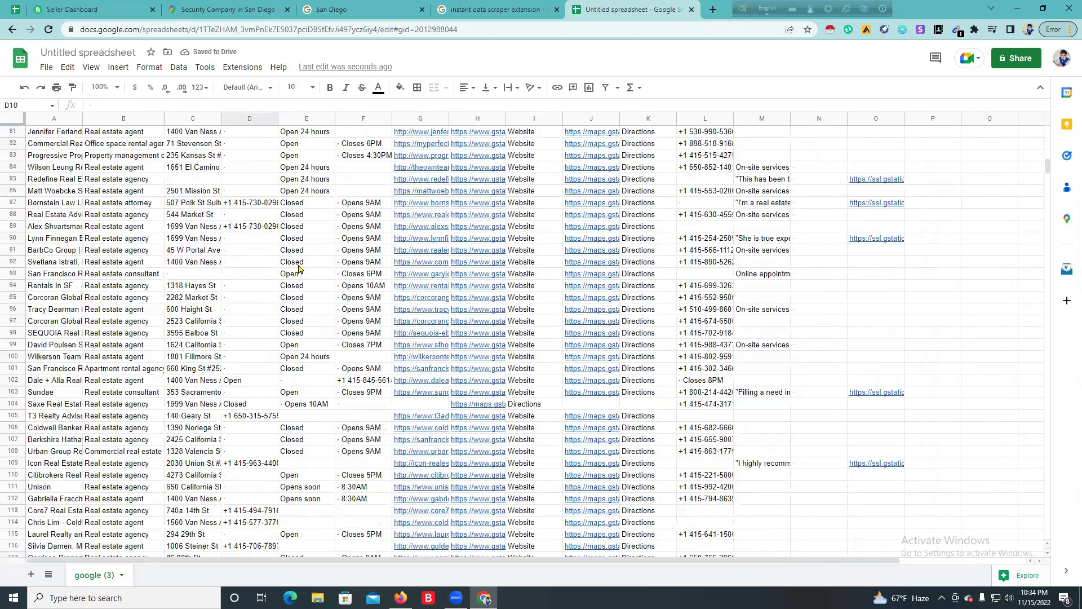
scroll(300, 269, "up", 18)
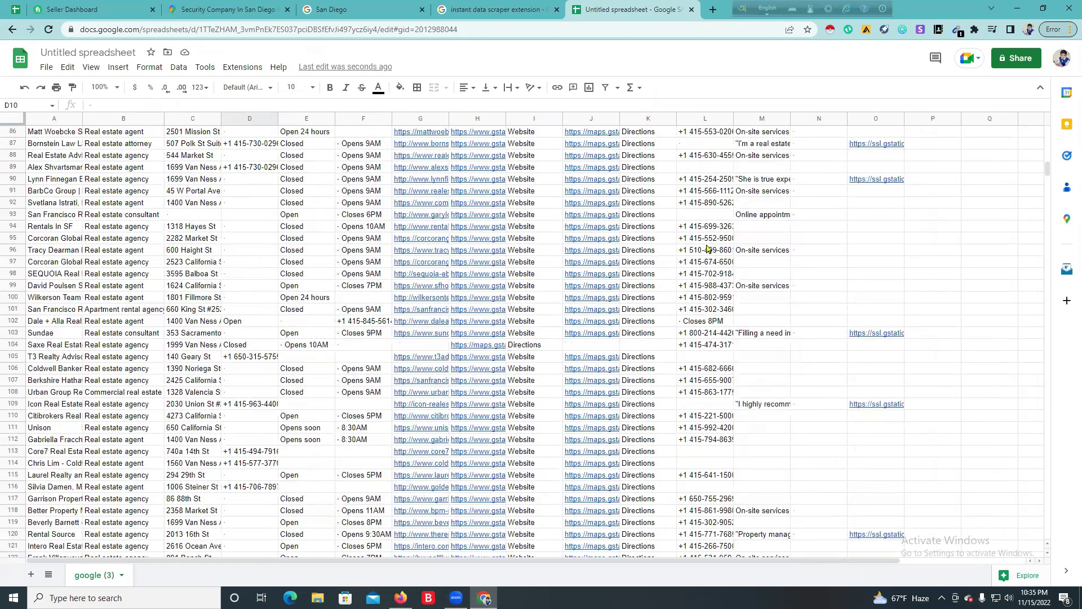
scroll(715, 193, "up", 18)
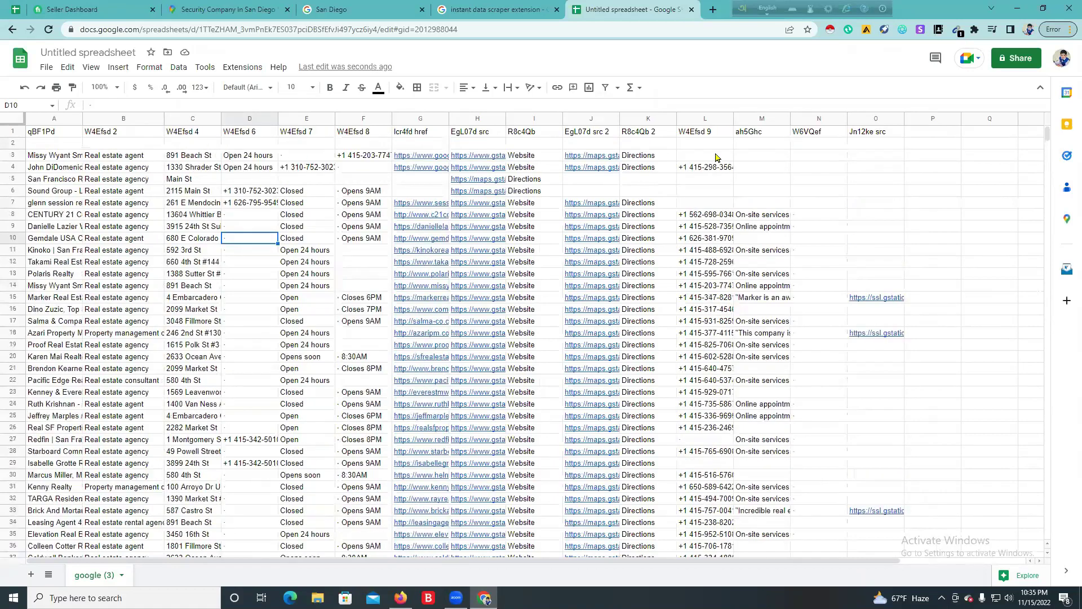
left_click(248, 118)
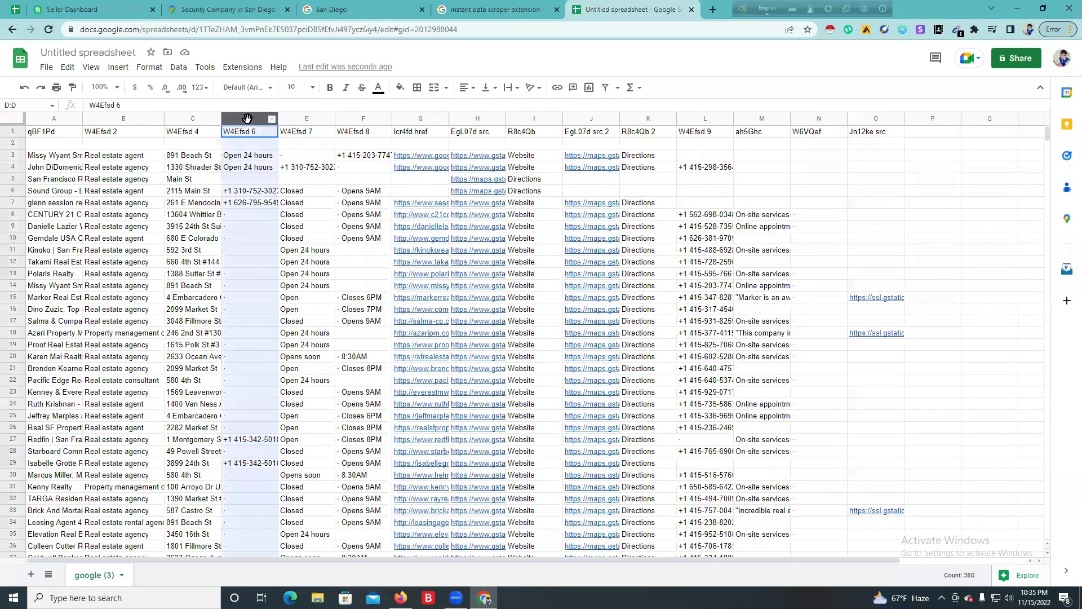
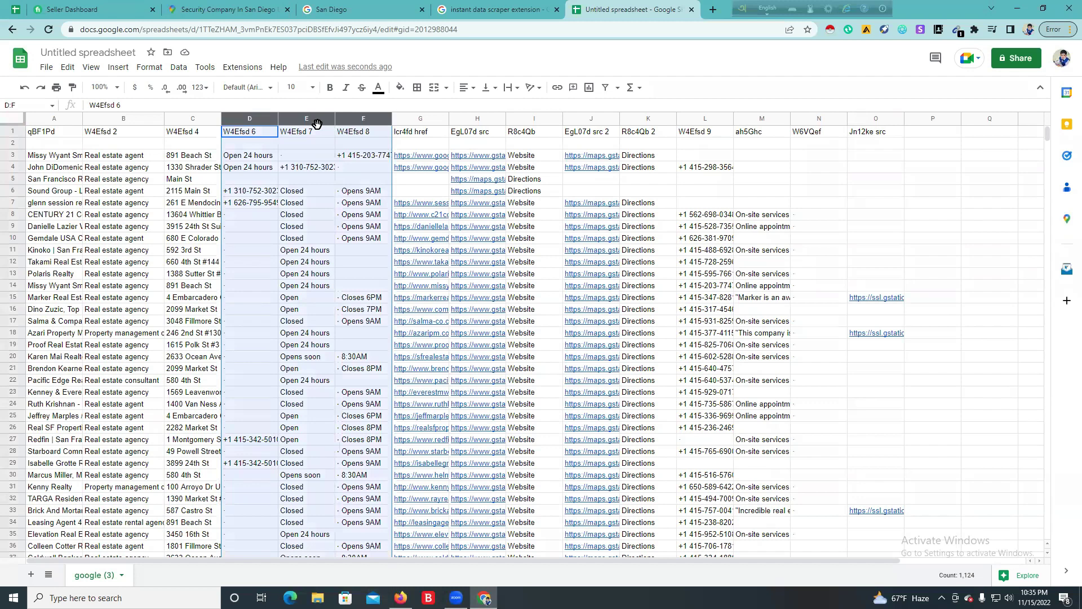
right_click(318, 125)
left_click(367, 257)
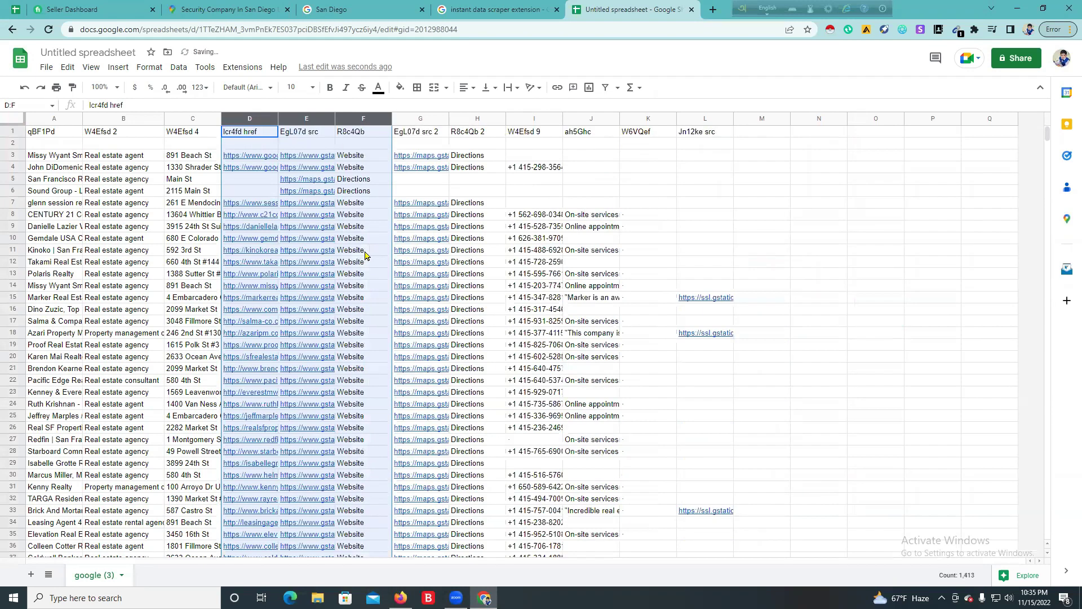
left_click(303, 219)
Step: Delete the R8c4Qb column containing the Website and Directions labels
left_click(363, 120)
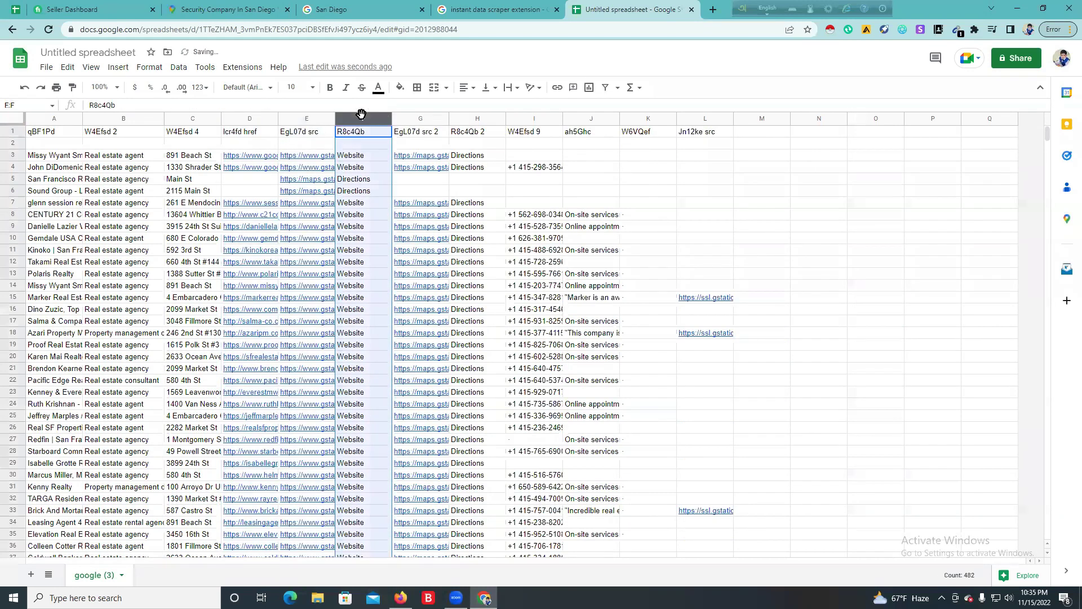
right_click(361, 115)
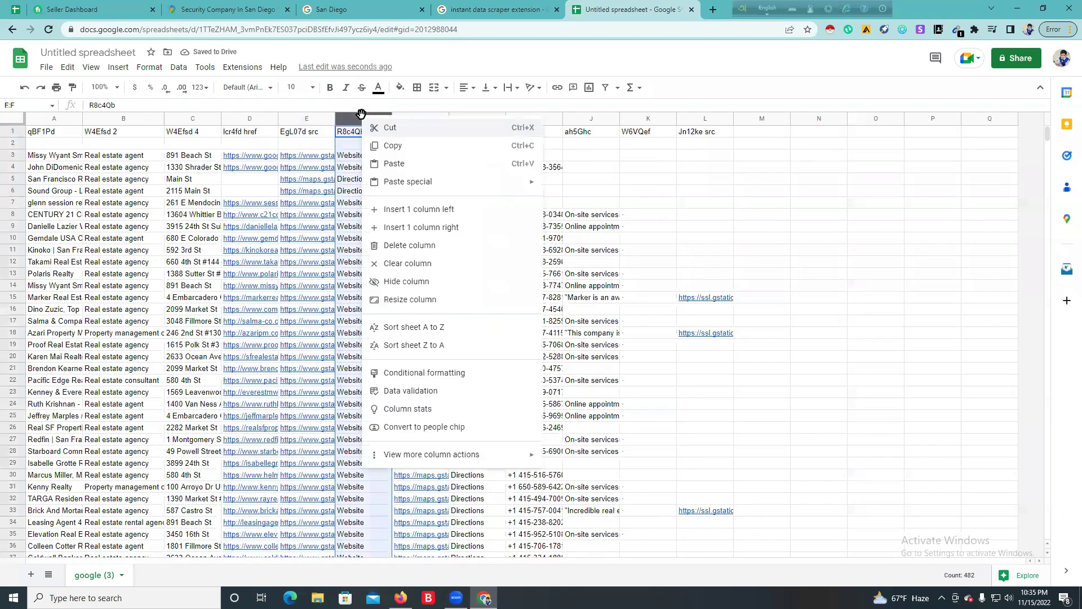
left_click(416, 246)
left_click(355, 219)
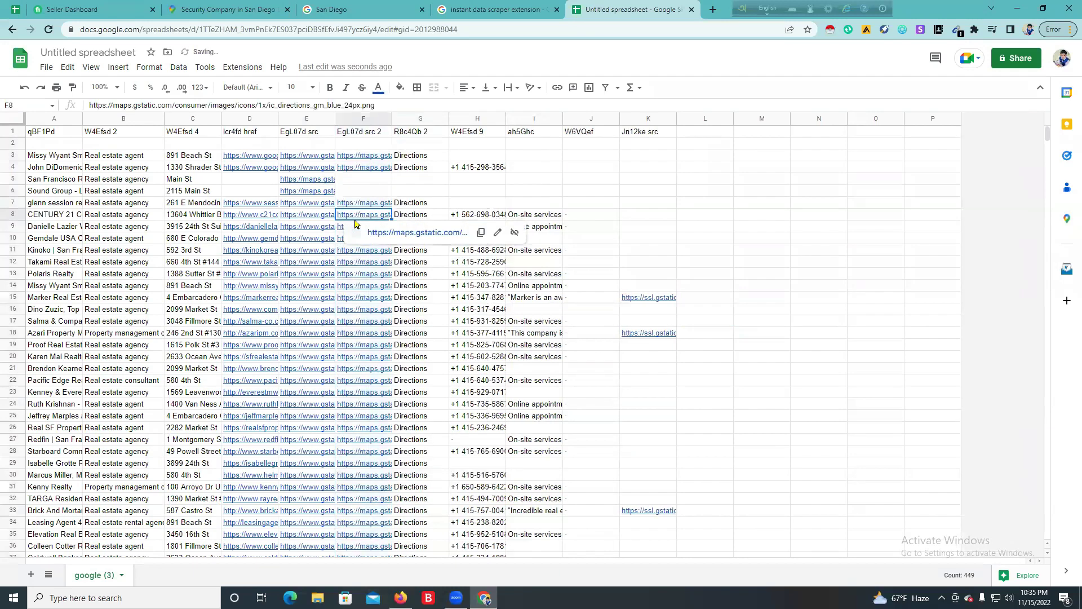
Step: Fit the widths of the EgL07d src 2, EgL07d src and lcr4fd href columns to their full links
double_click(391, 115)
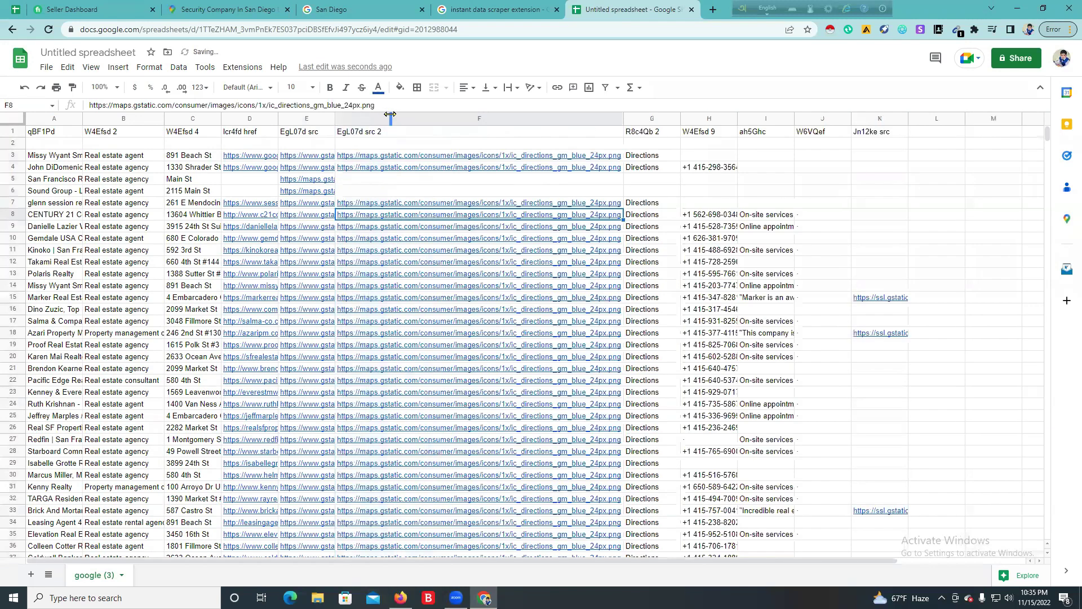
double_click(333, 116)
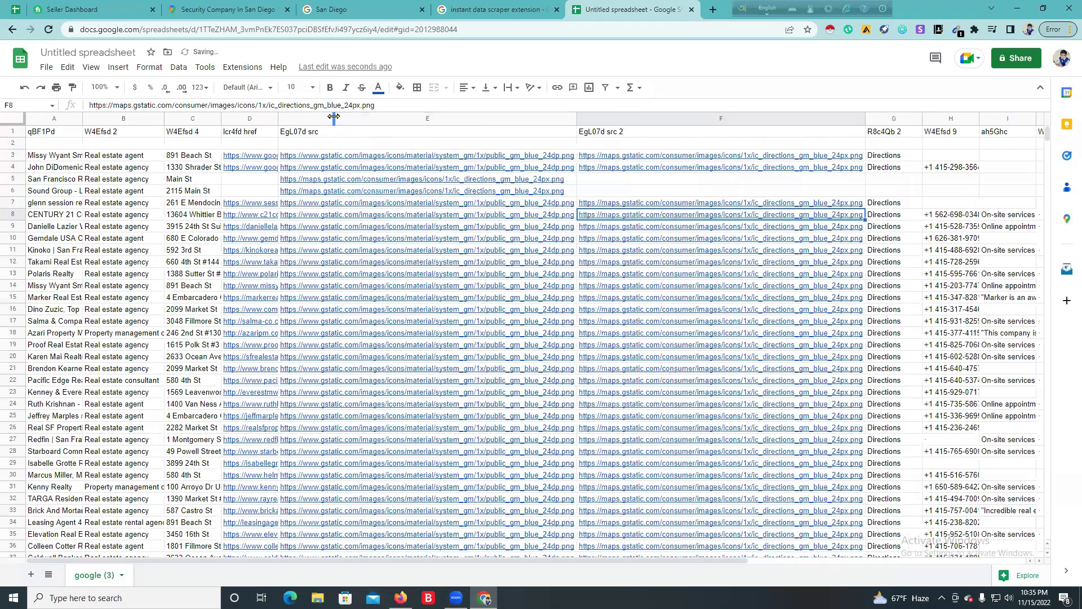
double_click(277, 118)
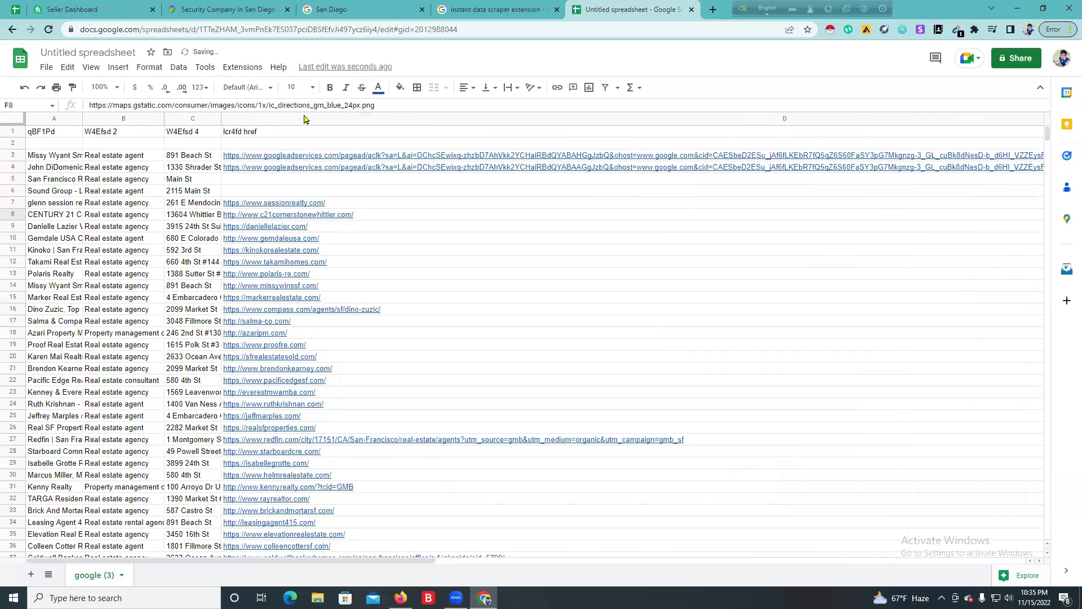
left_click(303, 119)
Step: Delete the two icon-link columns, EgL07d src 2 and EgL07d src
left_click_drag(318, 560, 829, 576)
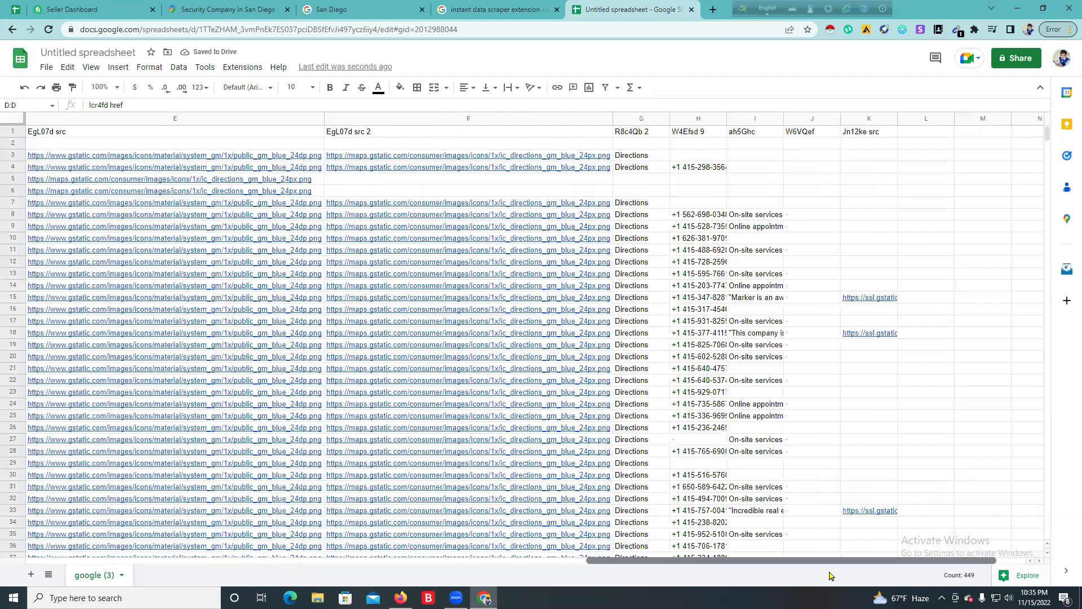
left_click(344, 249)
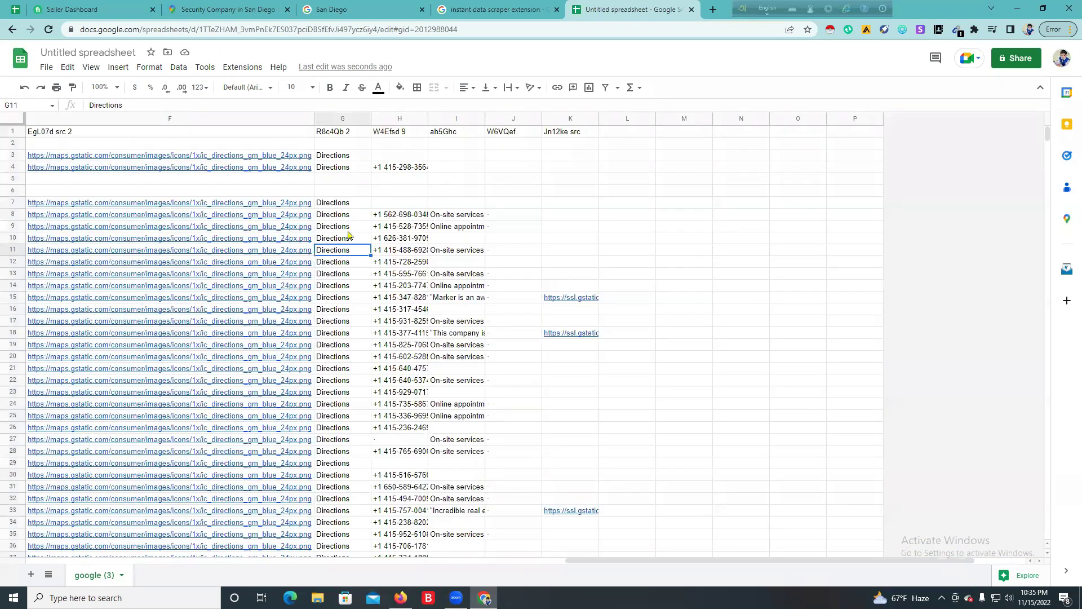
left_click(226, 119)
right_click(226, 119)
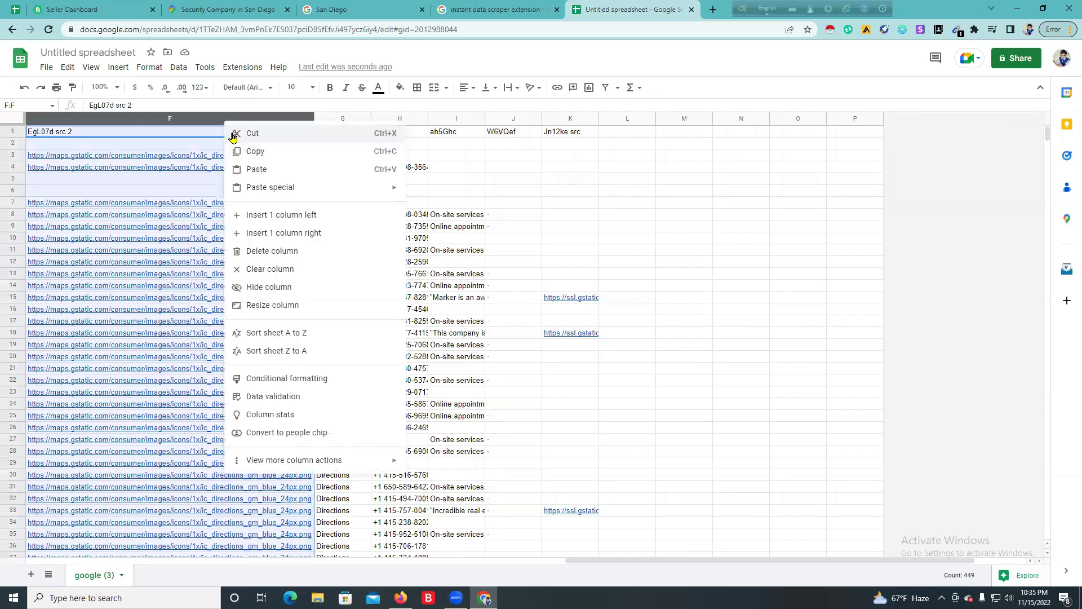
left_click(272, 252)
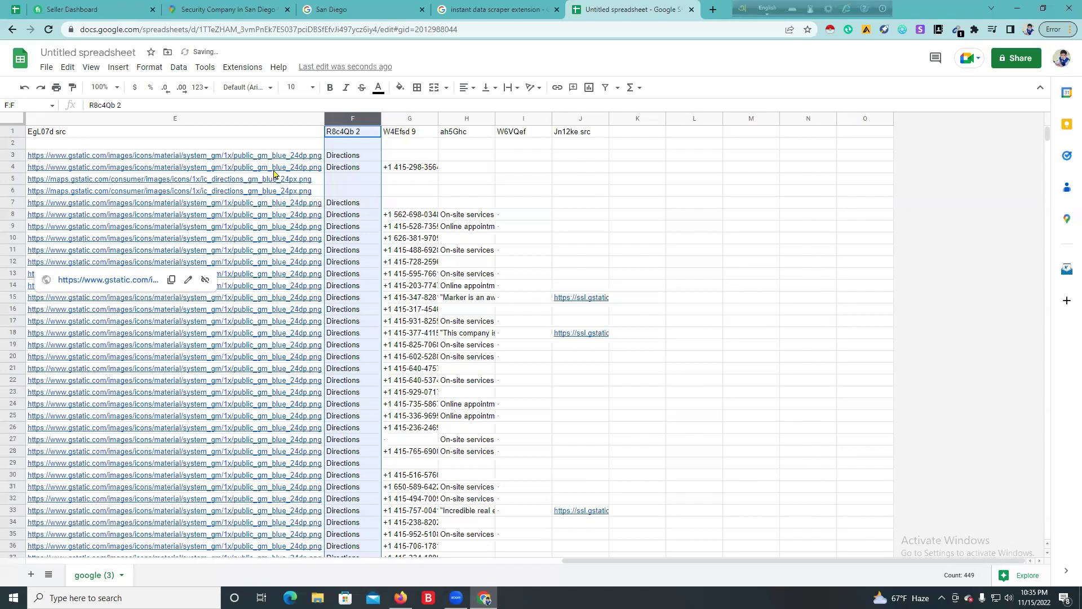
left_click(207, 118)
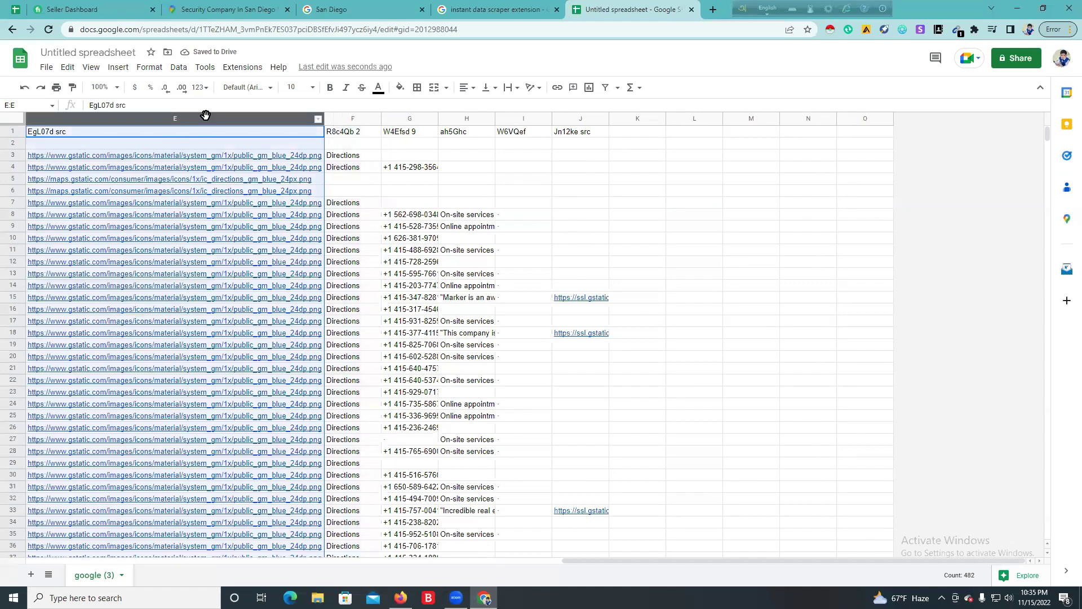
right_click(207, 117)
left_click(252, 250)
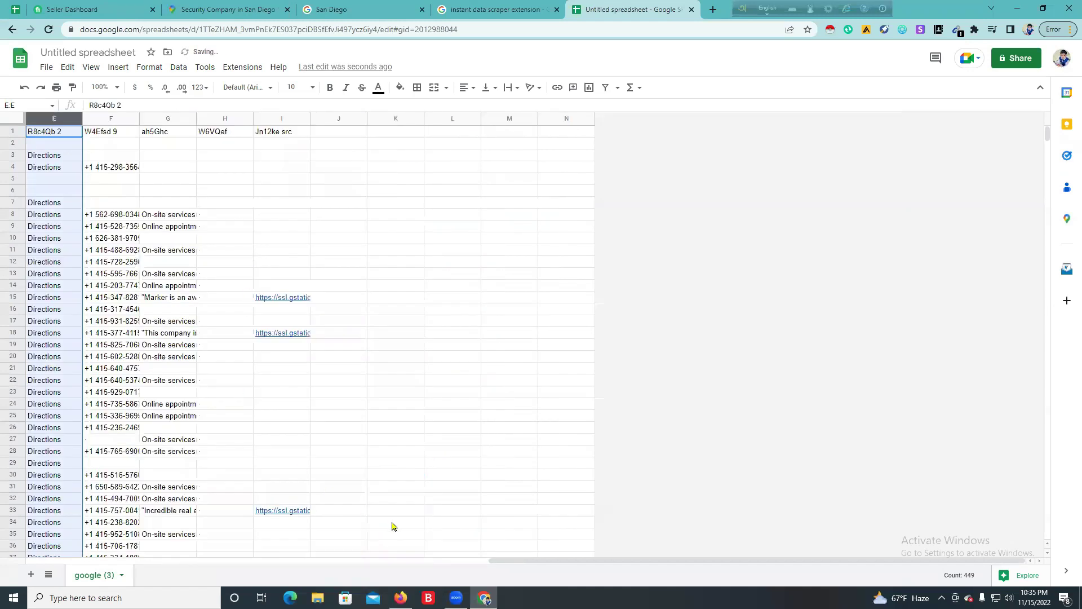
Step: Delete columns G to I after the phone numbers, headed ah5Ghc, W6VQef and Jn12ke src
mouse_move(489, 561)
left_mouse_down()
mouse_move(398, 562)
mouse_move(492, 562)
left_mouse_up()
left_click_drag(648, 563, 737, 563)
left_click_drag(164, 118, 254, 150)
right_click(254, 150)
left_click(307, 278)
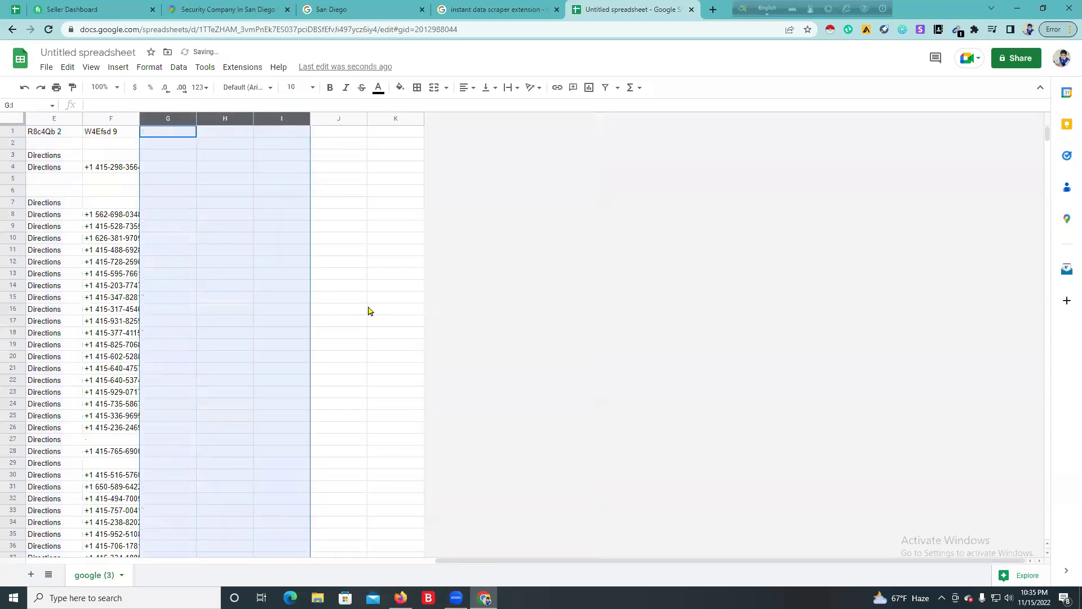
Step: Delete rows 2 to 6, the blank row and the incomplete or ad-linked entries under the headers
left_click_drag(482, 564, 2, 566)
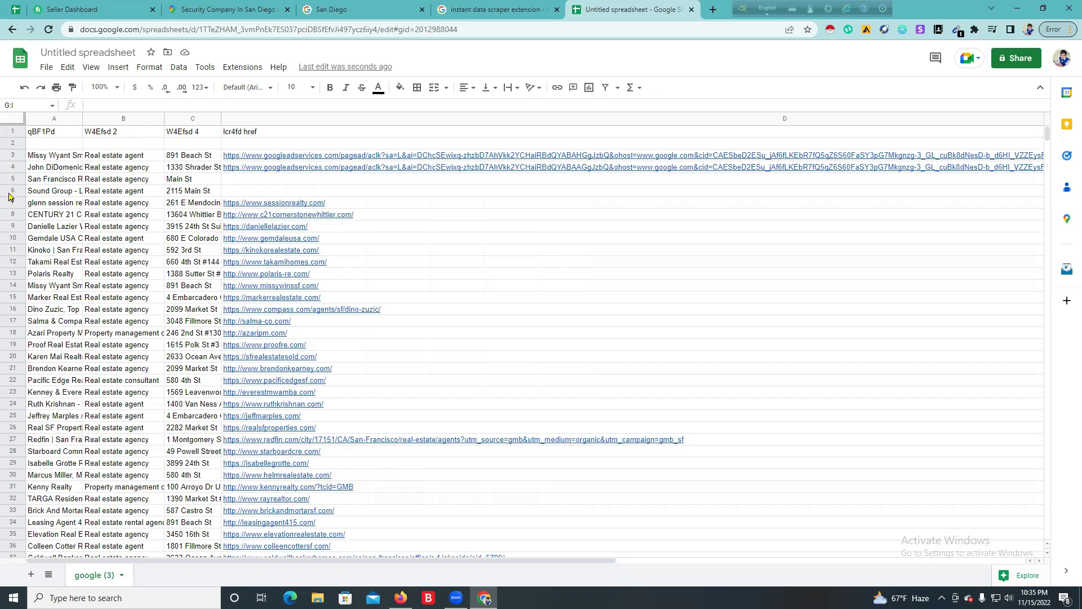
left_click_drag(8, 196, 7, 142)
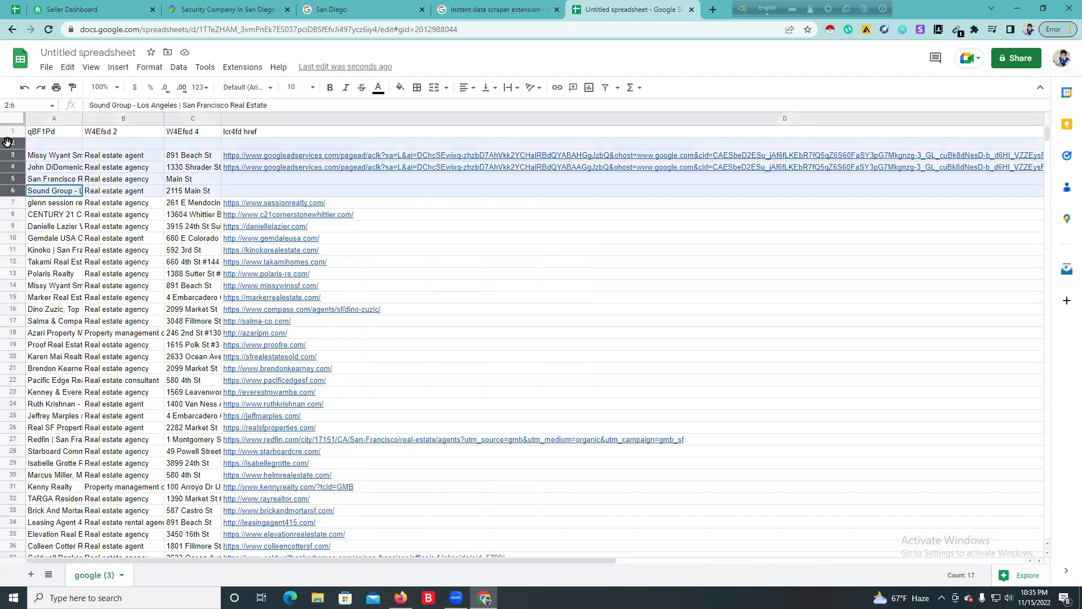
right_click(87, 154)
left_click(140, 281)
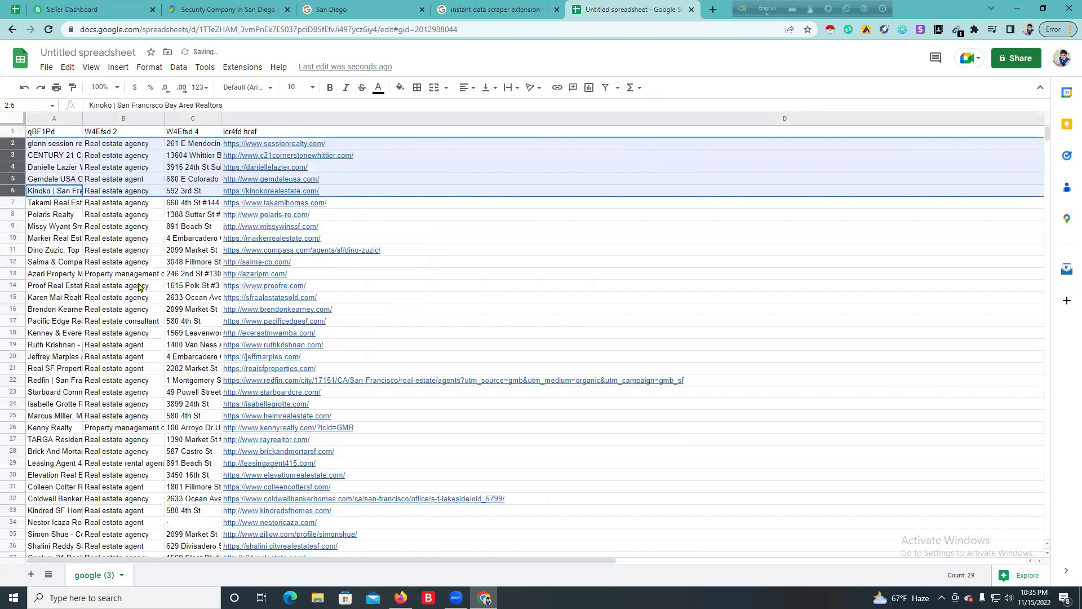
left_click(247, 251)
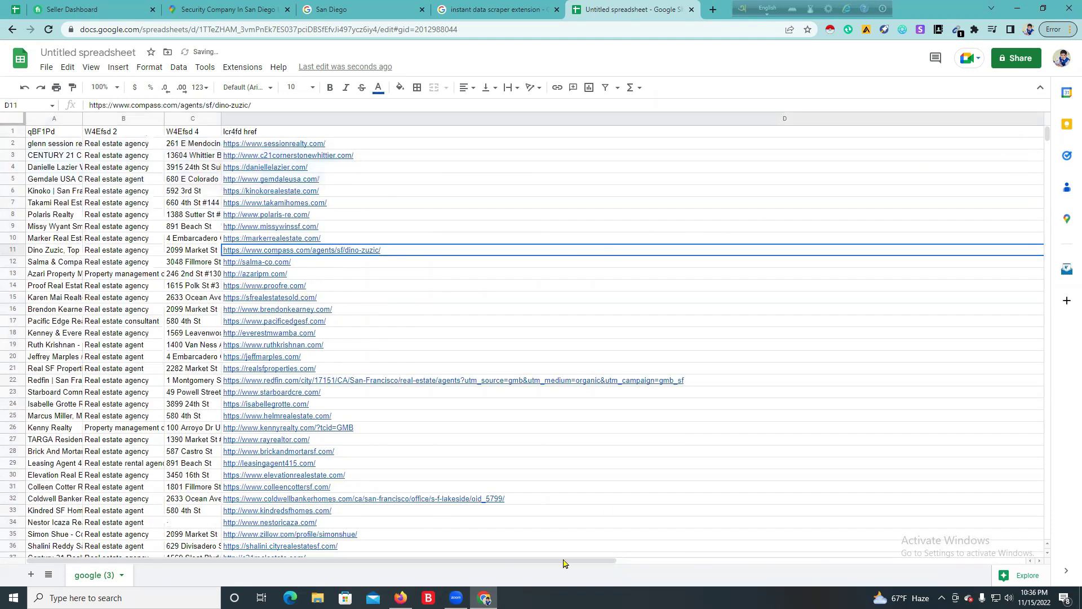
Step: Fit the width of column A, headed qBF1Pd, to the full company names
left_click_drag(526, 562, 648, 575)
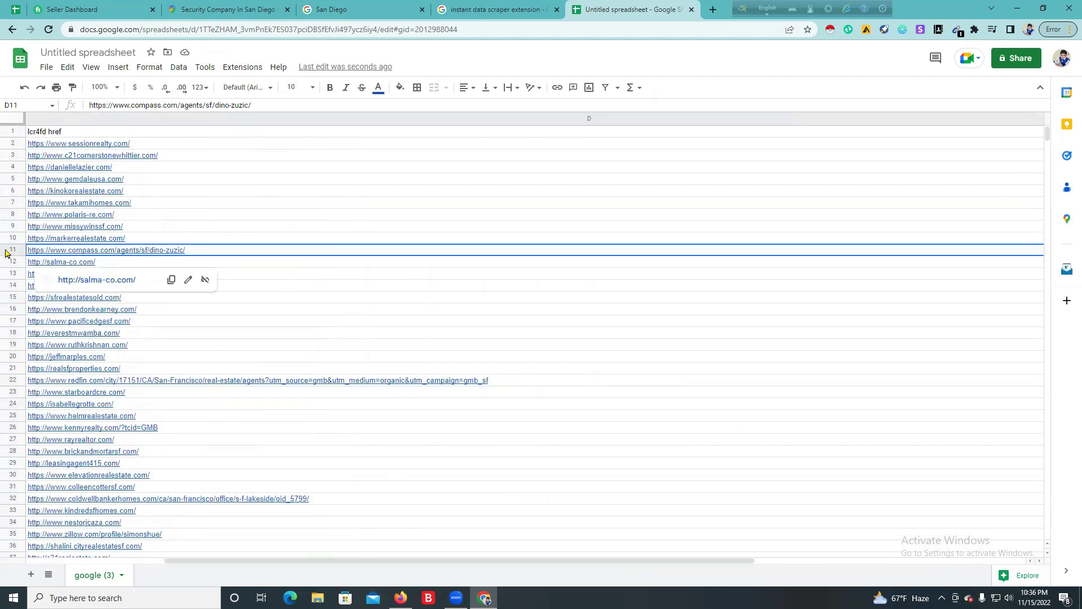
left_click_drag(510, 561, 552, 566)
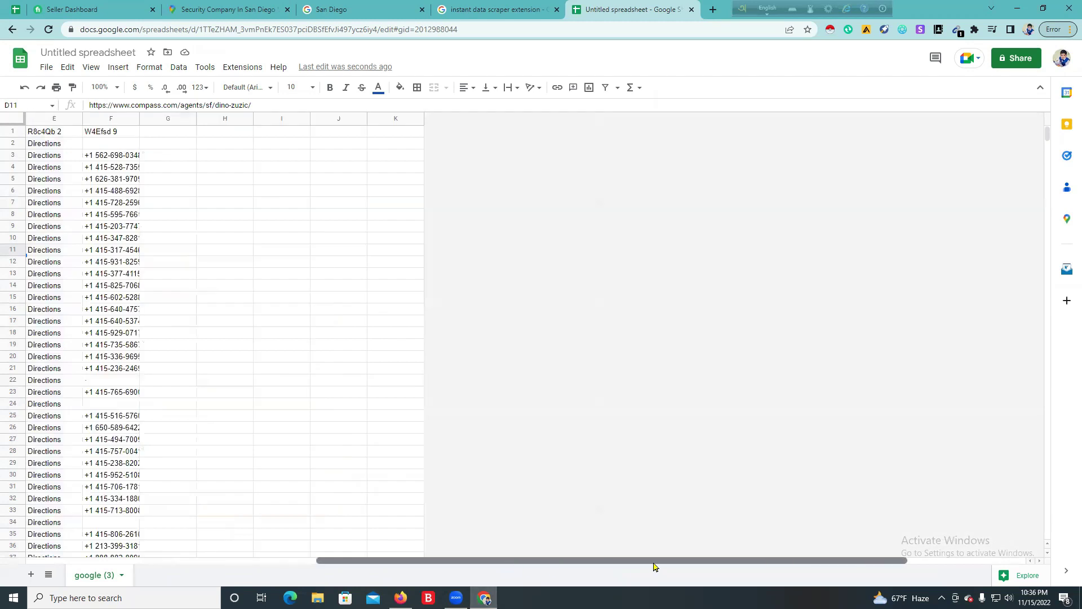
left_click_drag(403, 562, 14, 549)
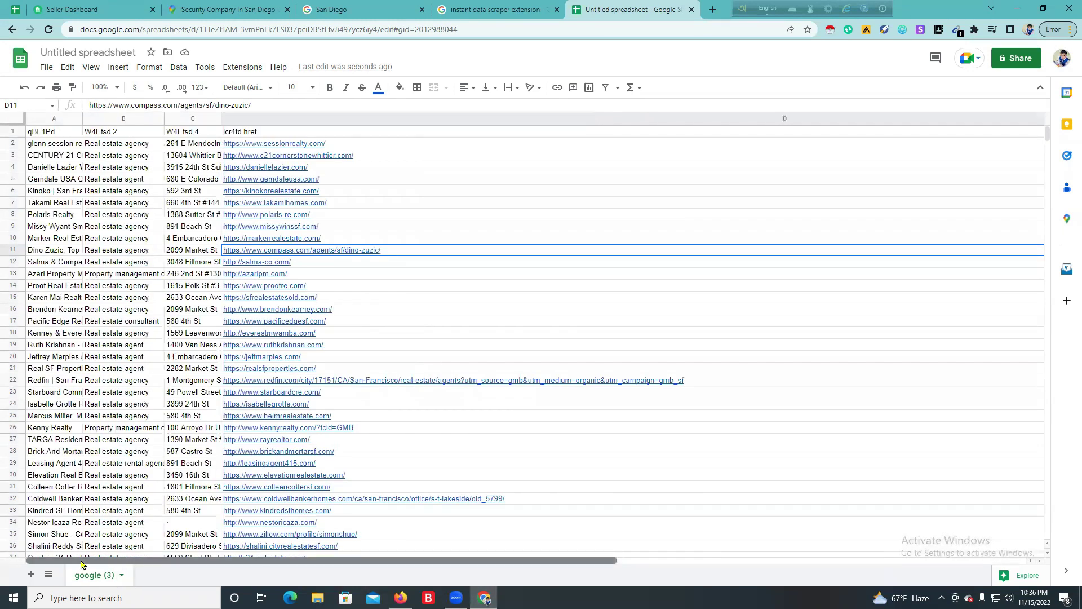
double_click(82, 117)
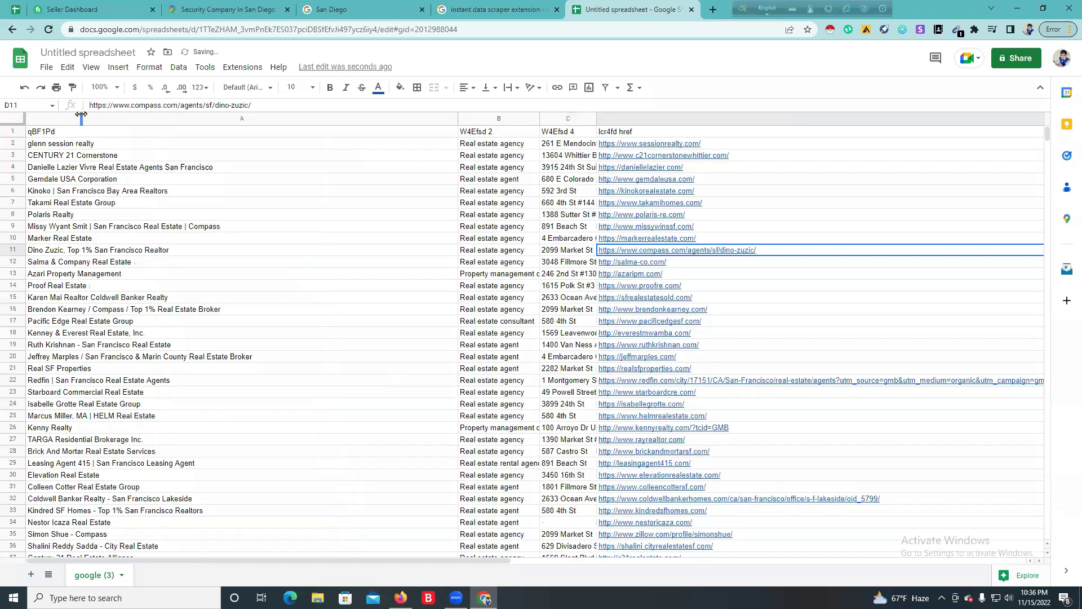
Step: Rename the header of column A to "Company Name"
left_click(5, 132)
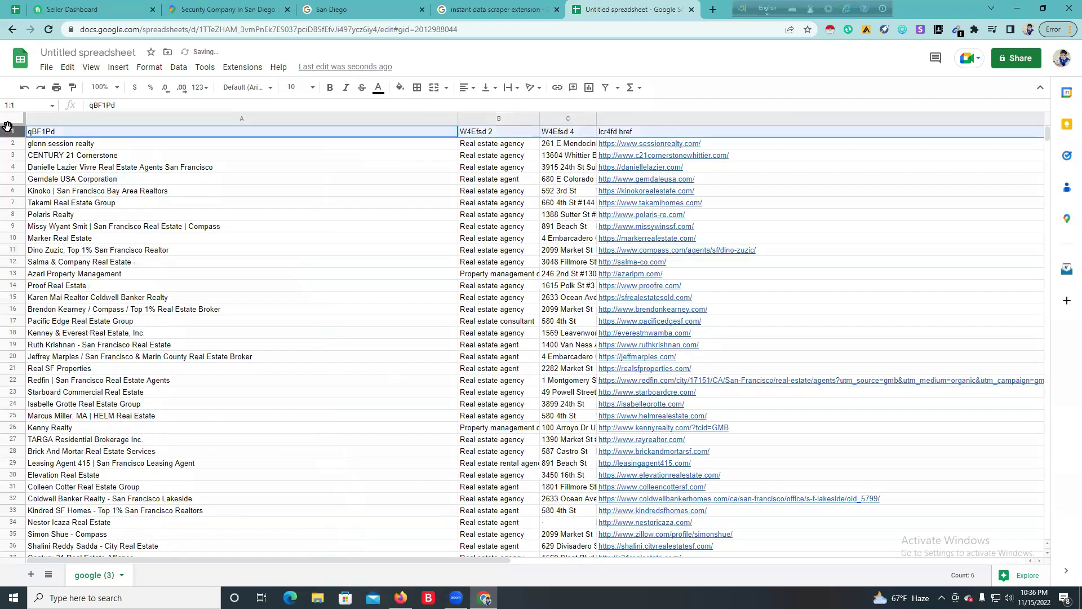
right_click(5, 131)
left_click(336, 130)
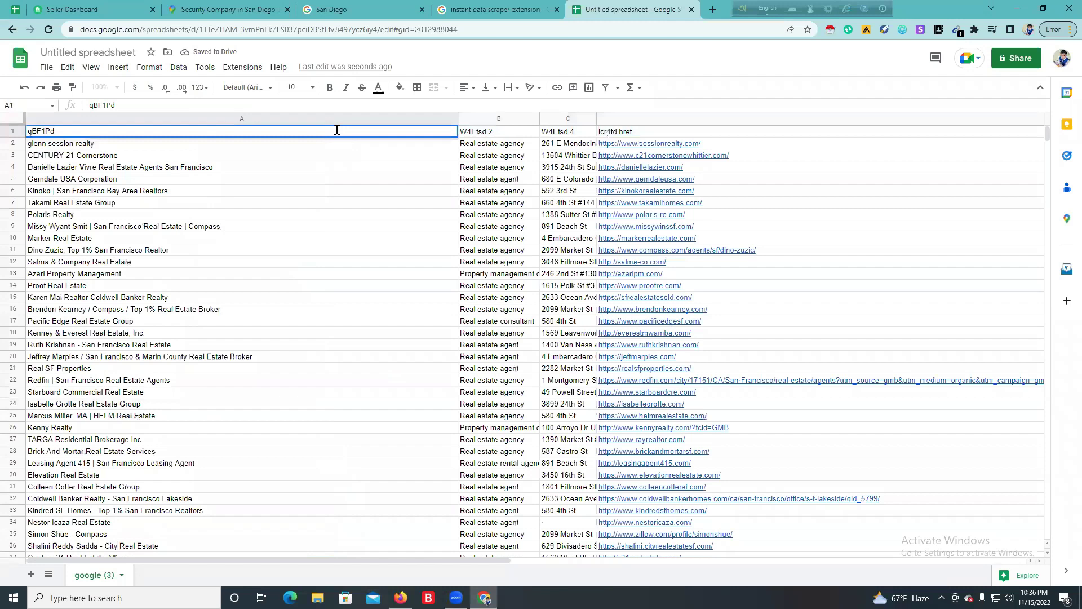
double_click(336, 130)
type("Company Name")
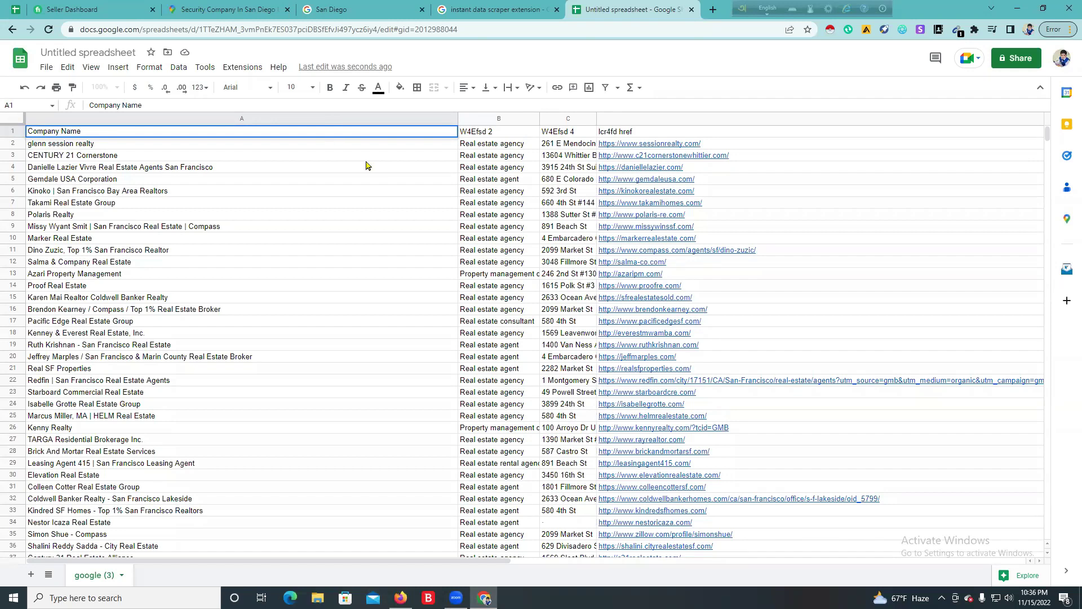
Step: Rename the header of column B to "Company Category"
left_click(461, 133)
type("C")
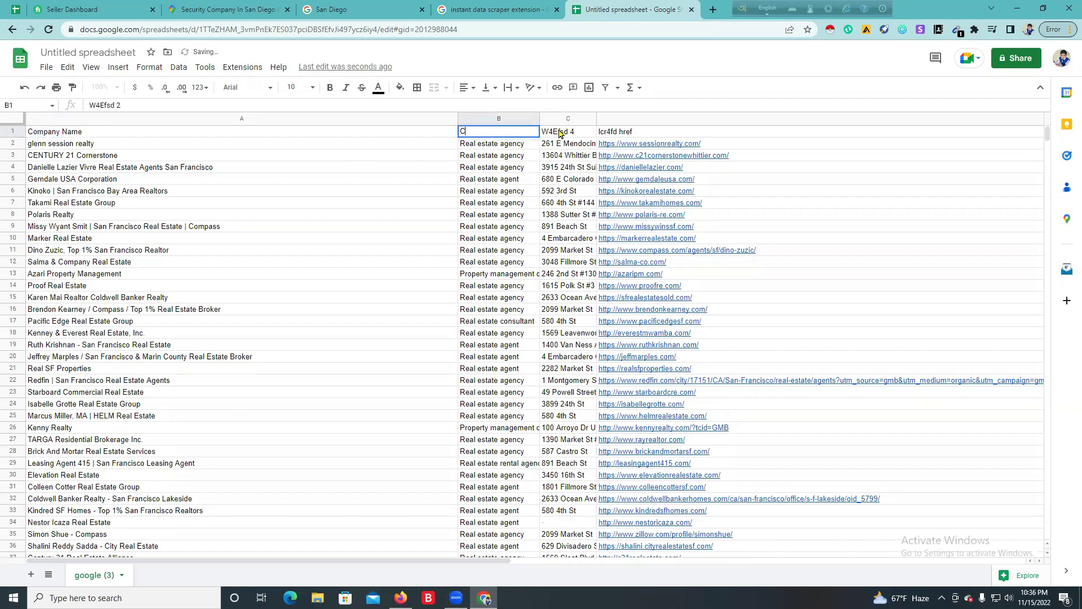
type("ompanTY")
key("BackSpace")
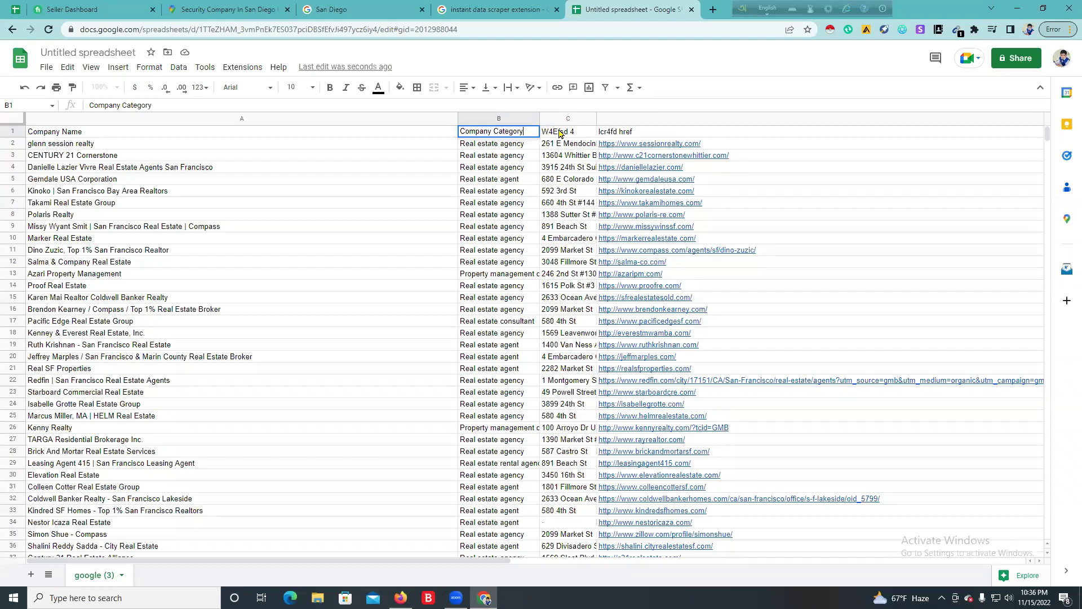
Step: Rename the header of column C to "Address" and that of the link column D to "Website"
left_click(572, 132)
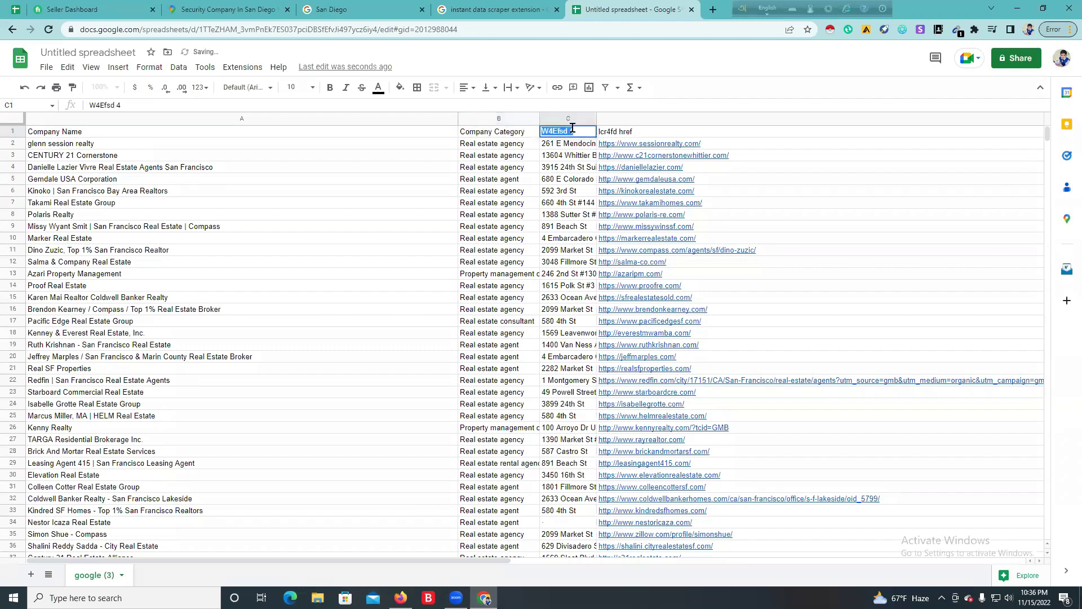
type("Address")
double_click(617, 135)
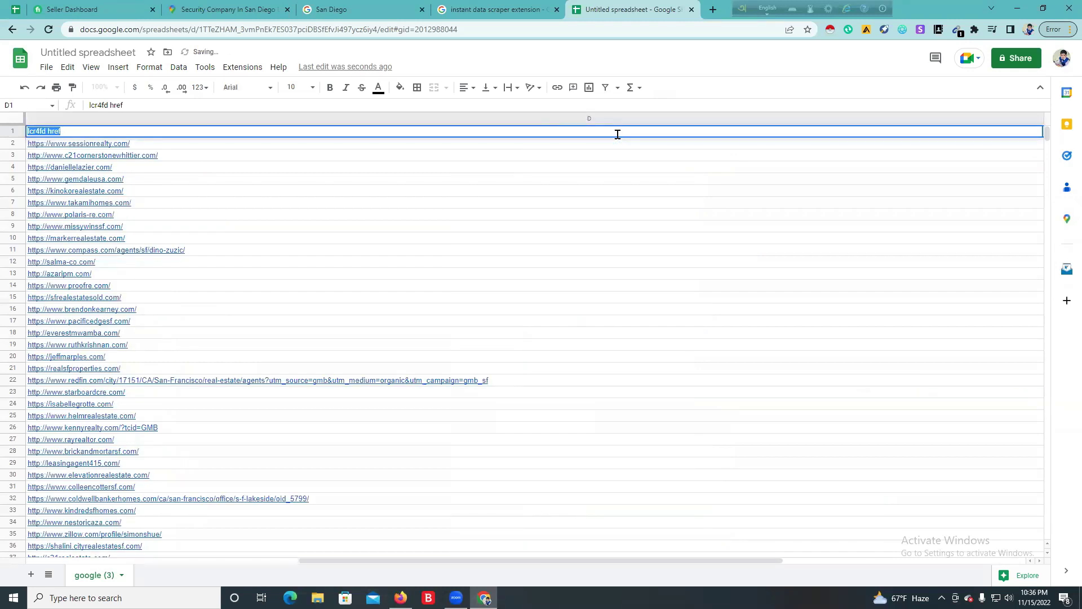
type("Website")
left_click_drag(408, 561, 513, 567)
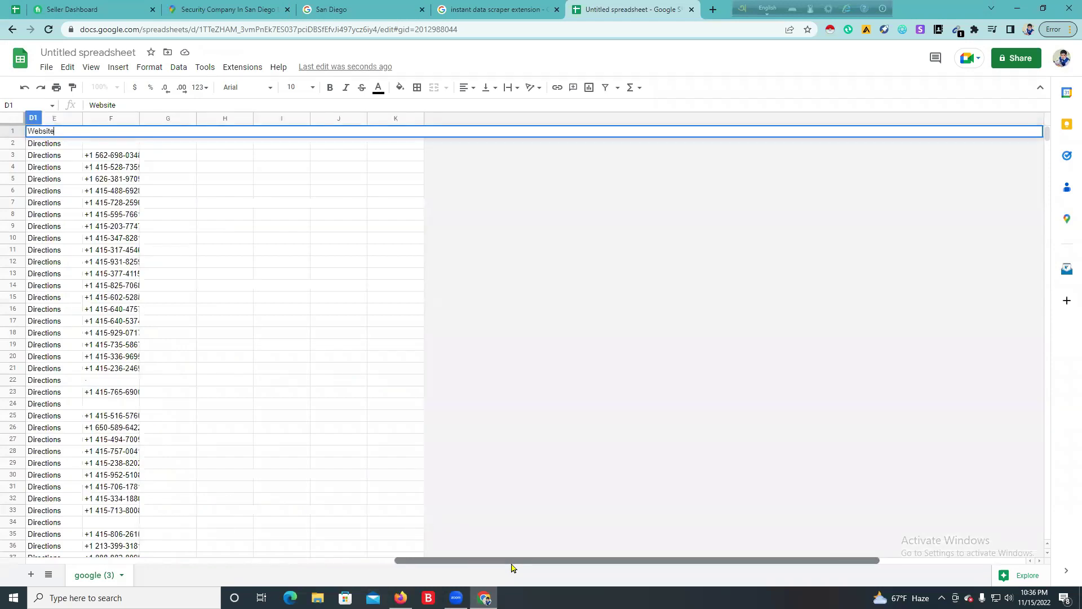
type("bsite")
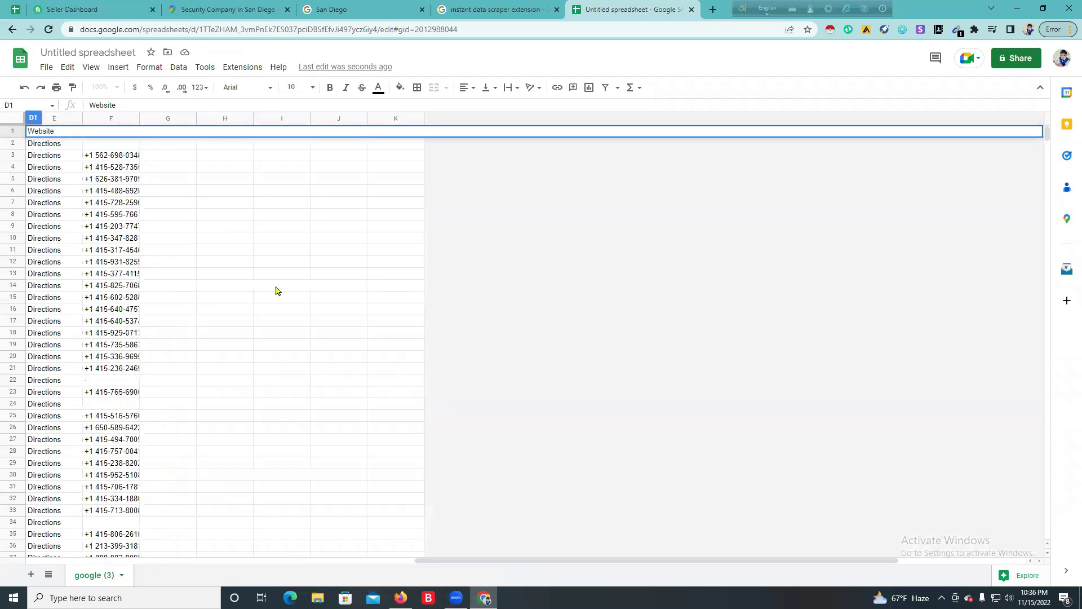
Step: Delete column E, headed R8c4Qb 2, which holds only the "Directions" entries
left_click(264, 252)
left_click(43, 118)
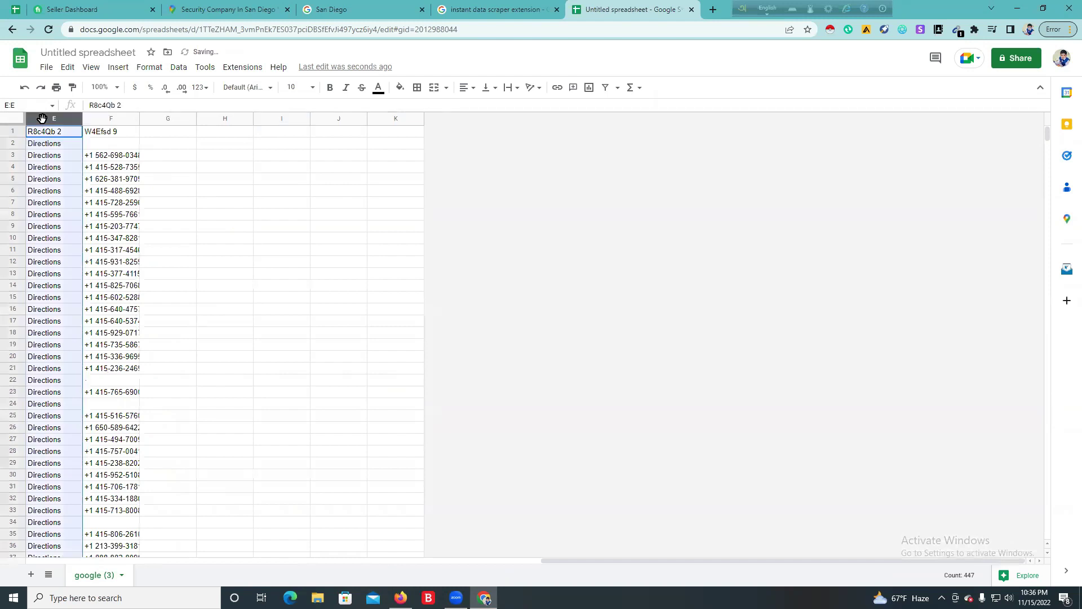
right_click(44, 119)
left_click(131, 249)
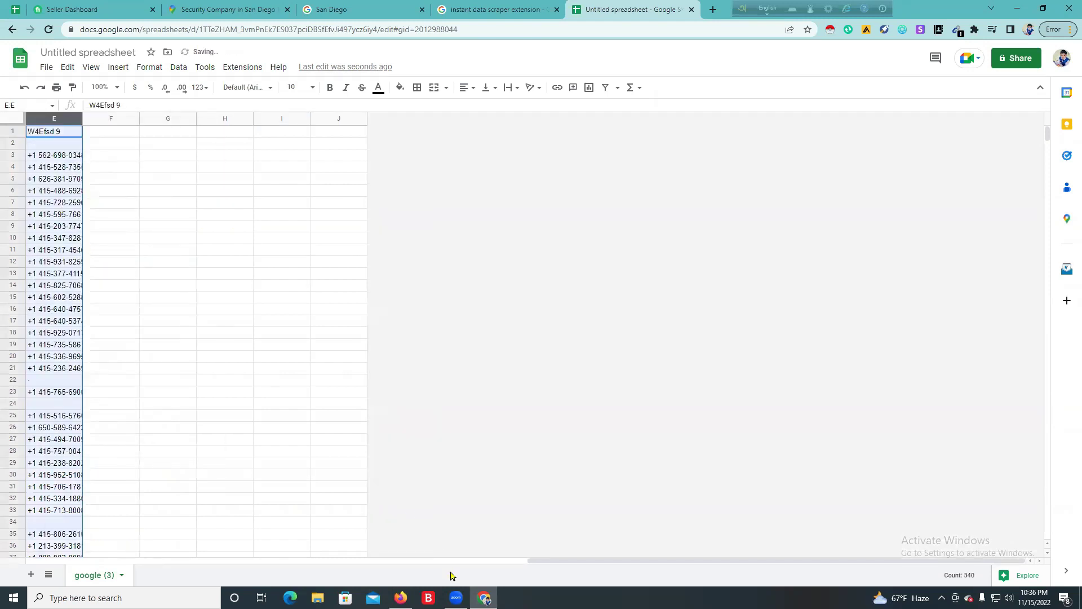
Step: Copy the whole cleaned table from the google (3) sheet and paste it into a new sheet
left_click_drag(533, 561, 34, 561)
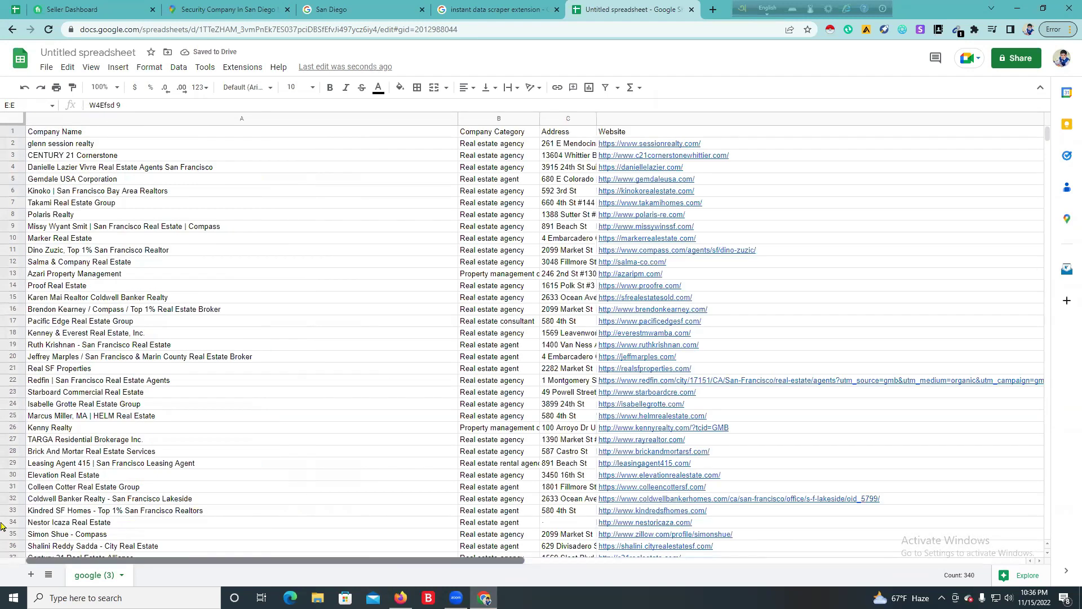
left_click(12, 120)
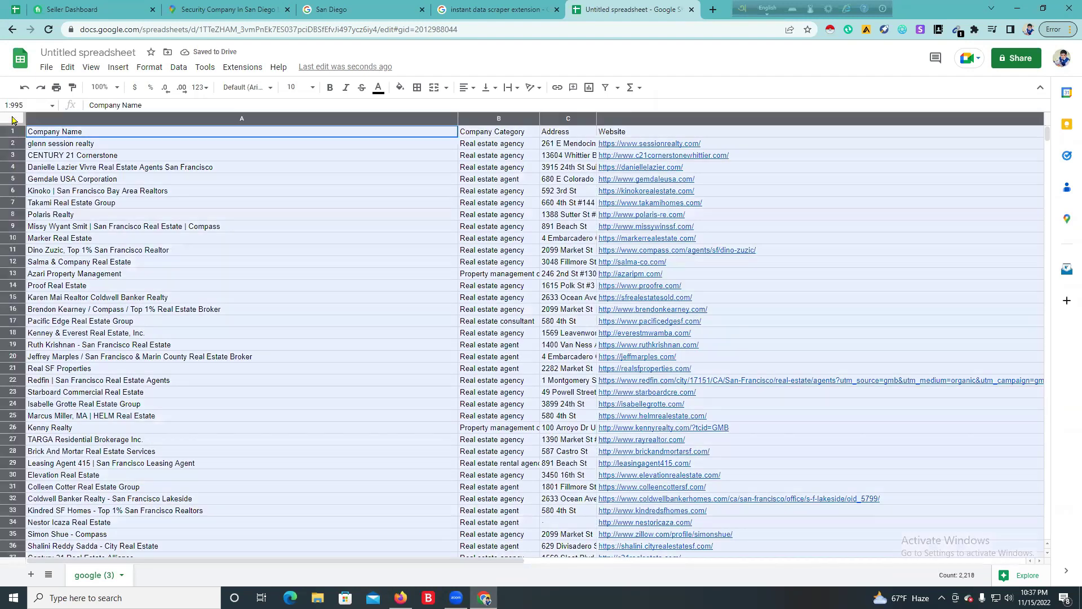
left_click(31, 574)
key("ctrl+v")
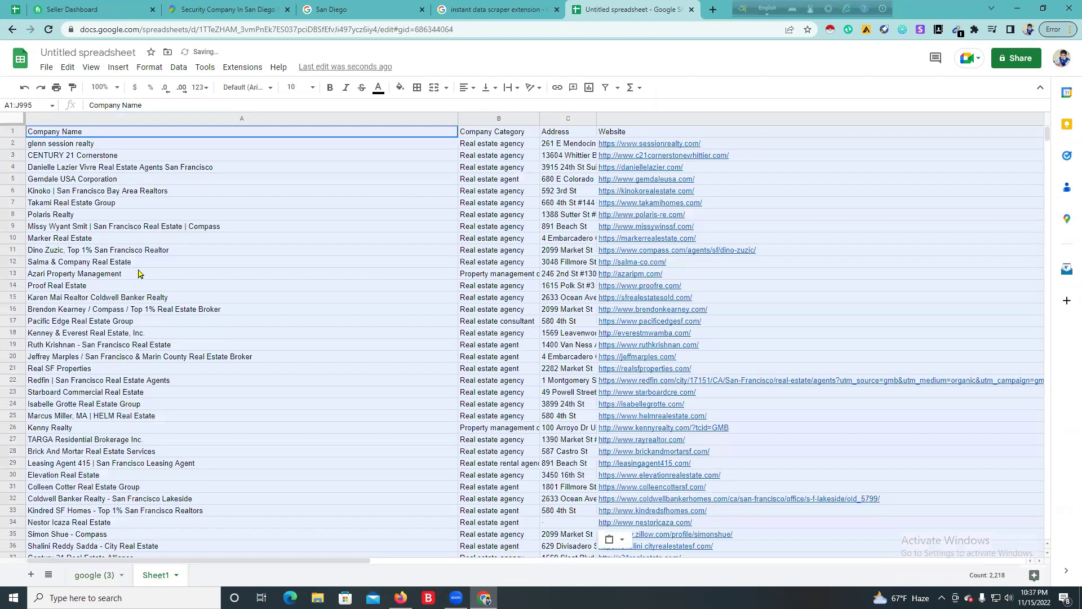
Step: Set the text wrapping of all cells in Sheet1 to Clip
left_click_drag(403, 566, 852, 571)
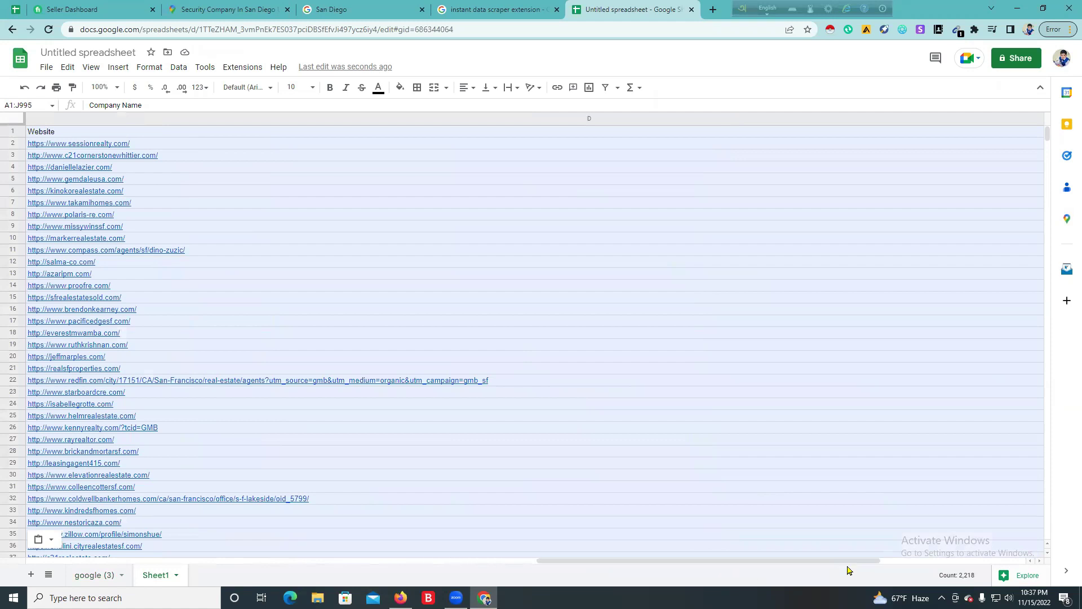
left_click(763, 465)
left_click_drag(704, 557, 762, 567)
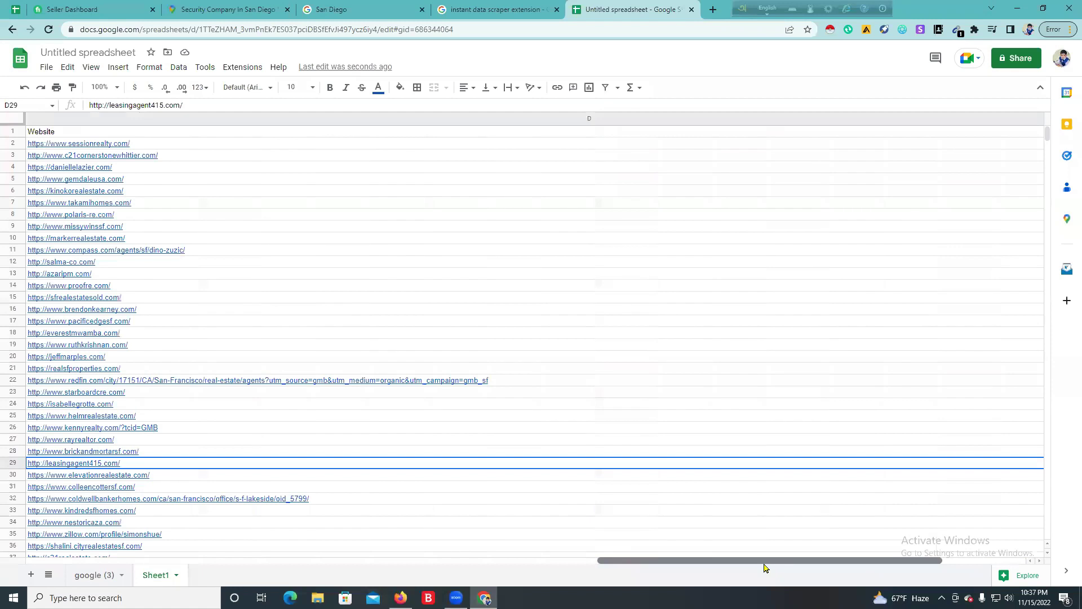
left_click_drag(15, 119, 24, 116)
left_click(5, 119)
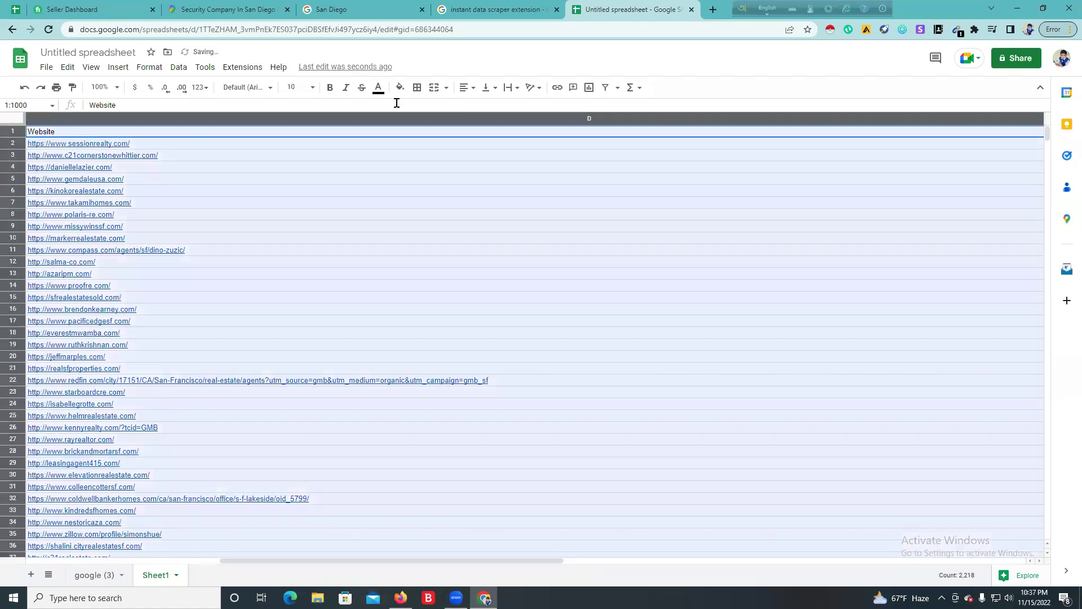
left_click(532, 87)
left_click(519, 89)
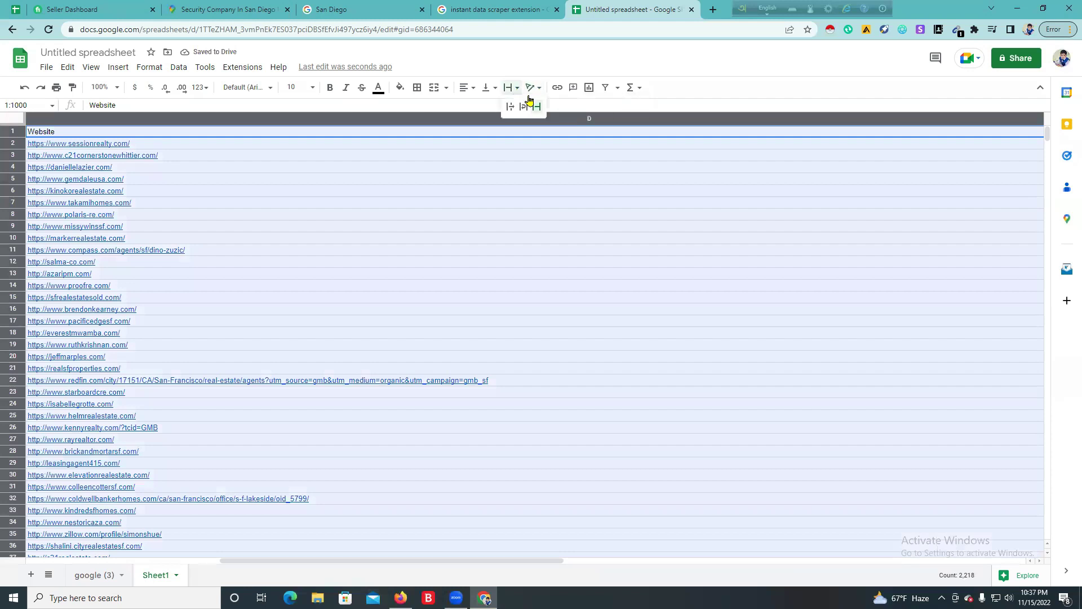
left_click(535, 107)
left_click(449, 168)
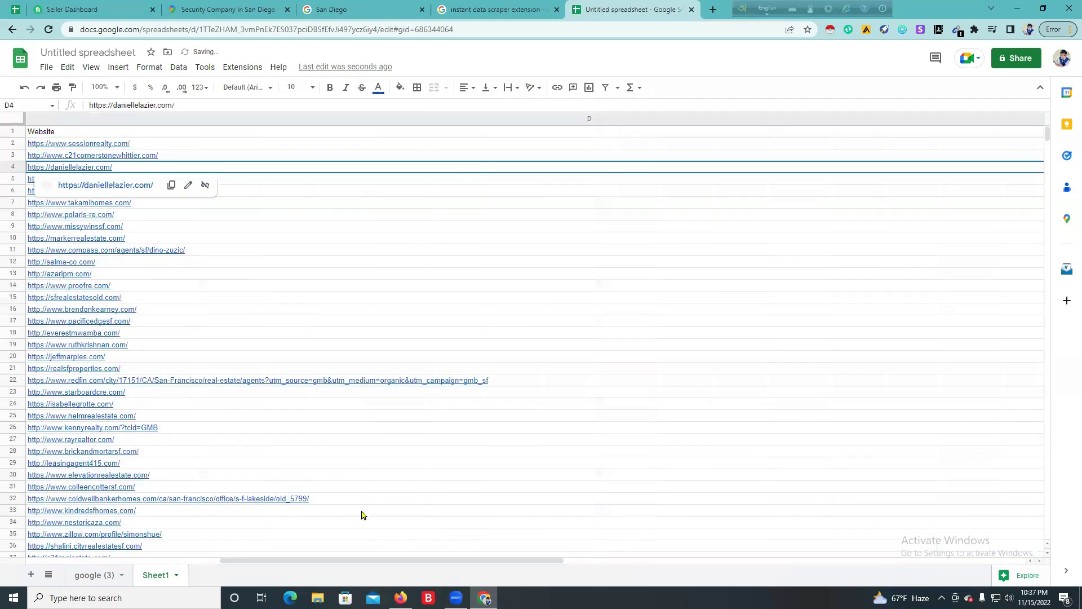
Step: Make the header row bold with font size 14
left_click_drag(352, 560, 64, 564)
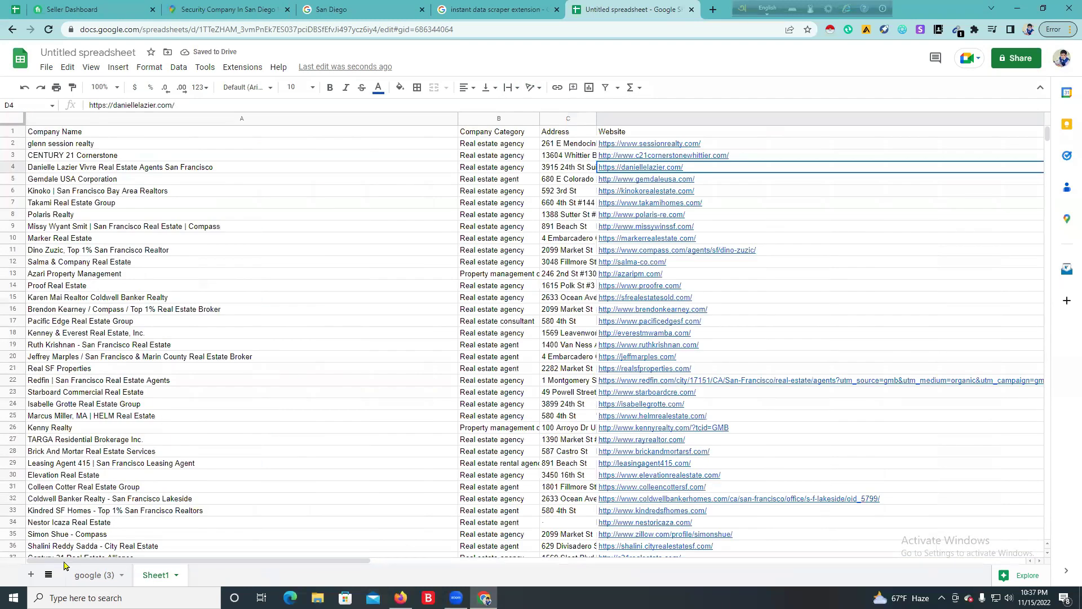
left_click(8, 132)
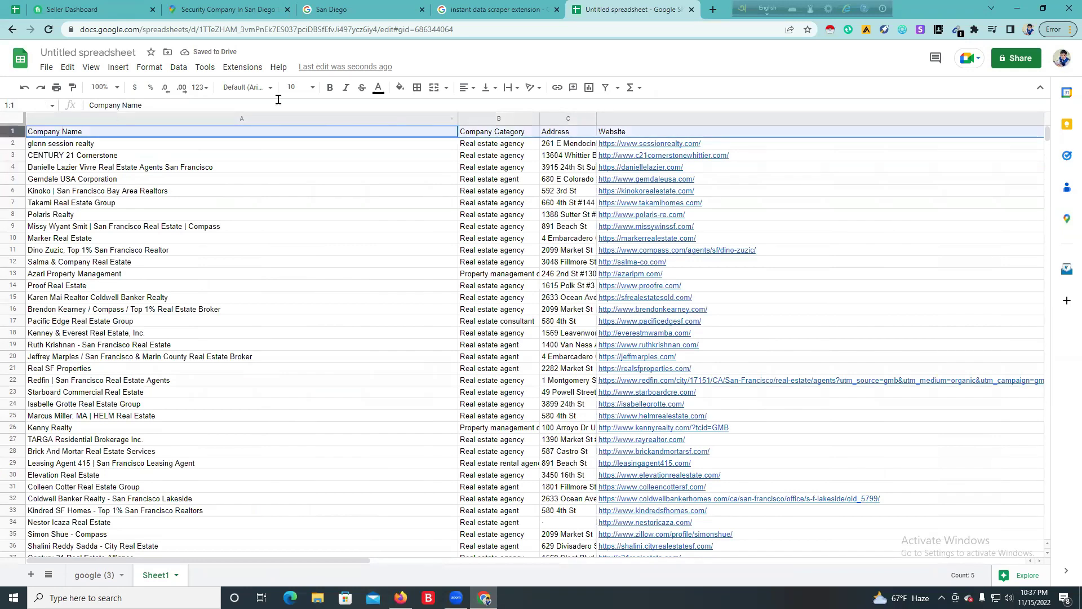
left_click(332, 88)
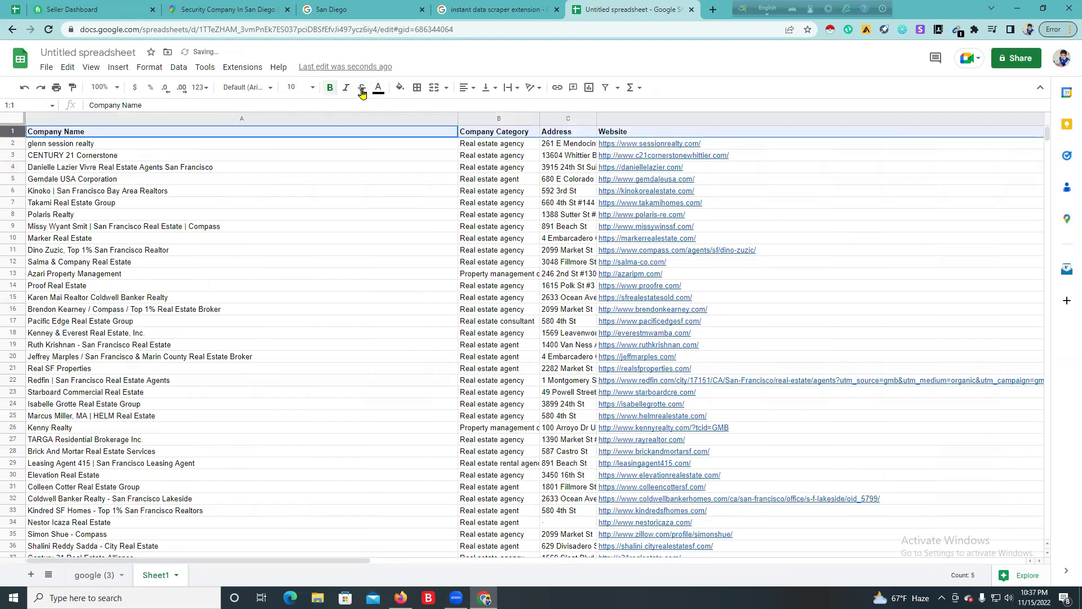
left_click(295, 87)
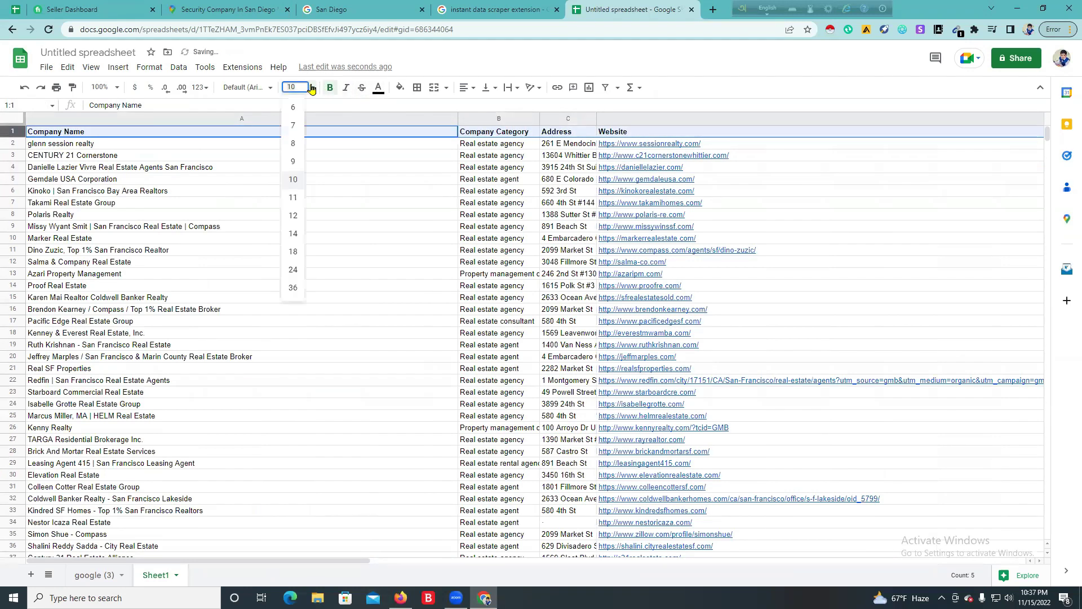
left_click(291, 234)
left_click(439, 187)
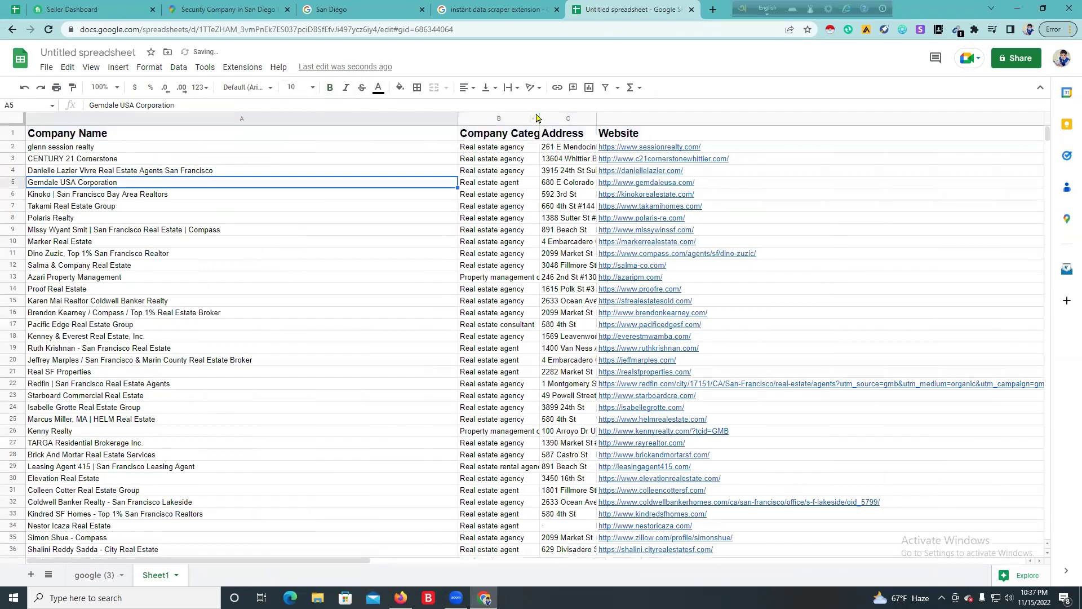
Step: Fit the width of the Company Category column to its contents
left_click(534, 118)
double_click(537, 114)
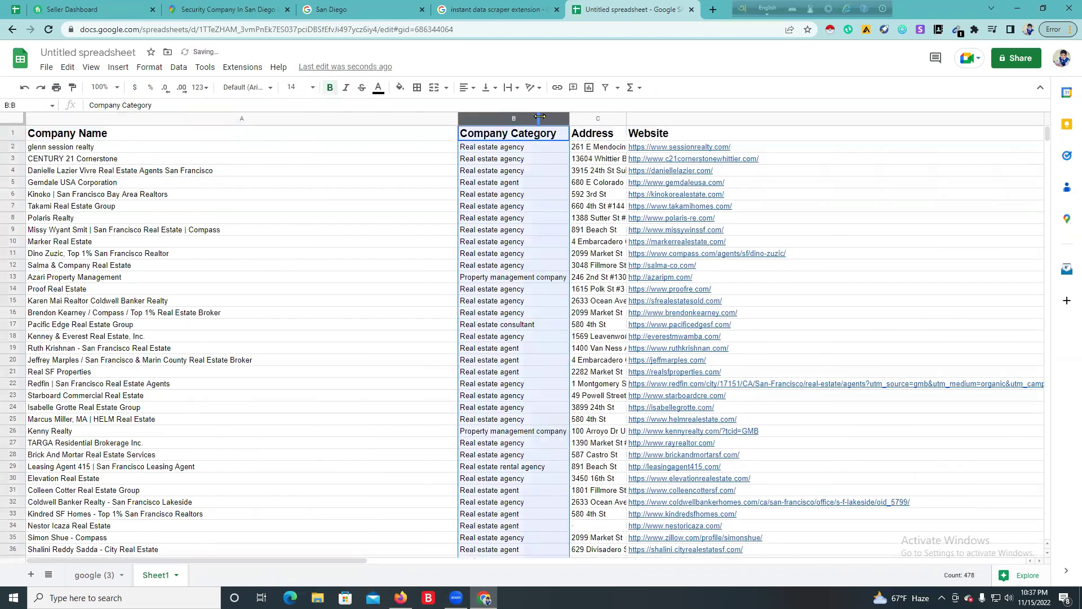
left_click(706, 134)
Step: Delete the Redfin row and the Coldwell Banker Realty - San Francisco Lakeside row, which have long website links
left_click(5, 386)
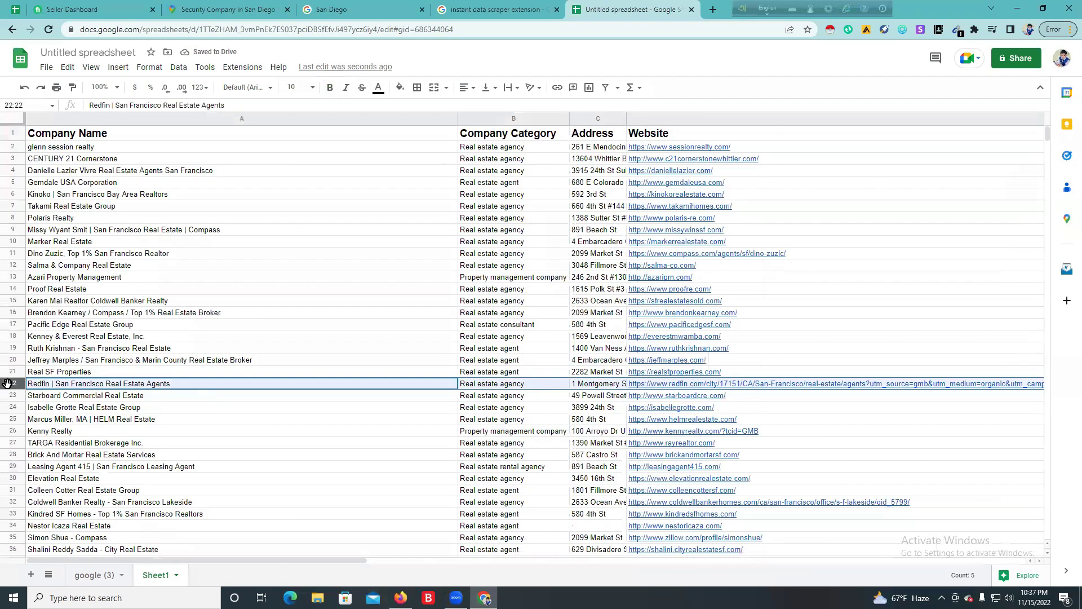
right_click(4, 386)
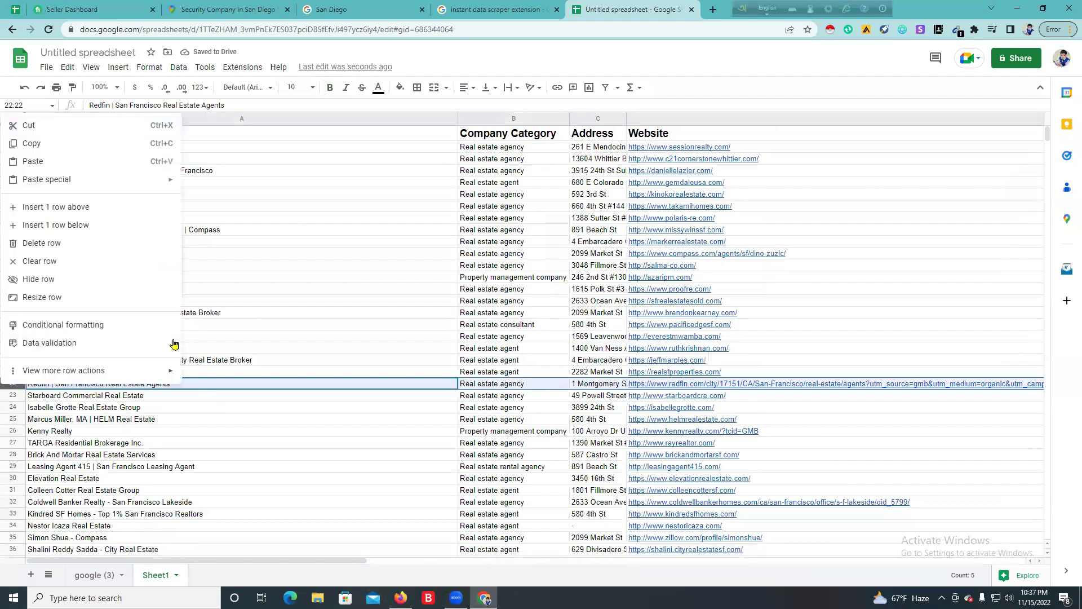
left_click(73, 243)
left_click(4, 489)
right_click(5, 490)
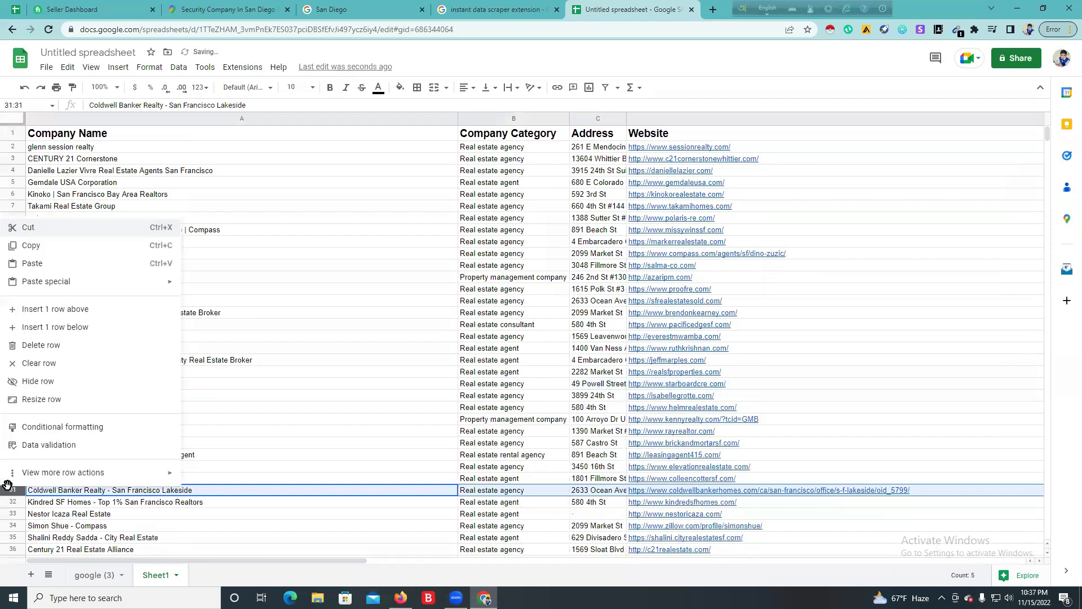
left_click(52, 345)
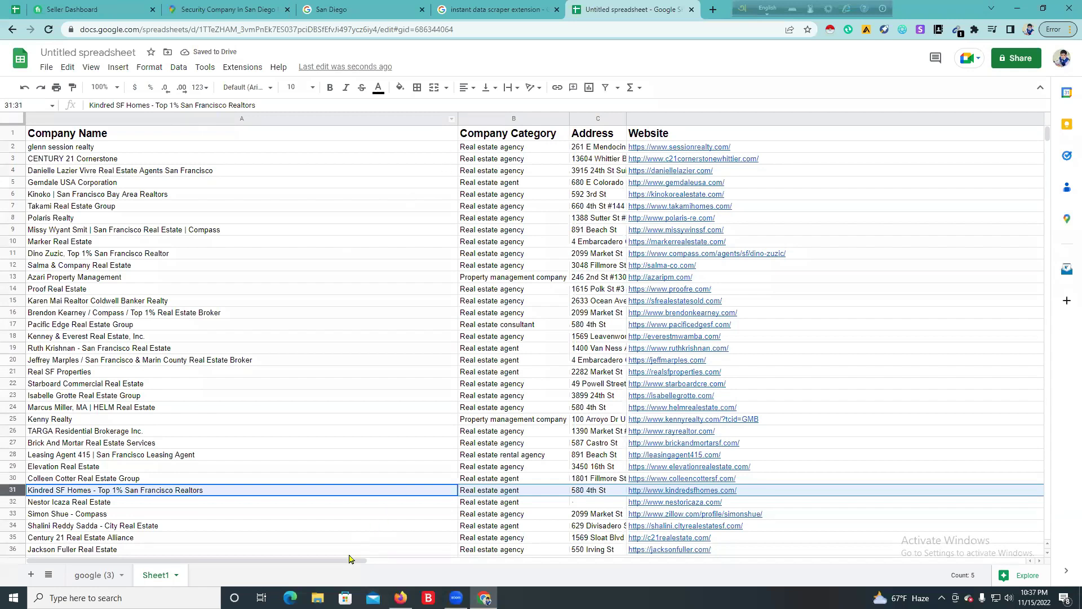
mouse_move(336, 560)
left_mouse_down()
mouse_move(1005, 572)
mouse_move(315, 562)
left_mouse_up()
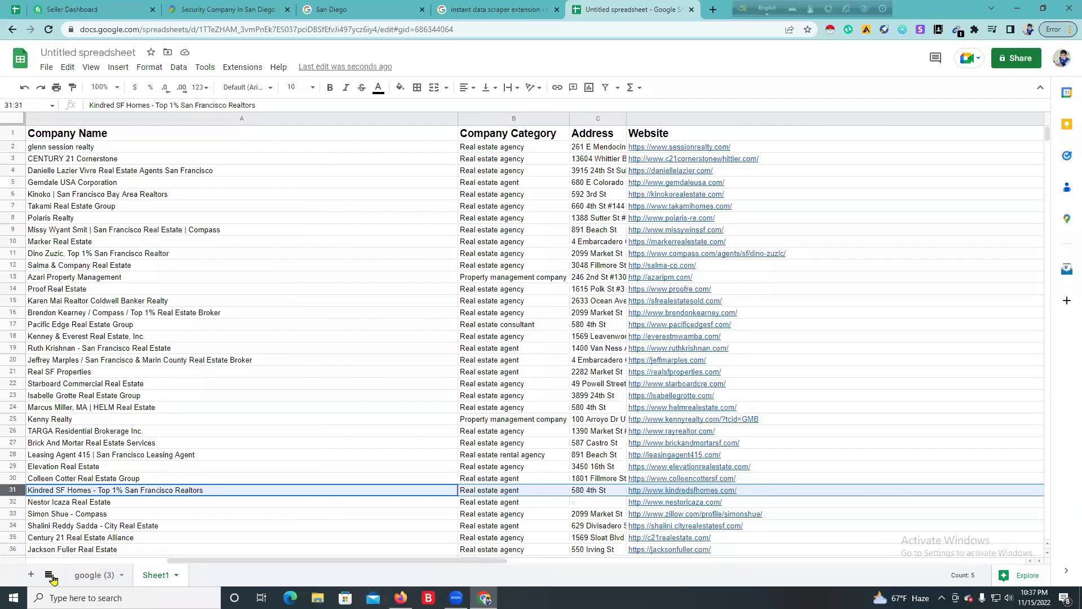
left_click(85, 577)
left_click(156, 575)
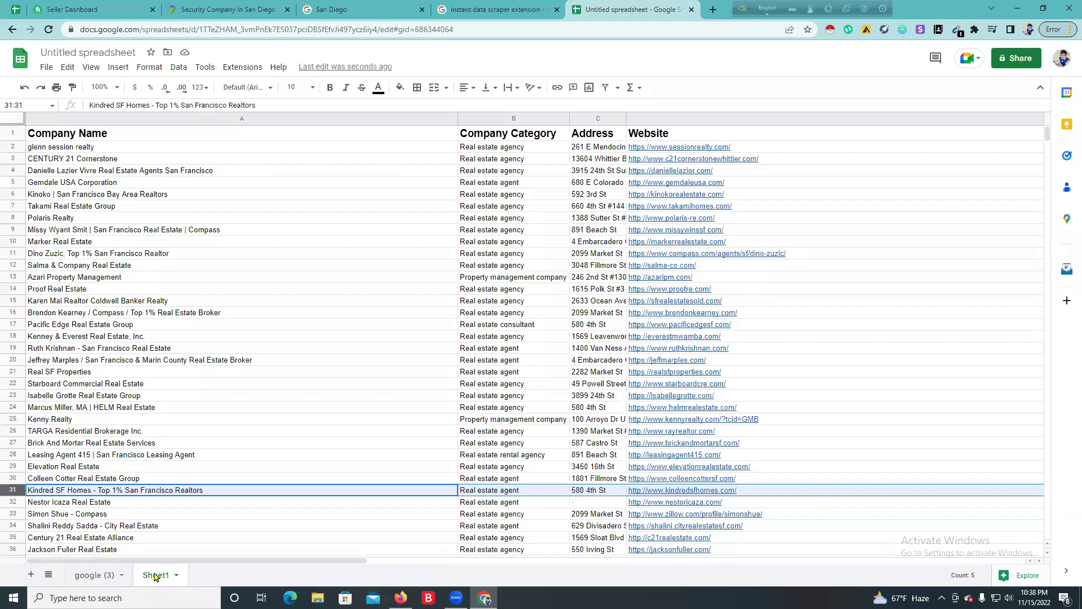
Step: Copy the header row of Sheet1
left_click(9, 134)
right_click(9, 135)
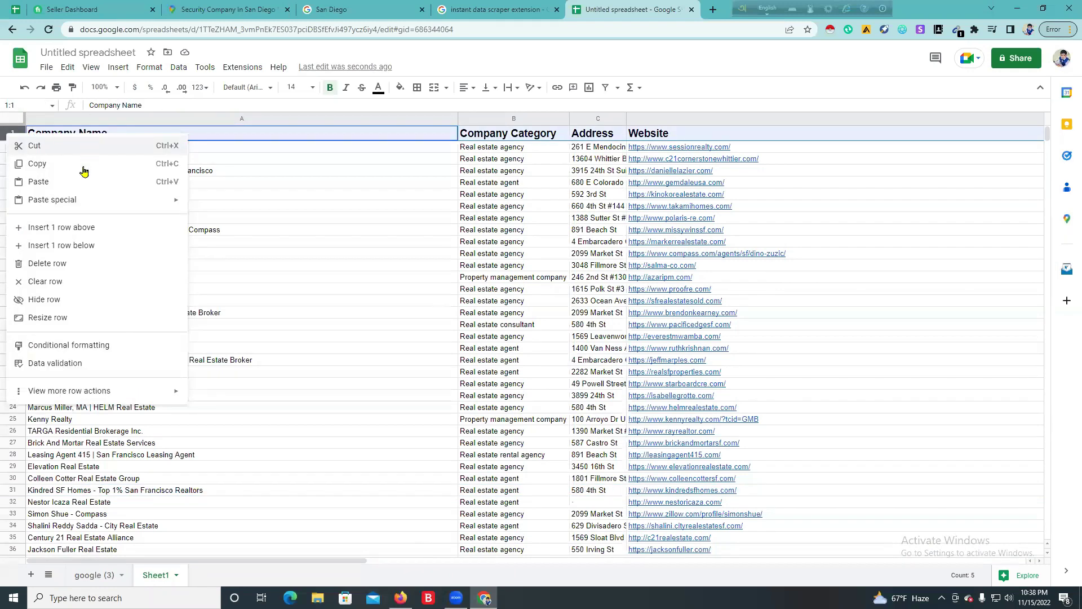
left_click(54, 181)
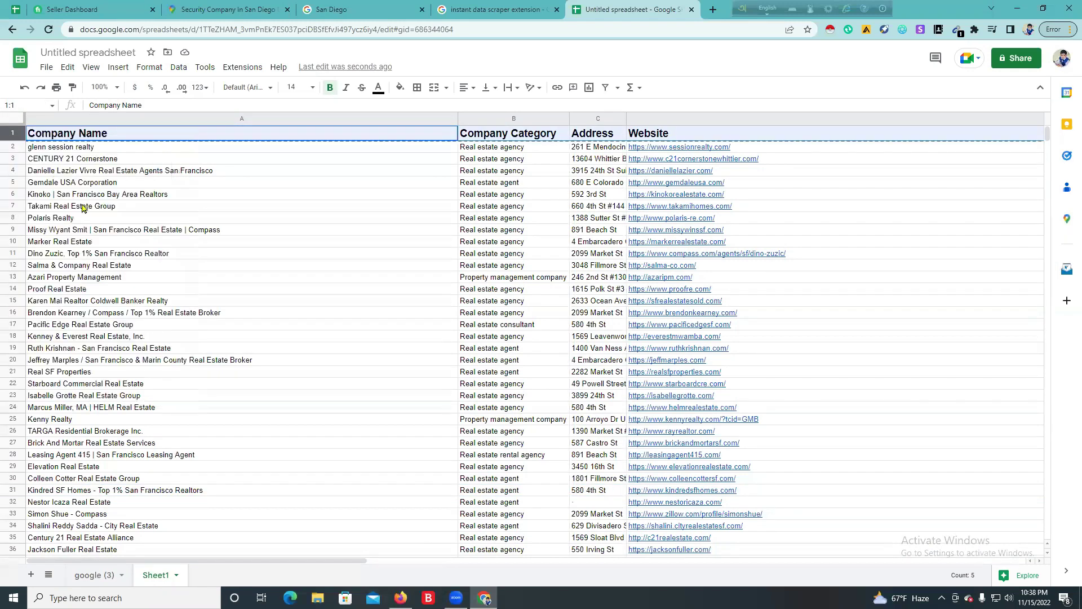
Step: Download the google (3) sheet as a comma-separated values file and open the downloaded file in Excel
left_click(89, 576)
left_click(13, 129)
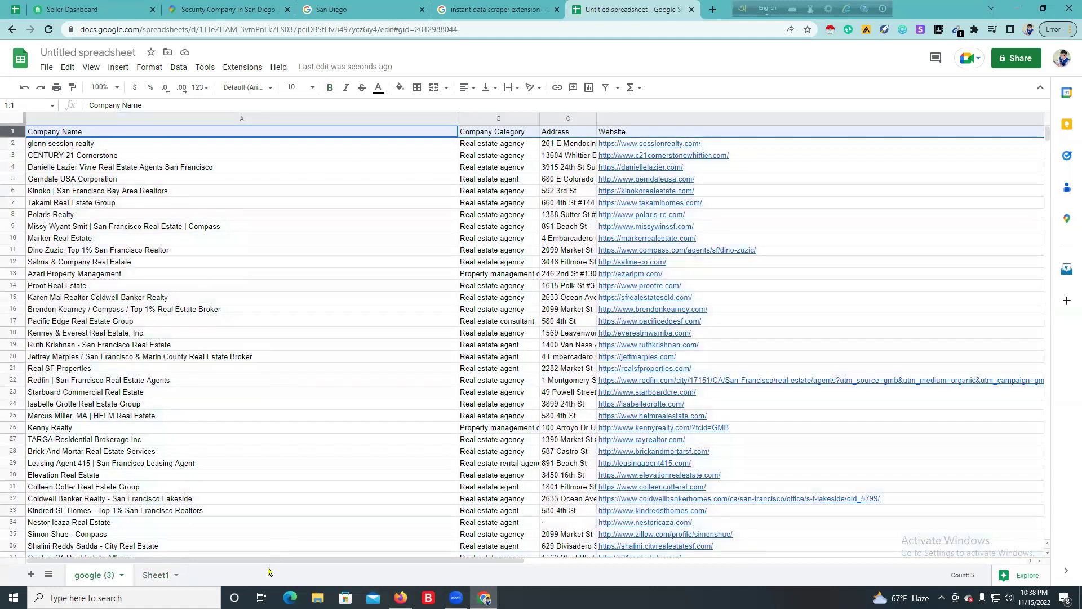
left_click_drag(338, 557, 766, 569)
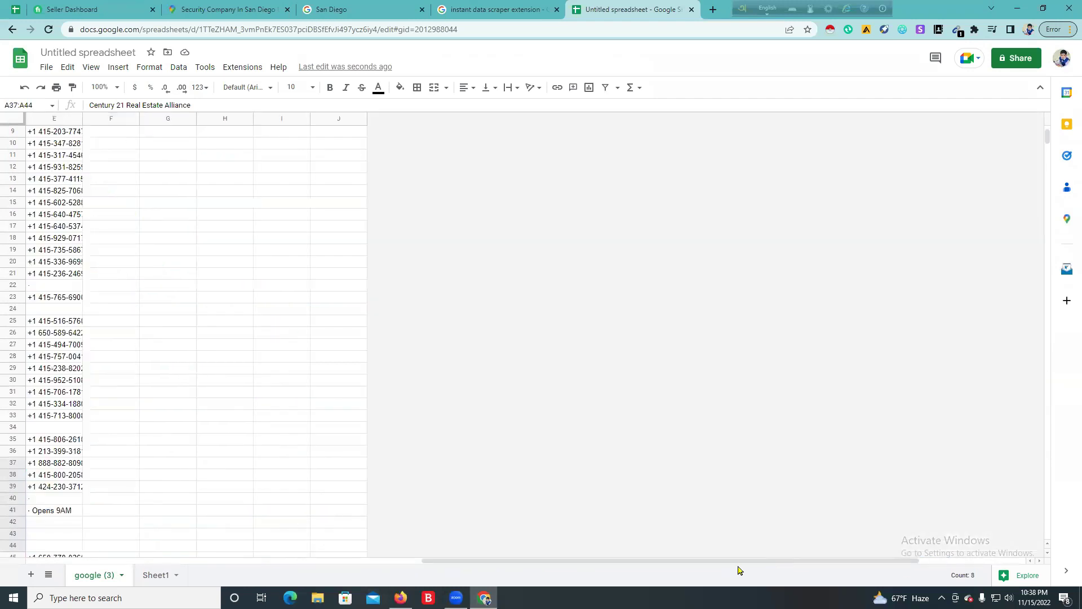
left_click_drag(433, 563, 132, 559)
left_click(92, 136)
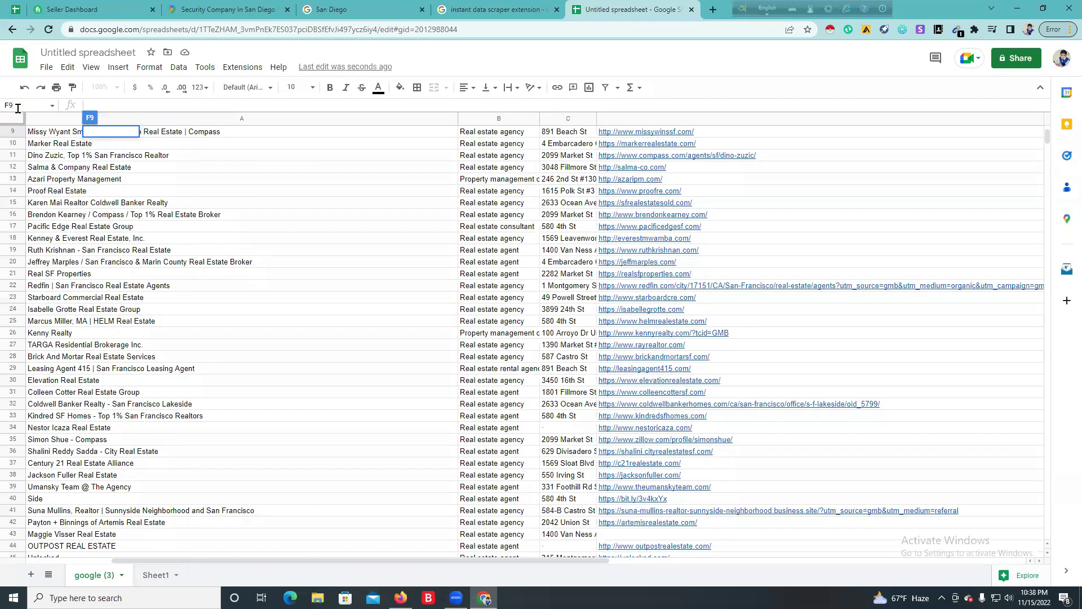
left_click(11, 123)
left_click(50, 67)
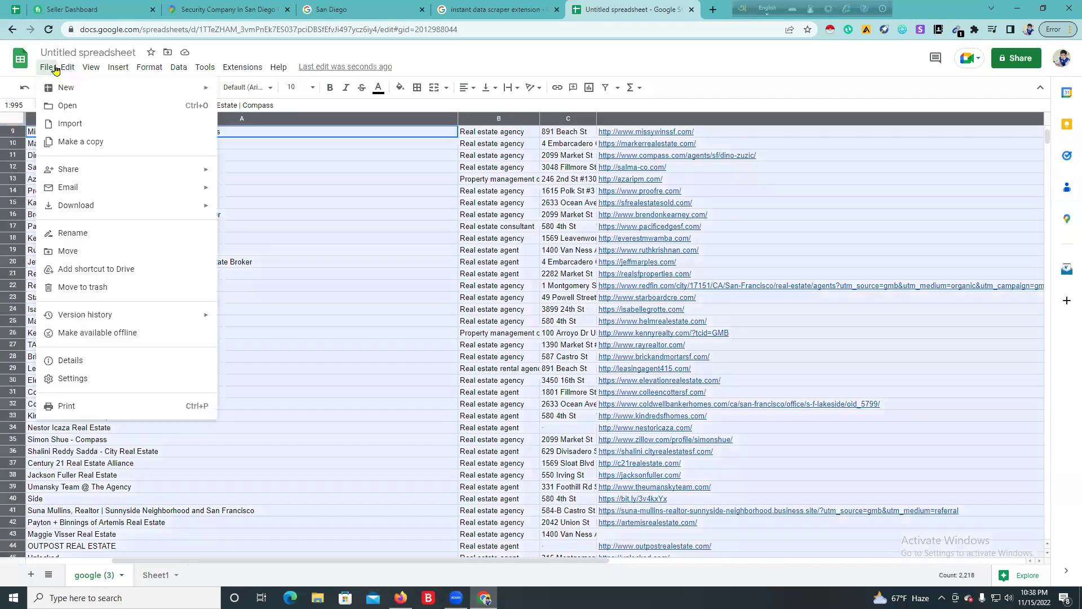
mouse_move(98, 210)
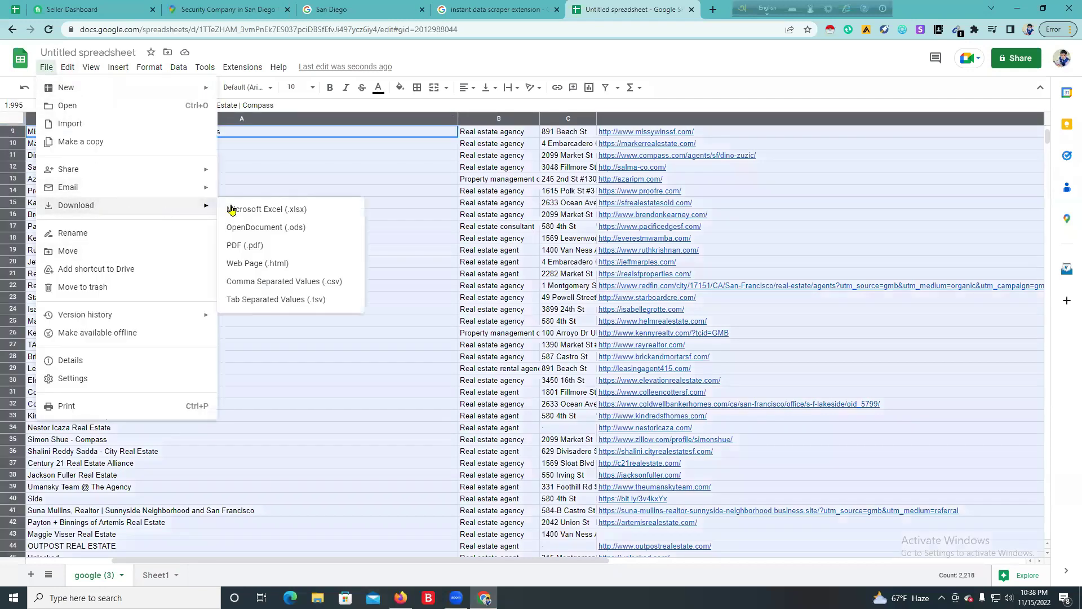
left_click(264, 287)
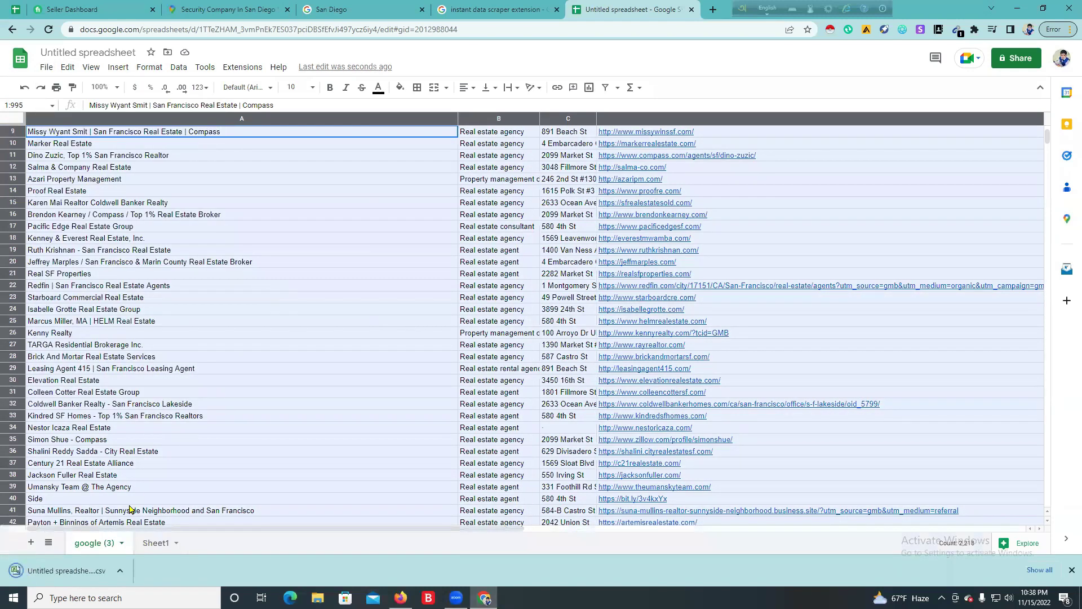
left_click(118, 574)
left_click(142, 497)
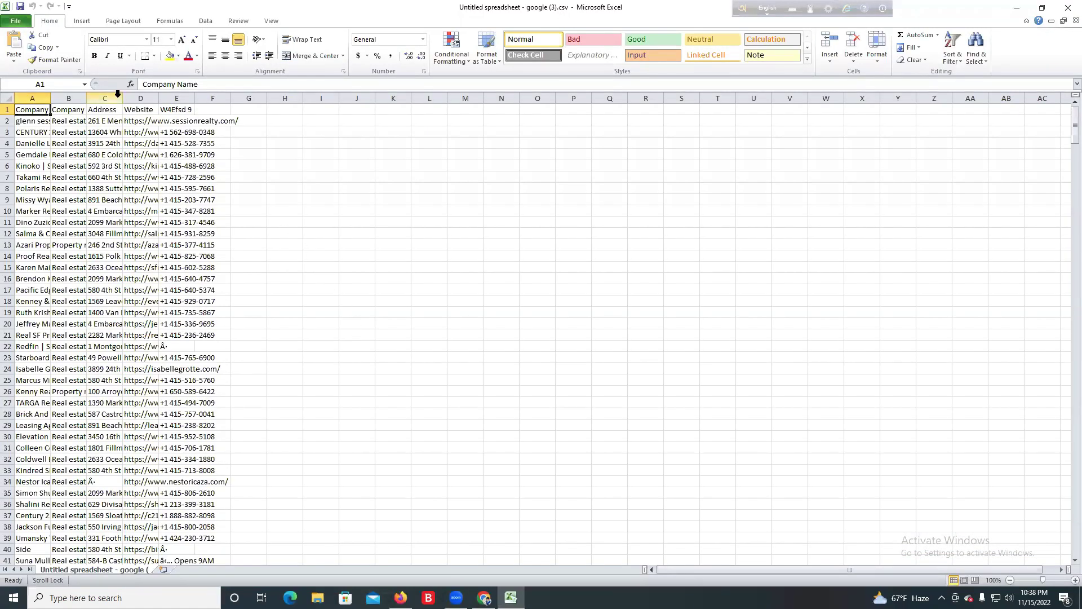
Step: Widen the Website, Company Category, Company Name and Address columns so that most of their contents are readable
double_click(153, 104)
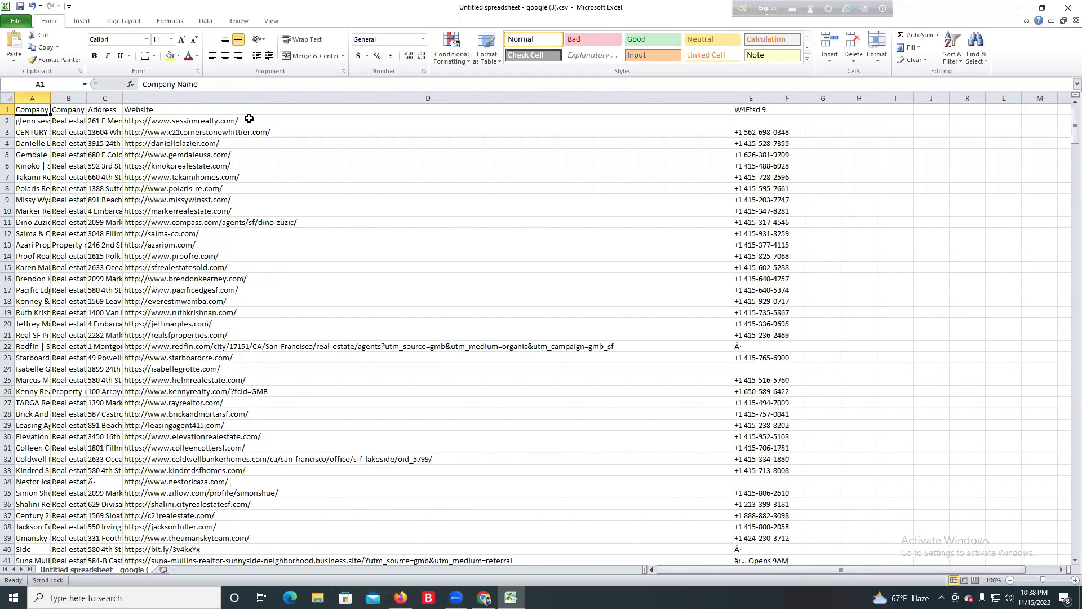
left_click_drag(735, 96, 243, 159)
left_click(322, 159)
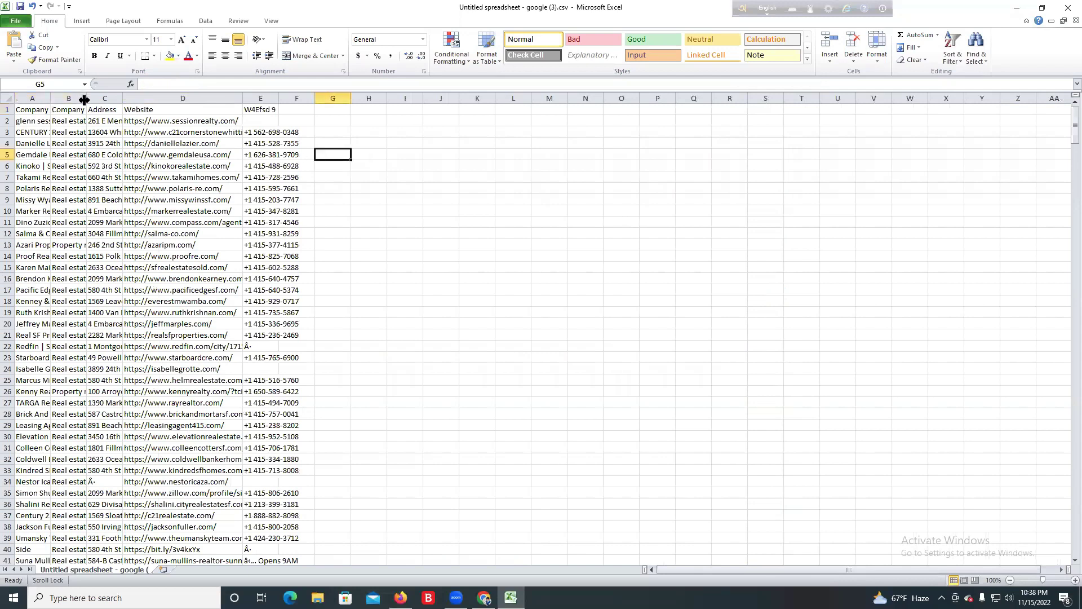
left_click_drag(87, 101, 163, 106)
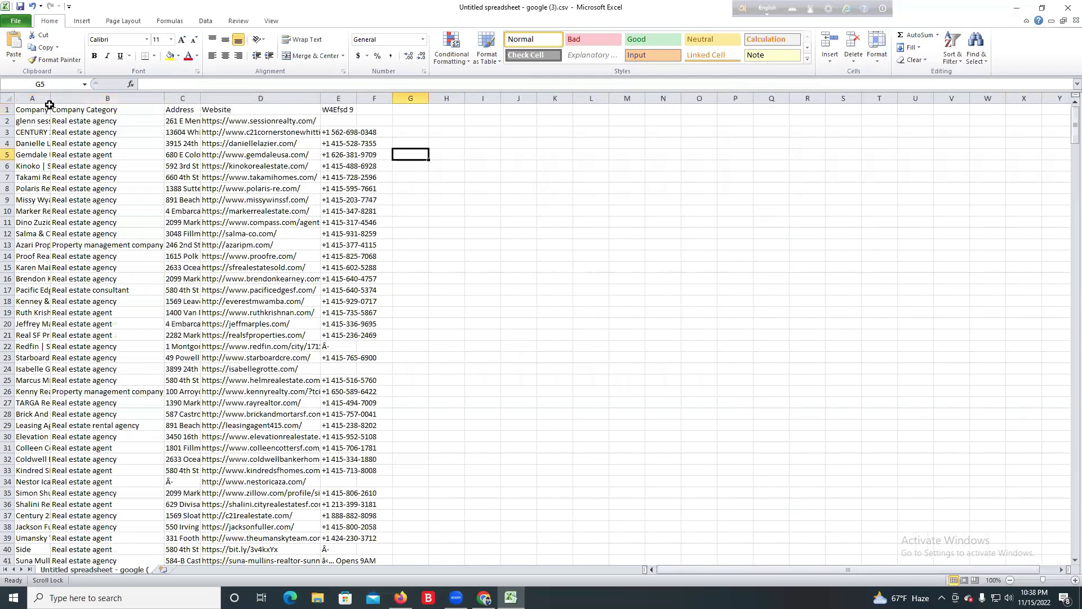
left_click_drag(50, 101, 123, 102)
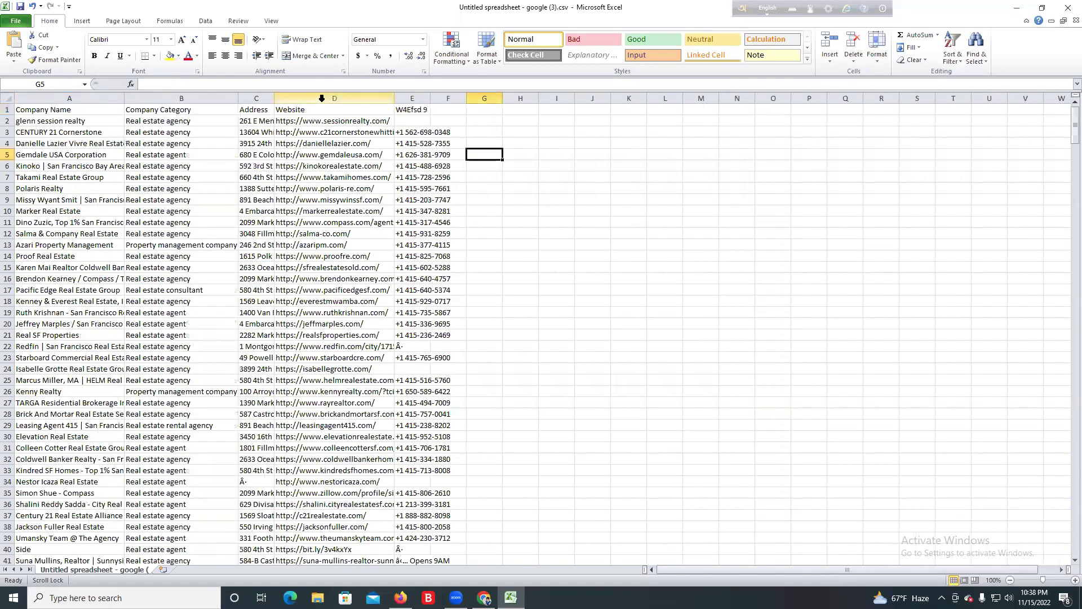
left_click_drag(271, 102, 320, 104)
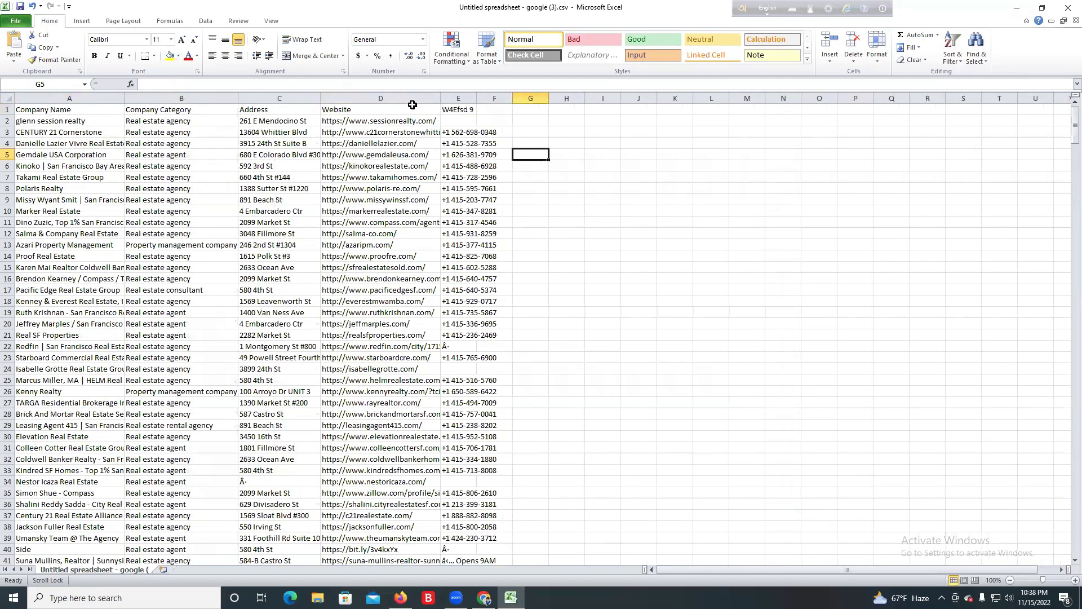
left_click_drag(440, 99, 501, 98)
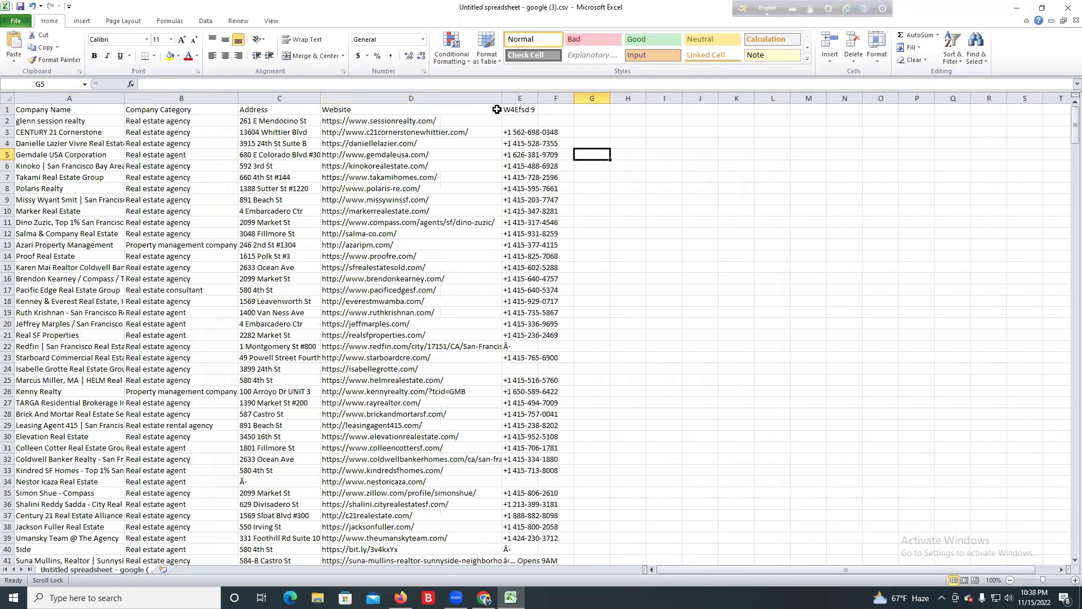
Step: Rename the header in cell E1 as Phone9 and fit the column's width to the phone numbers
double_click(515, 107)
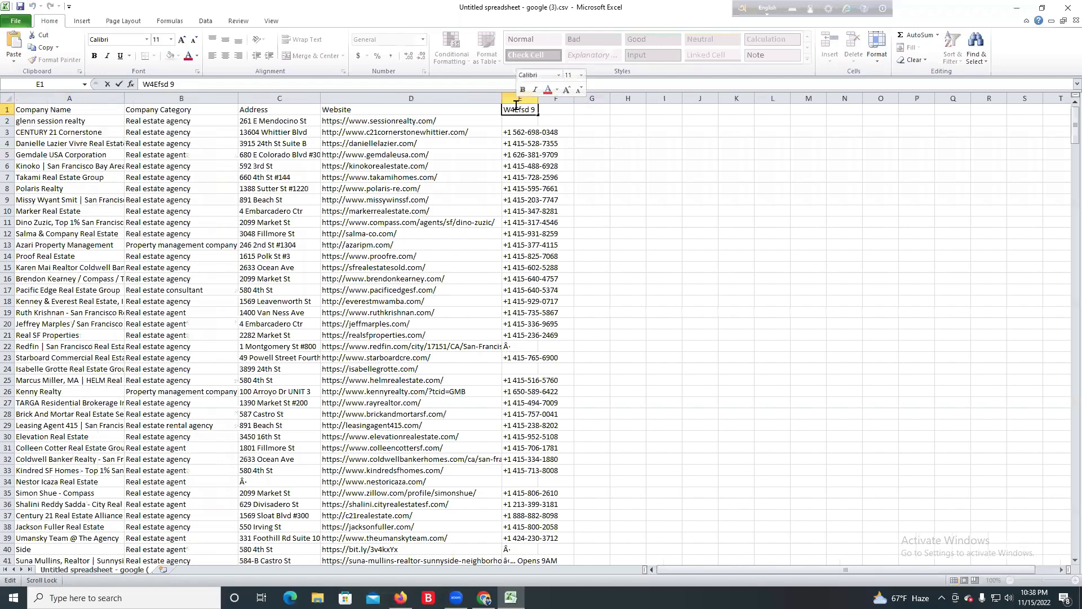
double_click(515, 108)
key("BackSpace")
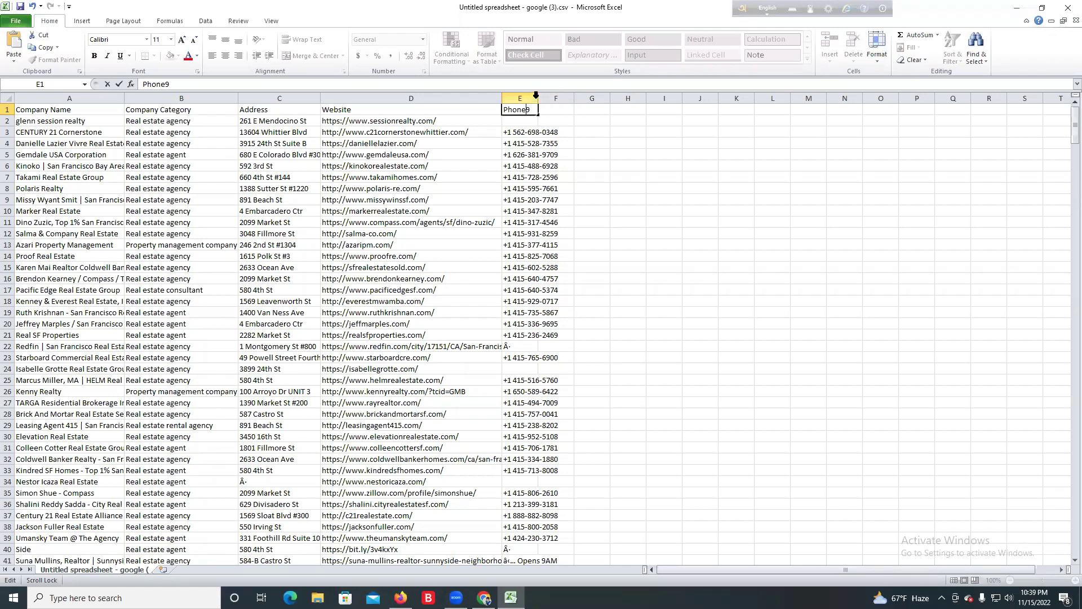
double_click(538, 99)
left_click(590, 141)
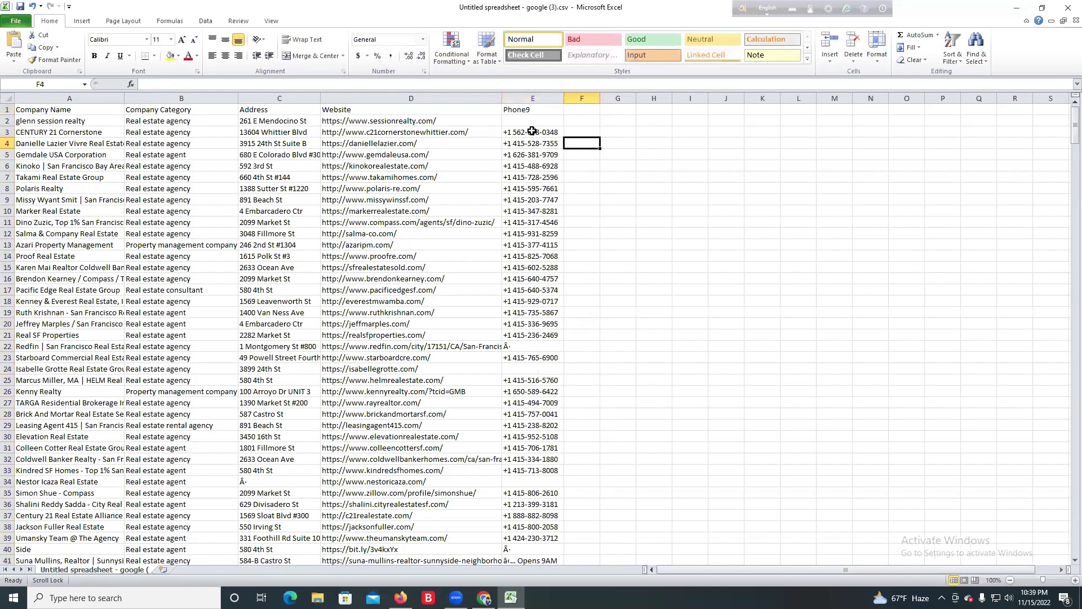
Step: Increase the font size of the header row to 20
left_click(9, 109)
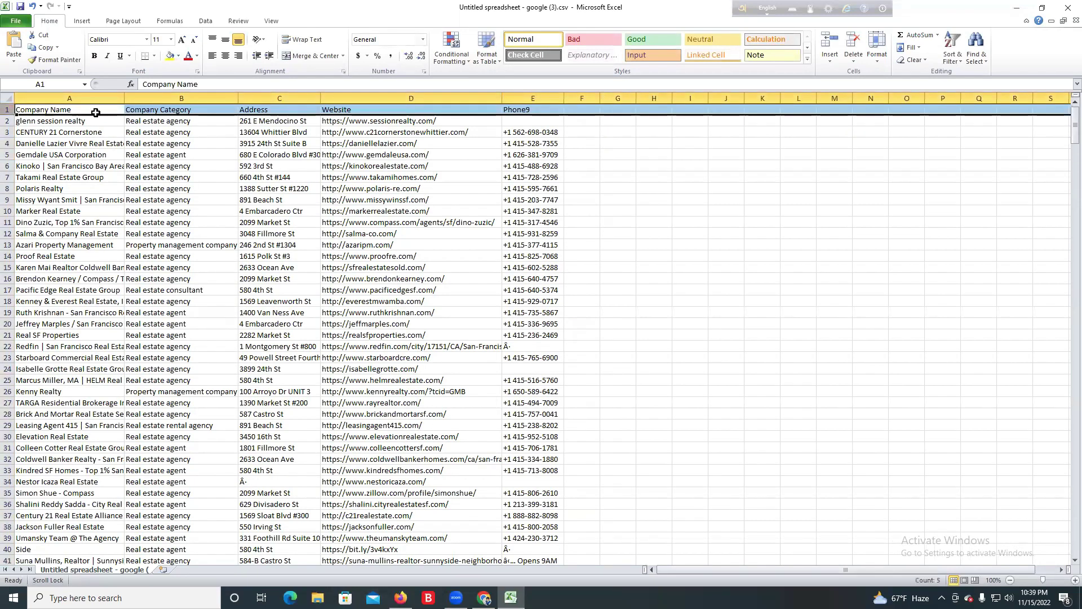
left_click(182, 40)
left_click(184, 42)
left_click(183, 41)
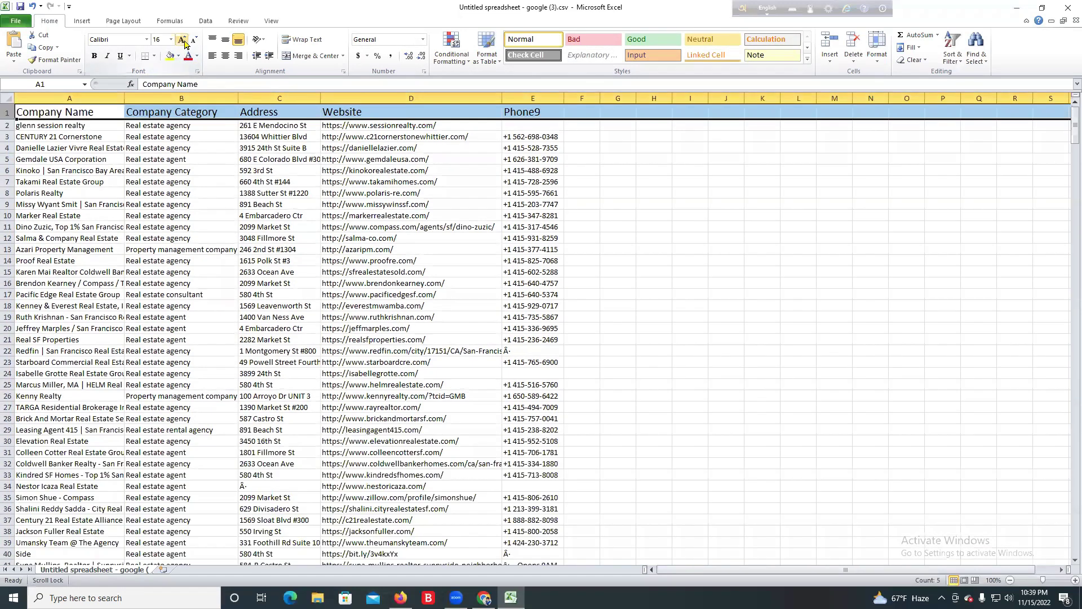
left_click(183, 40)
left_click(182, 41)
left_click(541, 117)
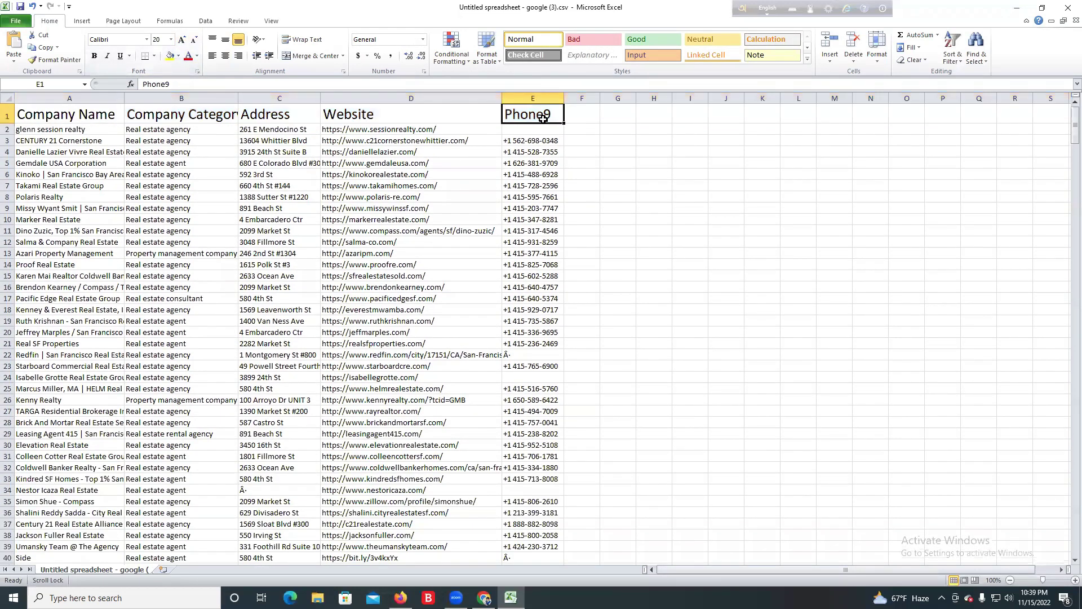
double_click(550, 112)
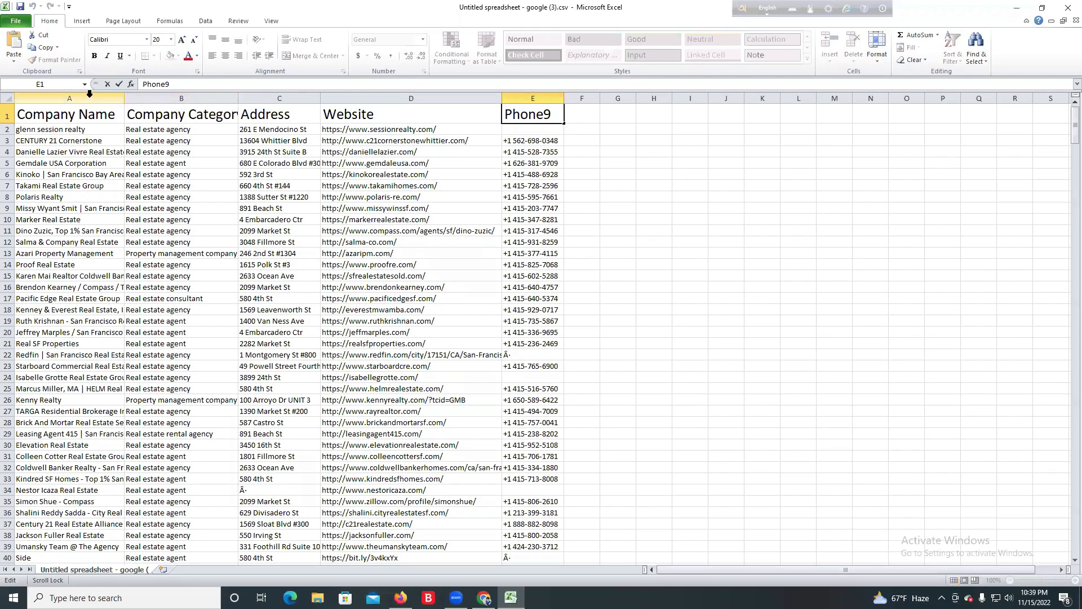
left_click(583, 116)
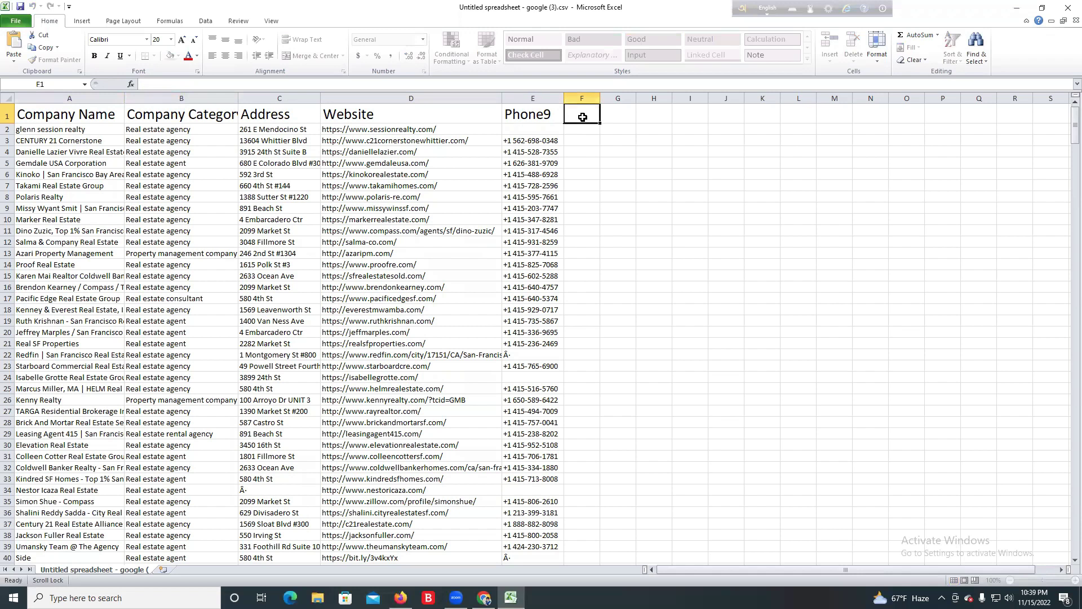
Step: Fill the whole header row with yellow
left_click(9, 114)
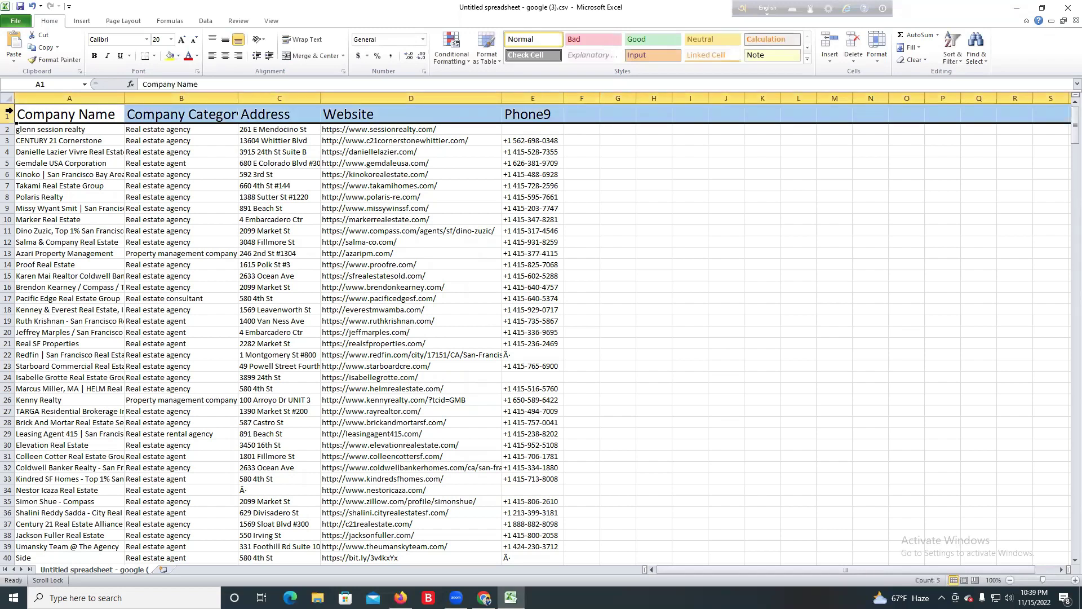
left_click(176, 56)
left_click(454, 137)
left_click(627, 162)
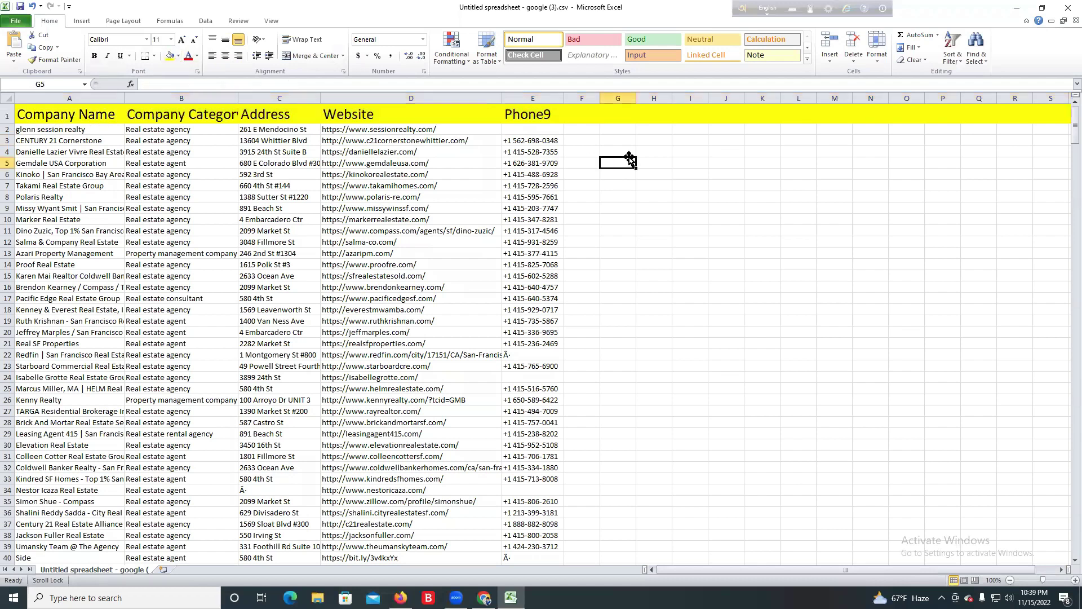
left_click(578, 117)
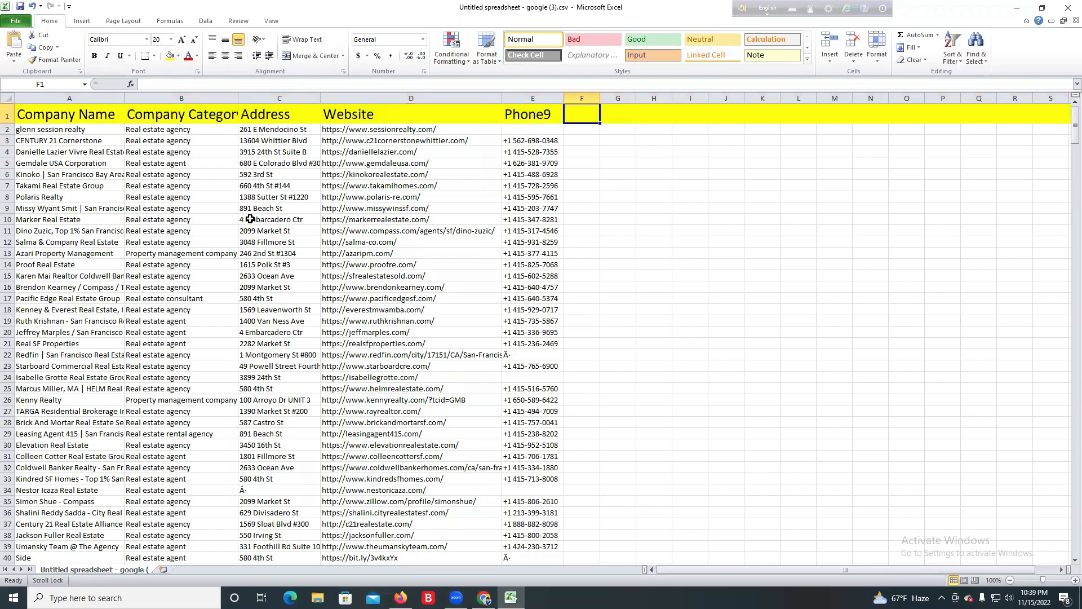
Step: Look through the company rows and examine how the website link in row 11 fits its column
scroll(250, 219, "down", 14)
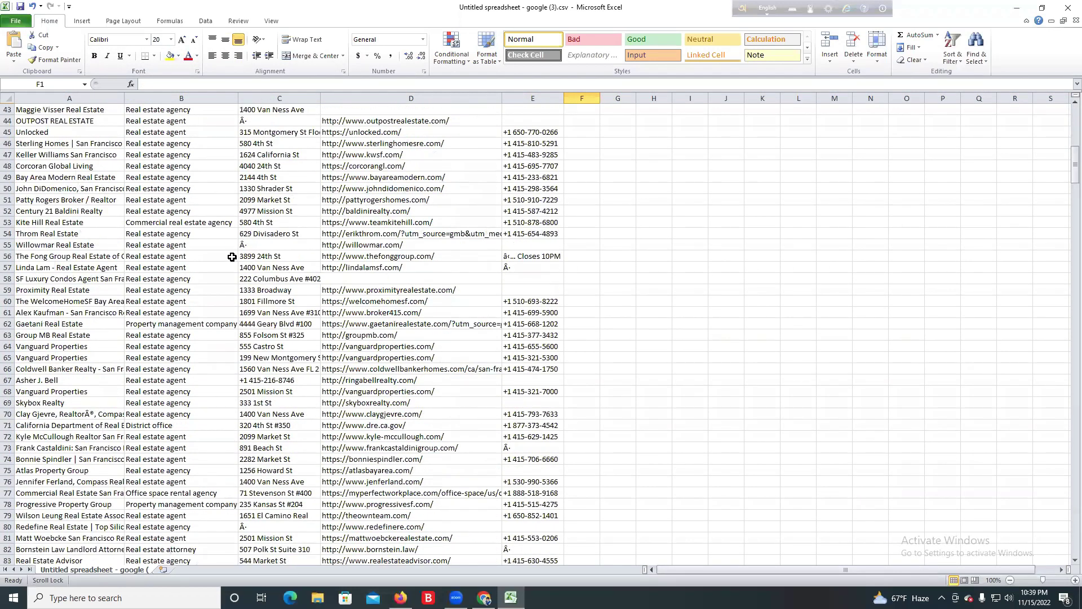
scroll(232, 256, "up", 14)
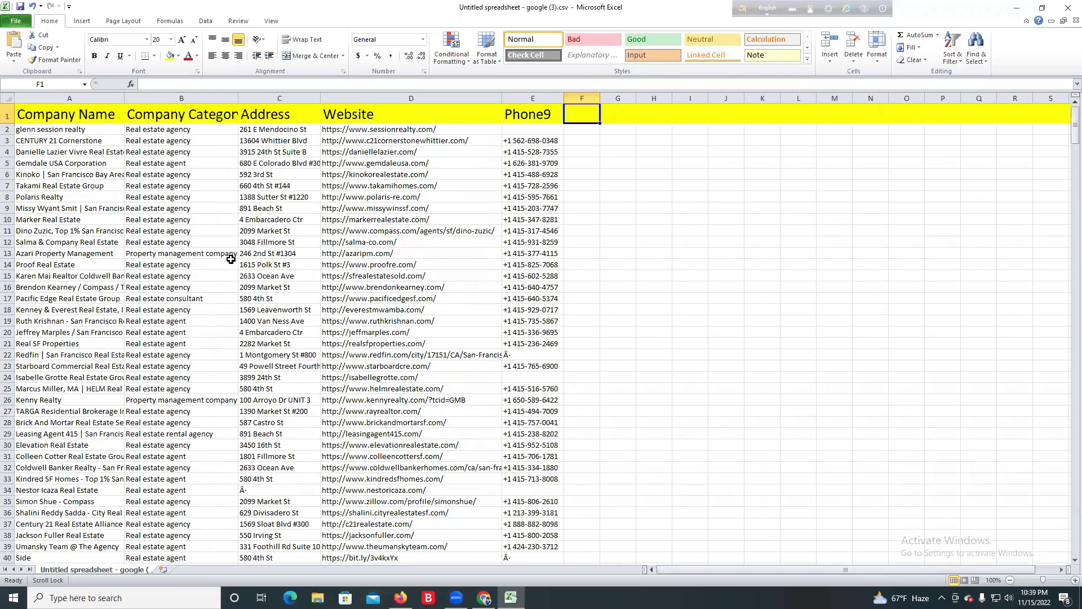
left_click(349, 230)
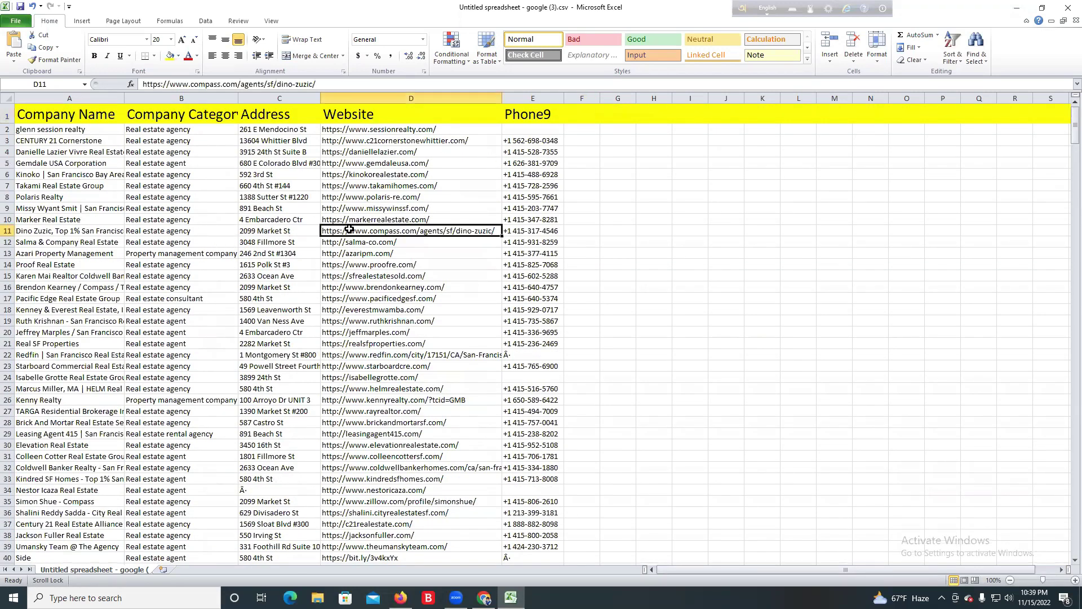
left_click(581, 229)
left_click(424, 231)
left_click(618, 232)
left_click(448, 229)
Step: Delete row 109, the Coldwell Banker Global Luxury Pacific Heights agent whose long website link overflows its column
scroll(73, 243, "down", 15)
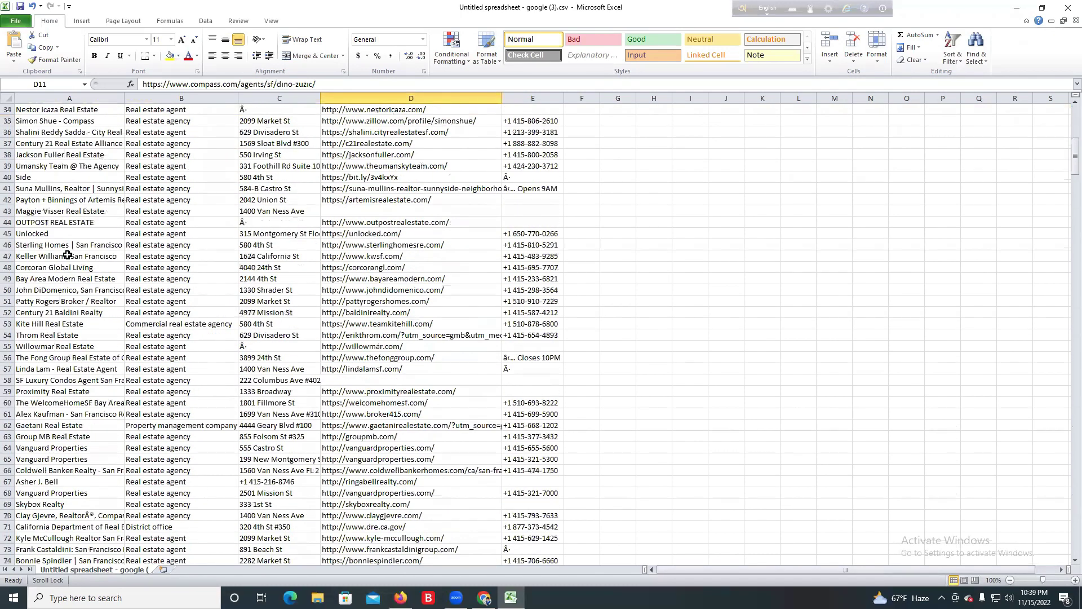
scroll(67, 255, "down", 15)
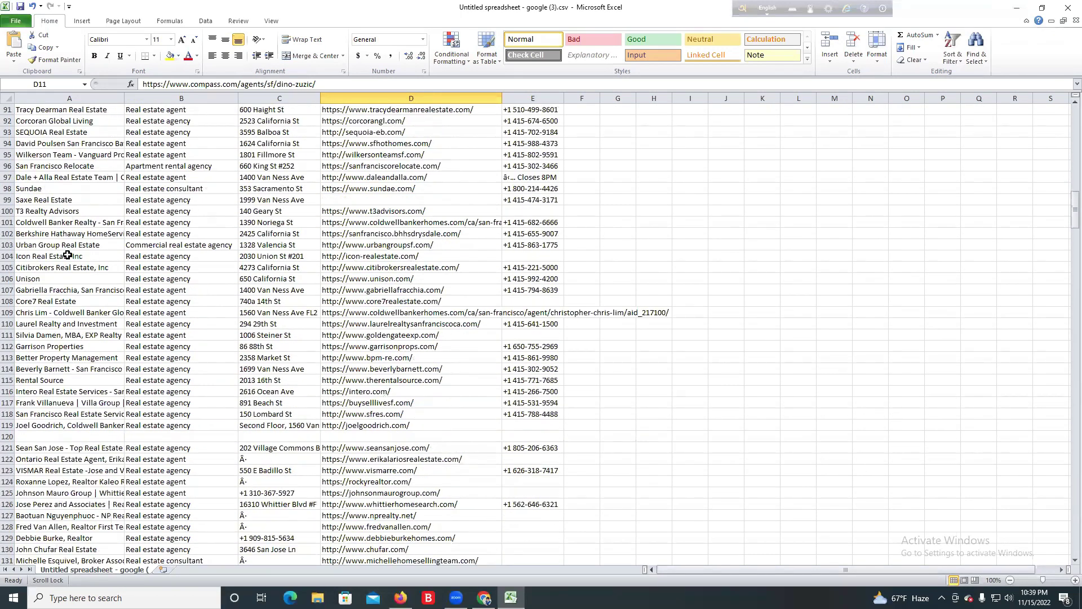
left_click(9, 312)
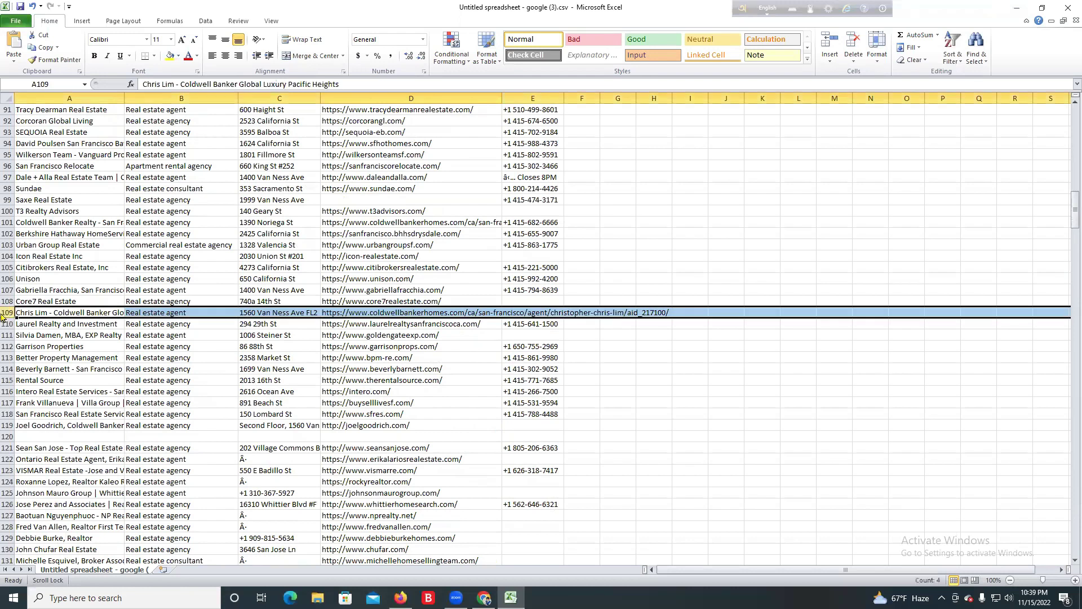
right_click(8, 313)
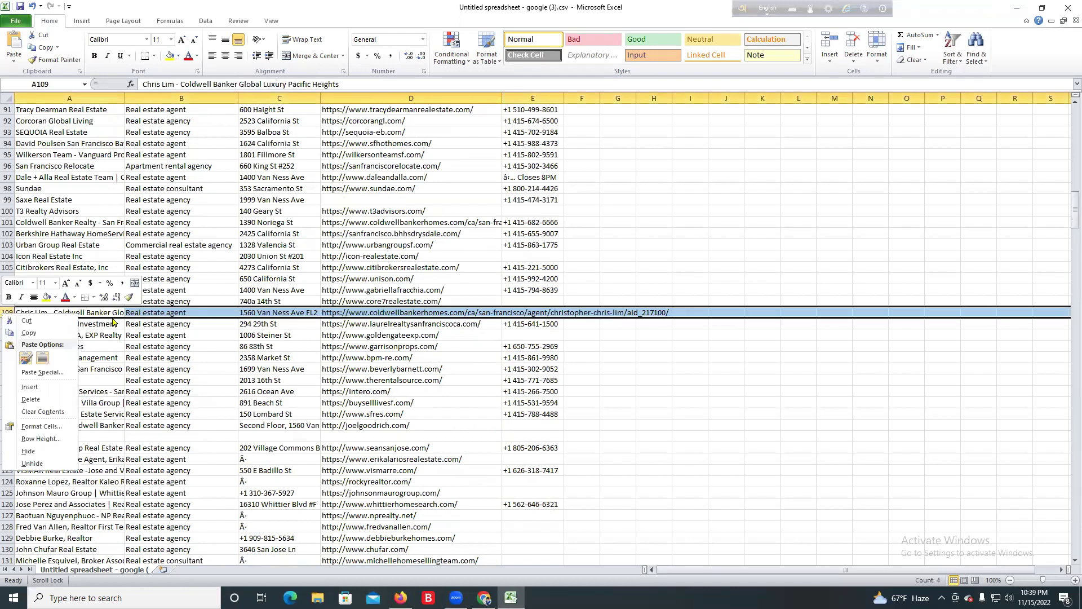
left_click(31, 399)
scroll(283, 331, "up", 20)
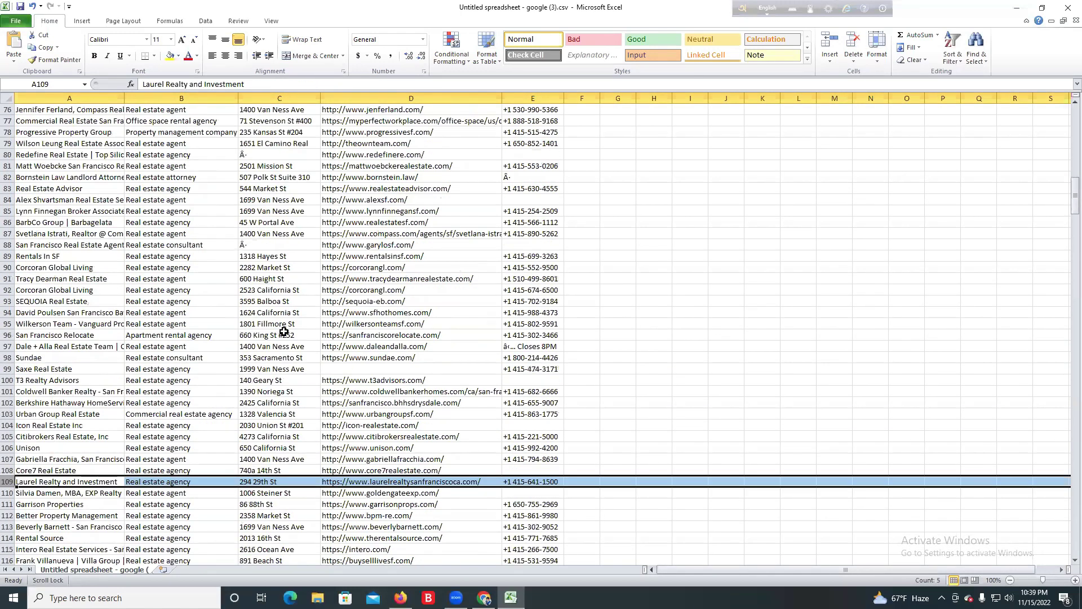
scroll(283, 332, "up", 7)
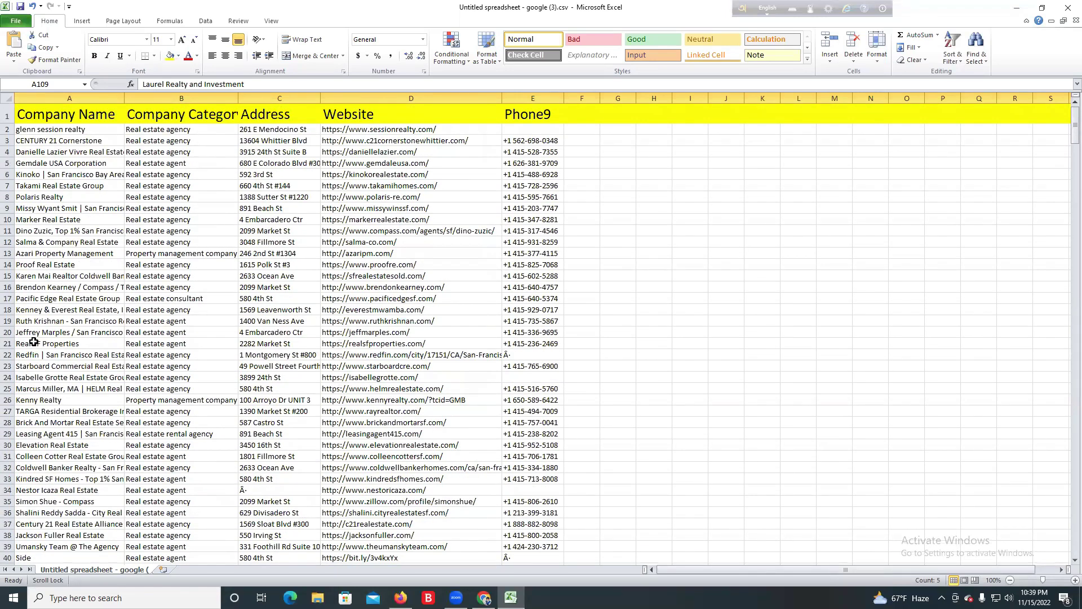
Step: Delete row 22, the Redfin San Francisco Real Estate Agents entry that has no phone number
left_click(6, 356)
right_click(5, 356)
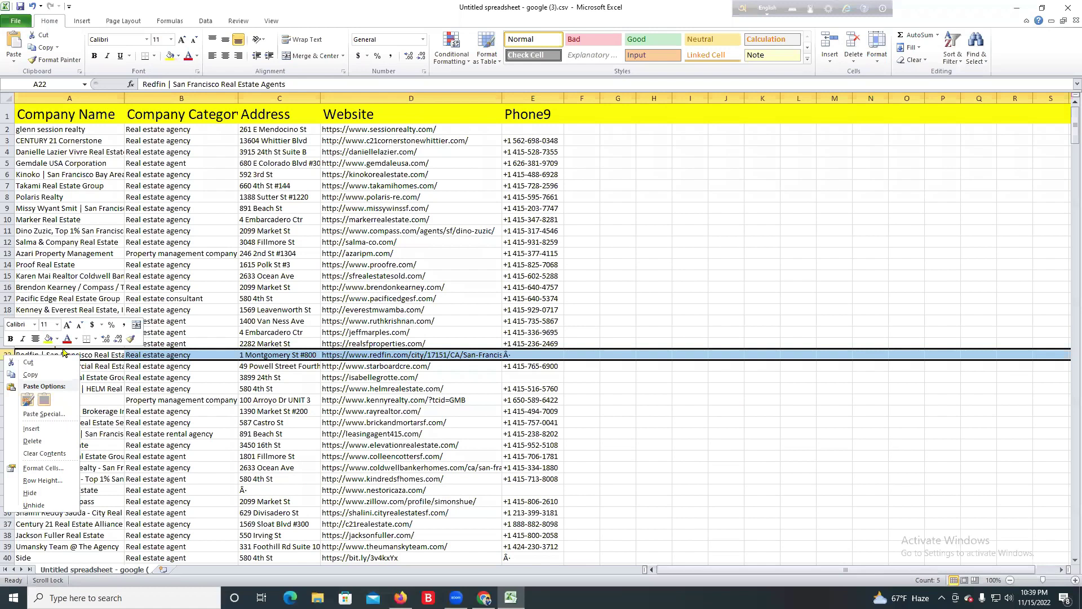
left_click(32, 441)
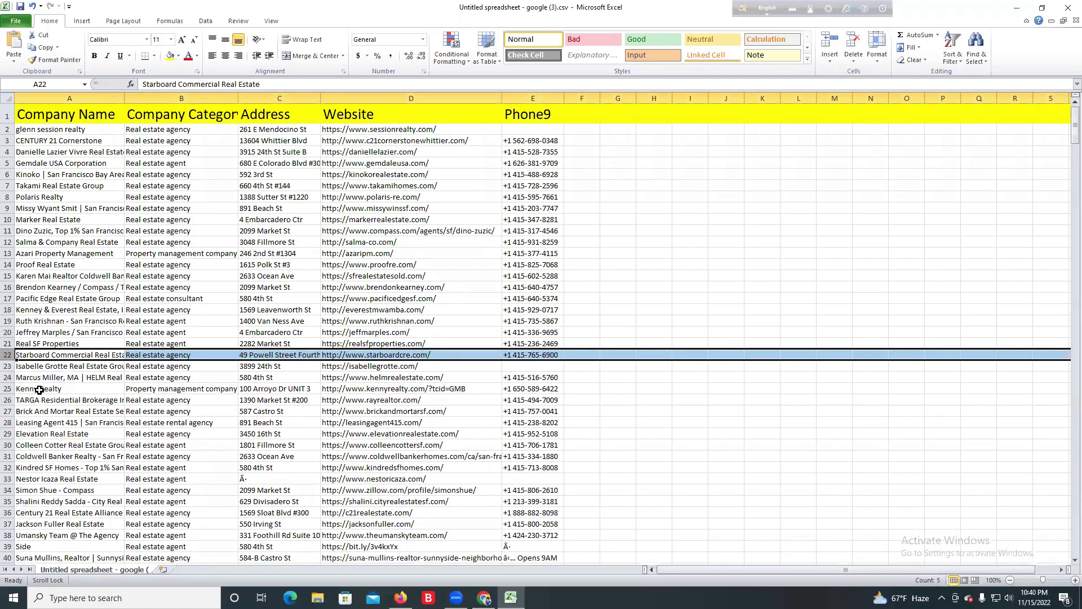
Step: Look through the remaining company rows and select the empty block F2:L24 beside the table
scroll(205, 327, "down", 16)
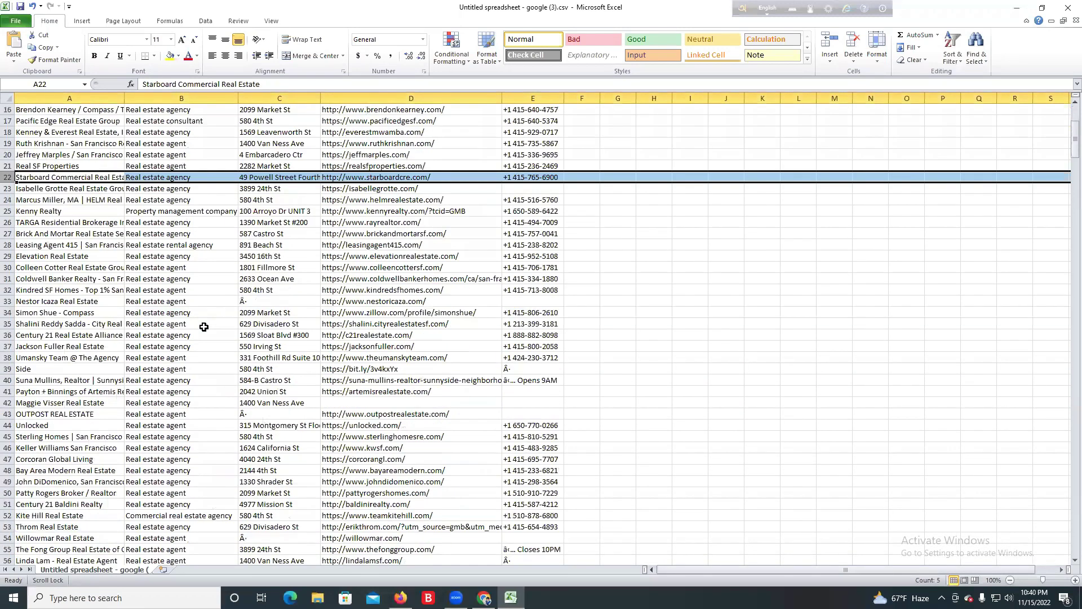
scroll(205, 327, "down", 20)
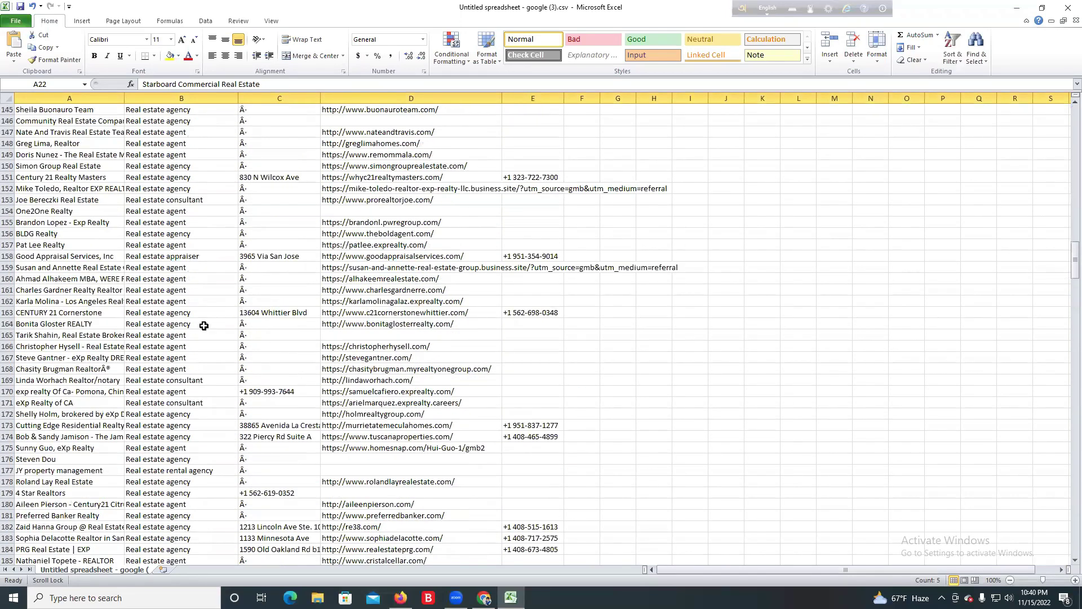
scroll(228, 293, "up", 20)
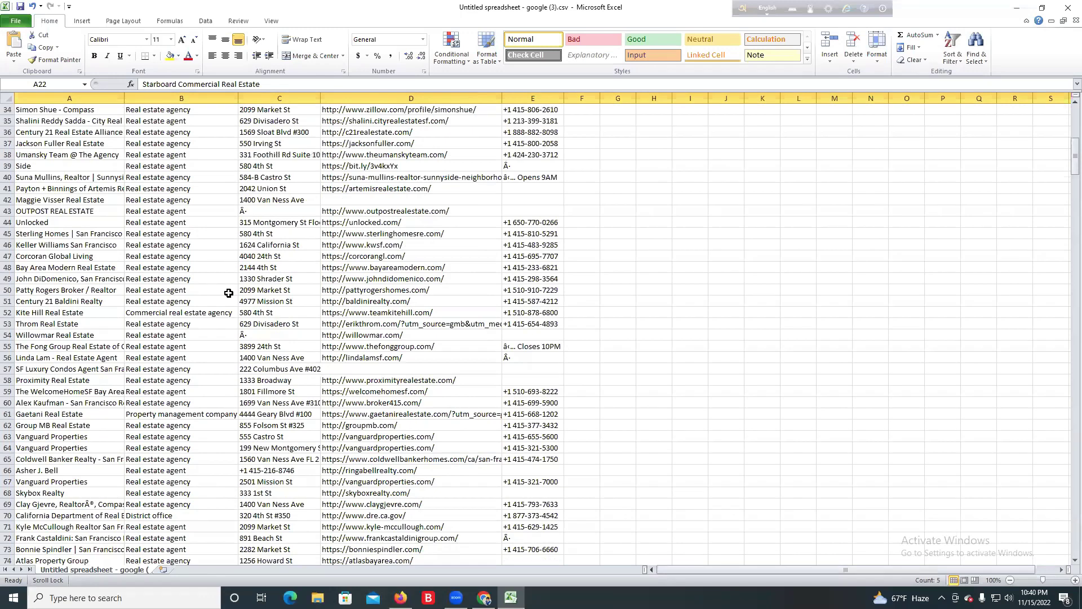
scroll(229, 293, "up", 11)
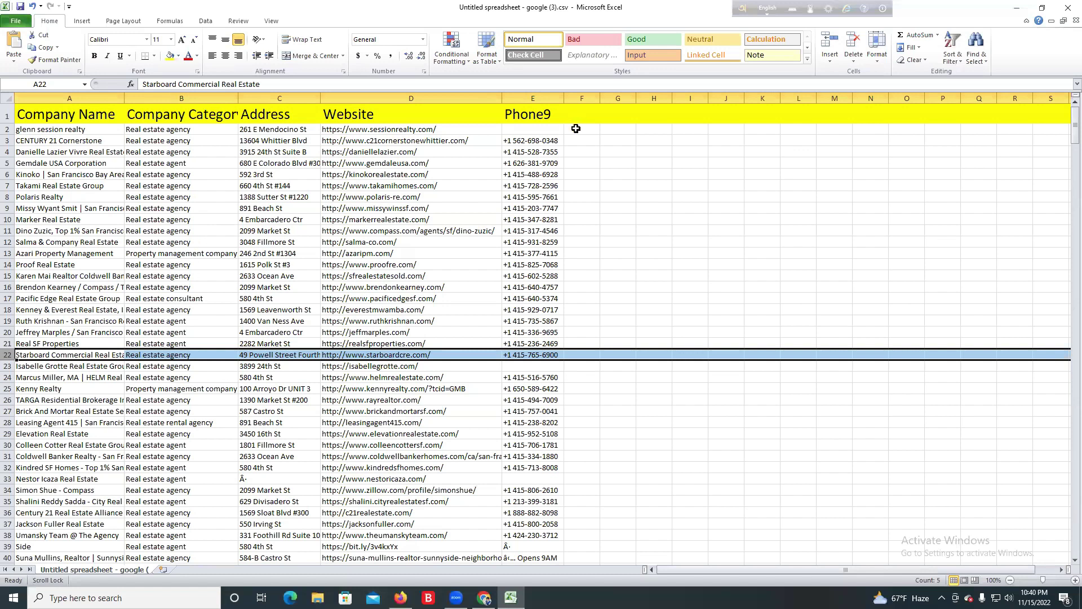
left_click_drag(576, 128, 800, 372)
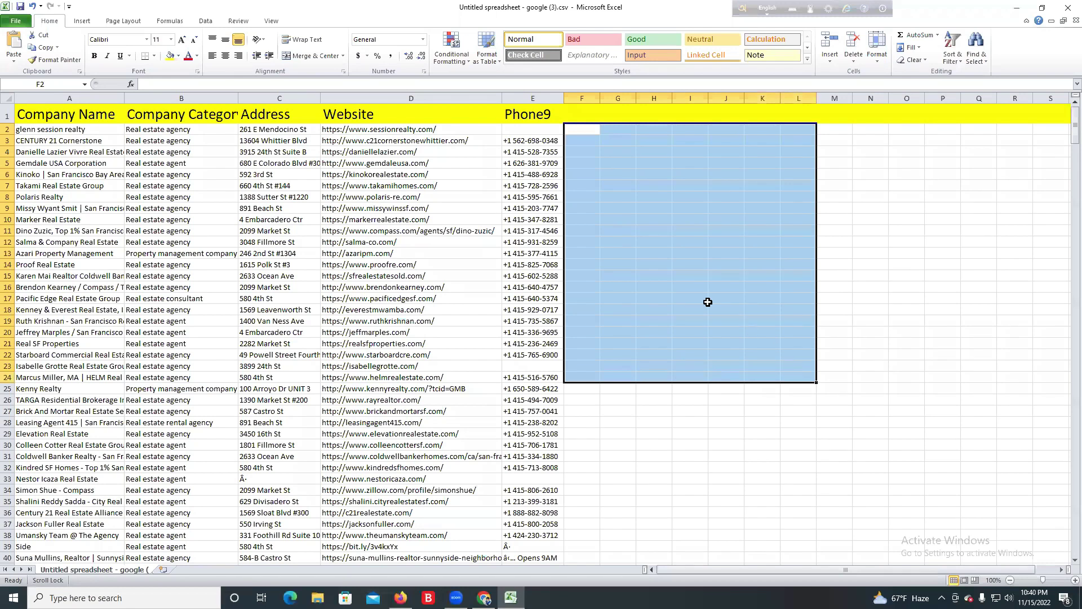